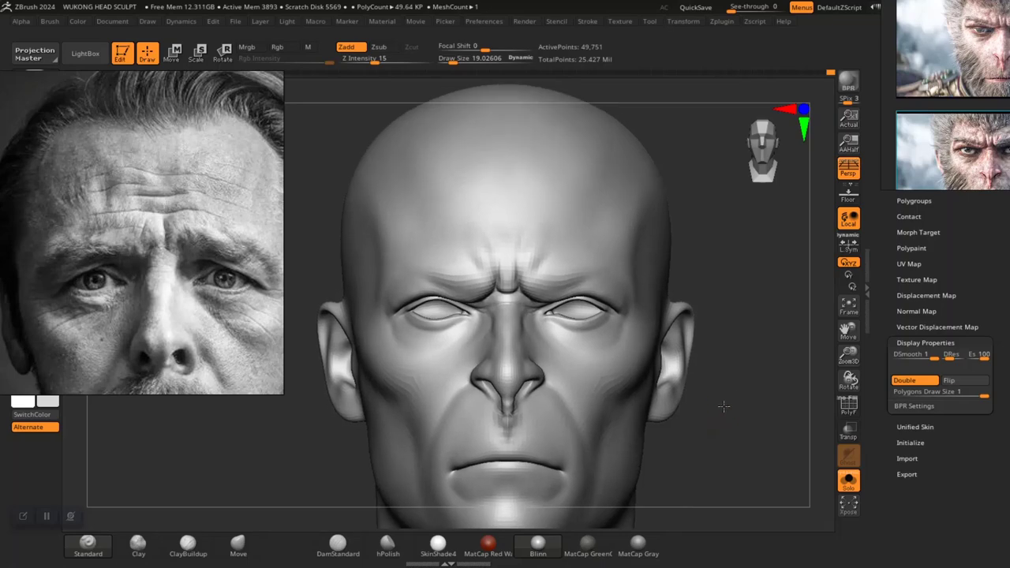
- Place the monkey reference board beside the sculpted head and examine the brow and face in its front-facing portraits
right_click_drag(966, 68, 779, 332)
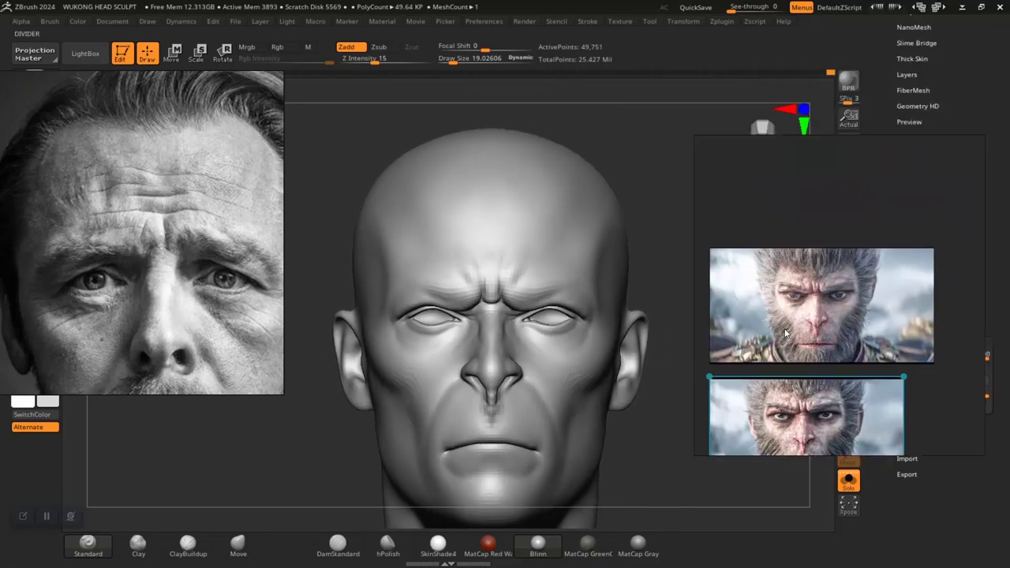
scroll(811, 355, "up", 3)
mouse_move(811, 355)
middle_mouse_down()
mouse_move(828, 326)
mouse_move(812, 363)
middle_mouse_up()
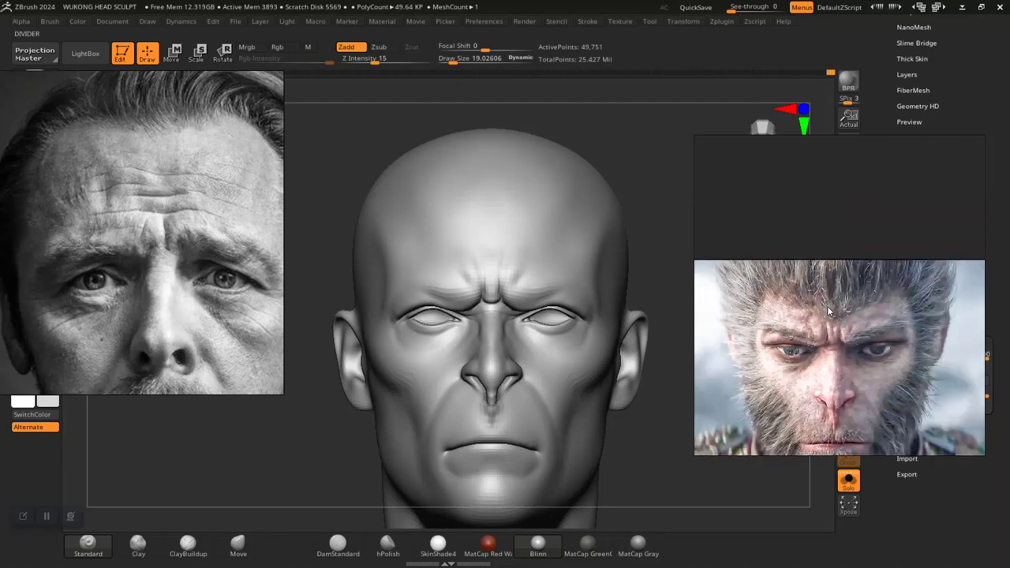
scroll(828, 307, "down", 2)
middle_click_drag(834, 369, 841, 308)
scroll(831, 364, "up", 1)
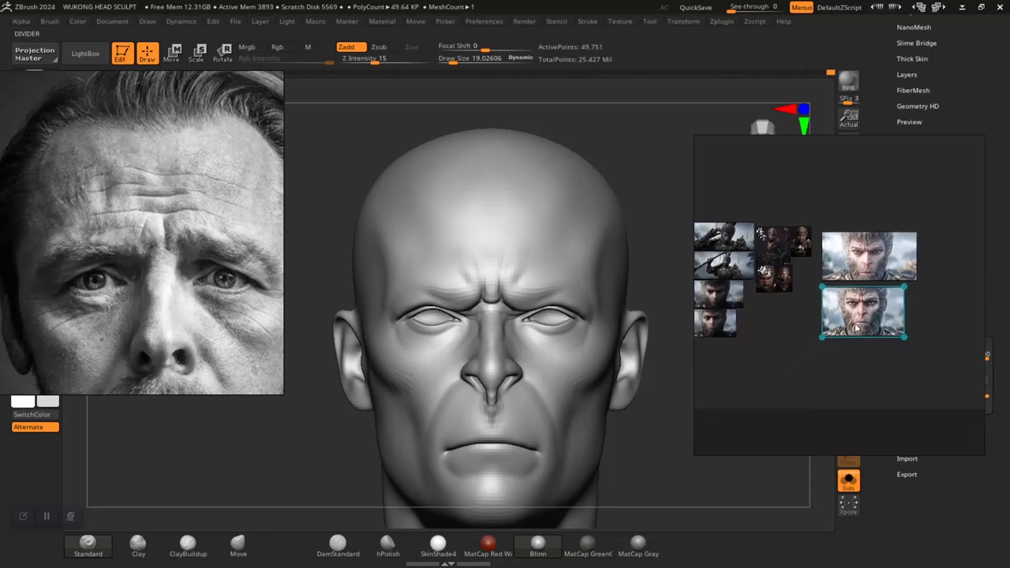
scroll(170, 237, "down", 5)
- Place the human reference board over the canvas beside the sculpt and look through its group of four expressive male portraits
right_click_drag(122, 263, 291, 297)
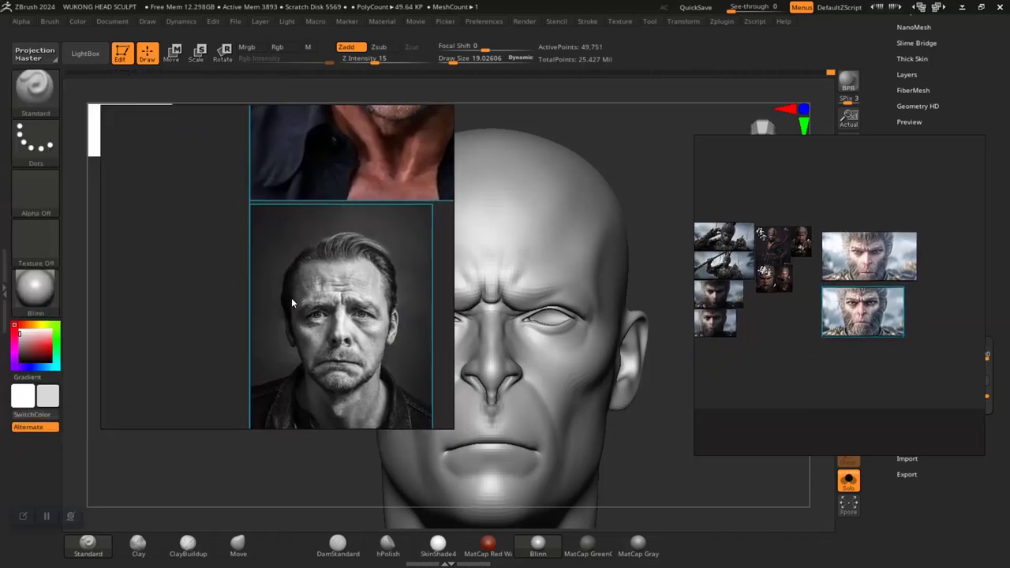
scroll(291, 297, "down", 2)
middle_click_drag(319, 186, 274, 319)
scroll(304, 242, "up", 2)
middle_click_drag(303, 243, 245, 247)
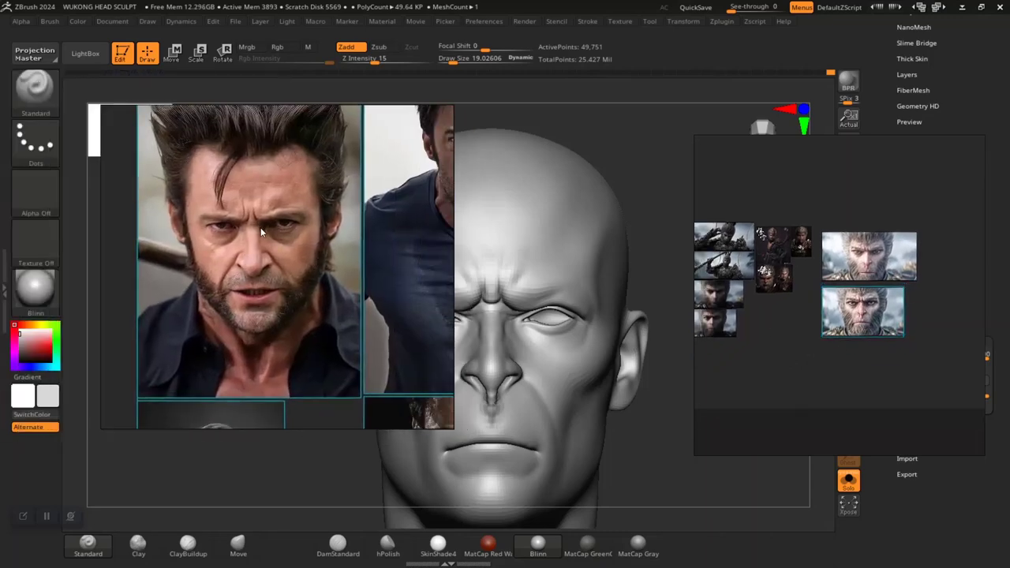
scroll(289, 248, "down", 4)
middle_click_drag(335, 266, 303, 189)
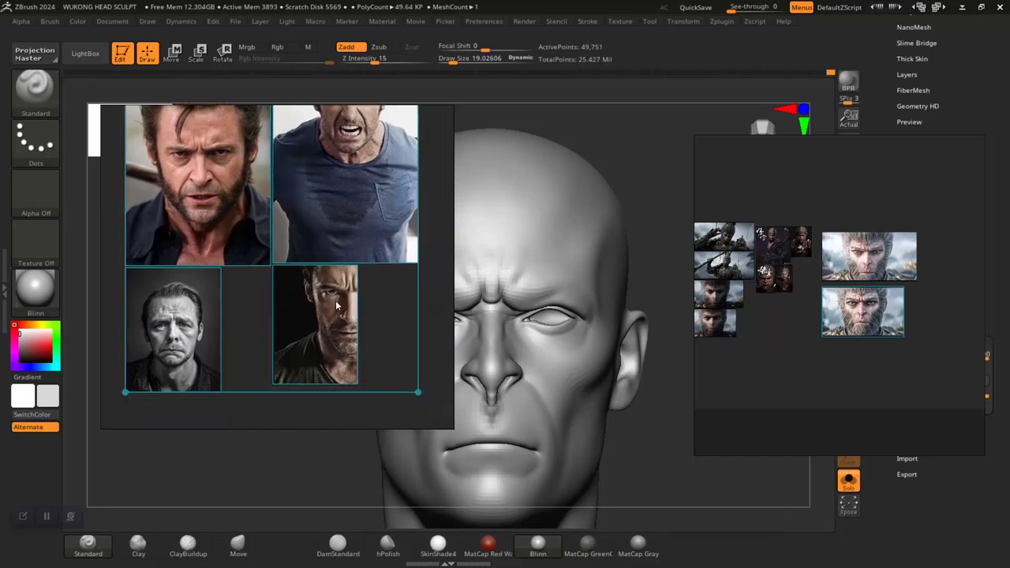
- Examine the brow furrows and forehead folds in the photo of the shouting man in the blue T-shirt
scroll(335, 299, "up", 6)
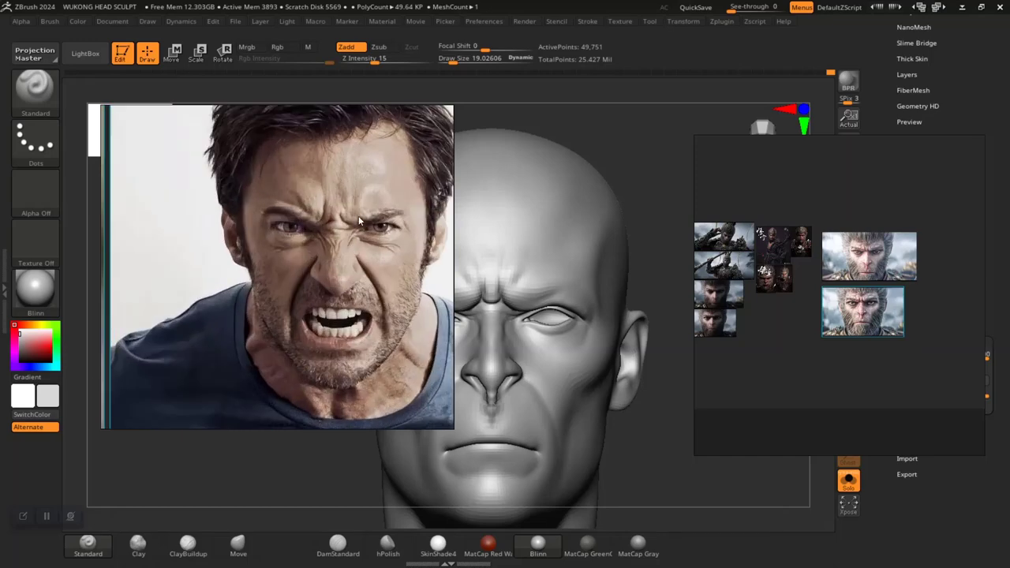
scroll(358, 221, "up", 4)
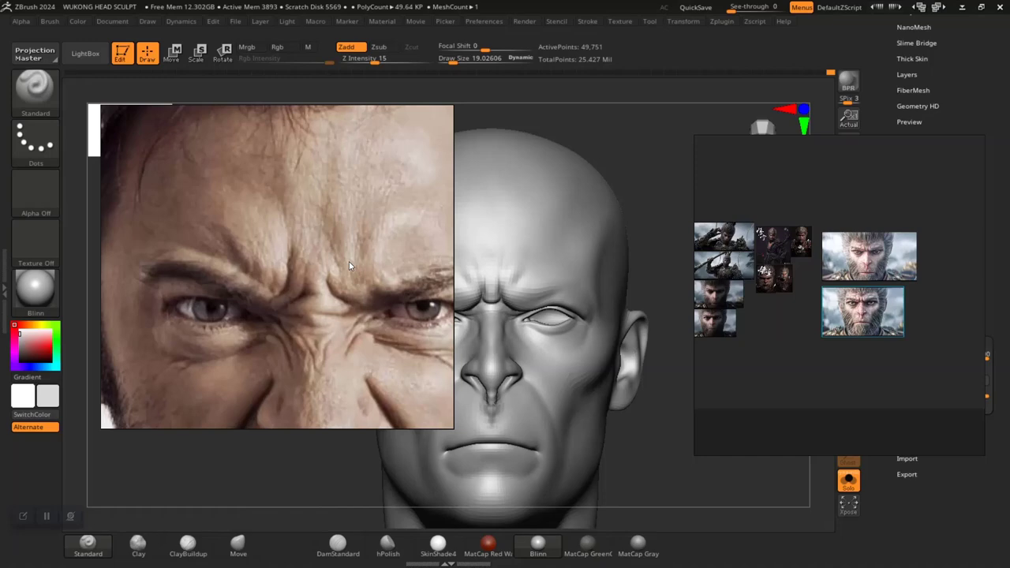
scroll(335, 269, "down", 4)
scroll(331, 272, "up", 5)
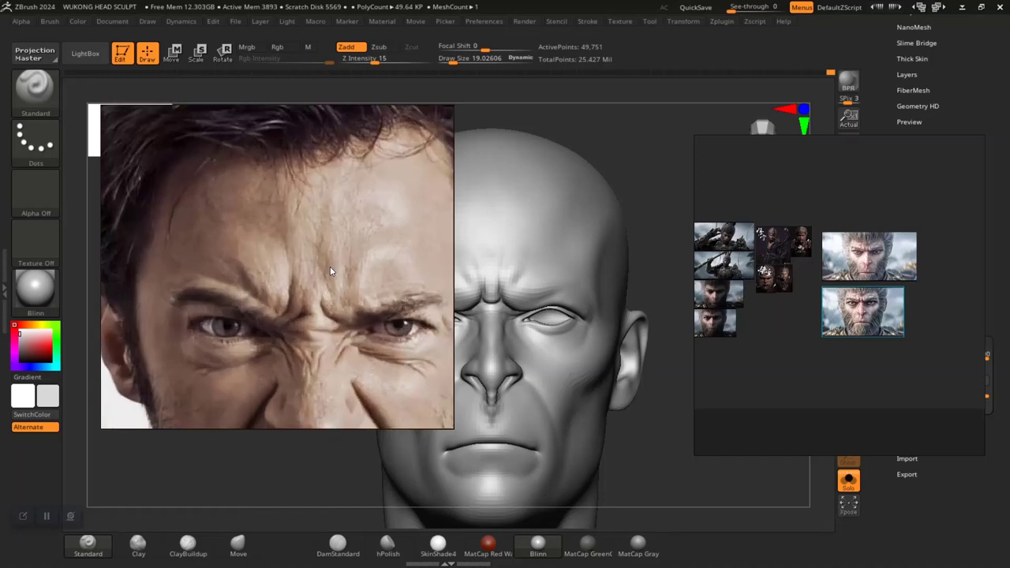
middle_click_drag(331, 239, 327, 279)
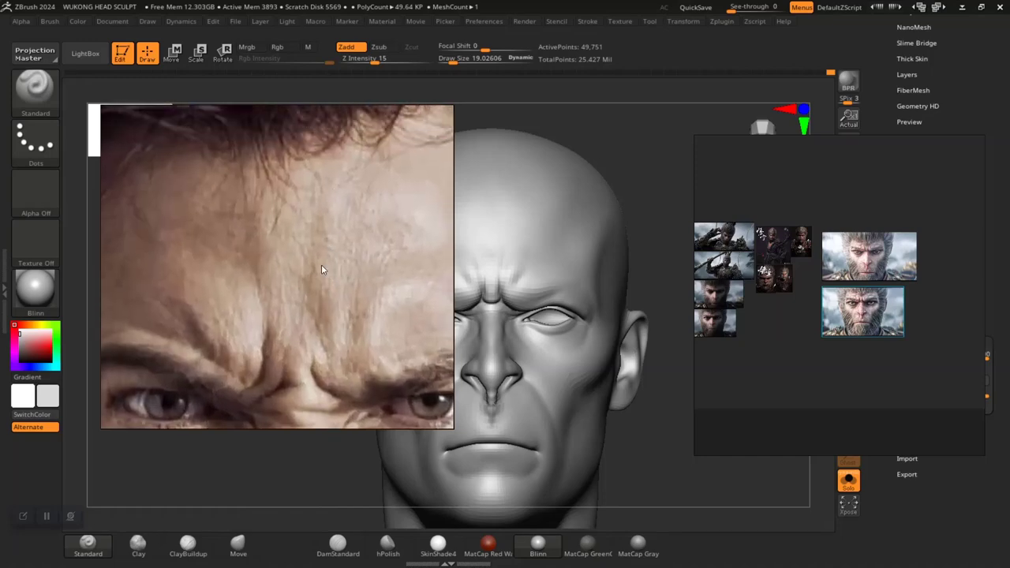
scroll(303, 255, "down", 5)
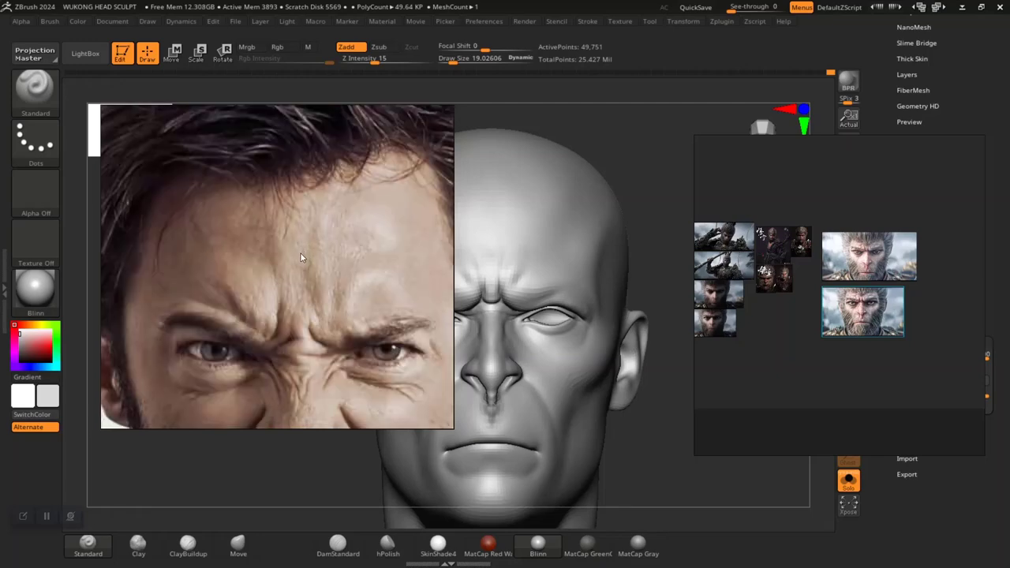
- Examine the frown on the man with sideburns and compare it with the black-and-white portrait below
middle_click_drag(302, 258, 335, 214)
scroll(335, 213, "down", 2)
middle_click_drag(226, 293, 309, 231)
scroll(308, 231, "down", 5)
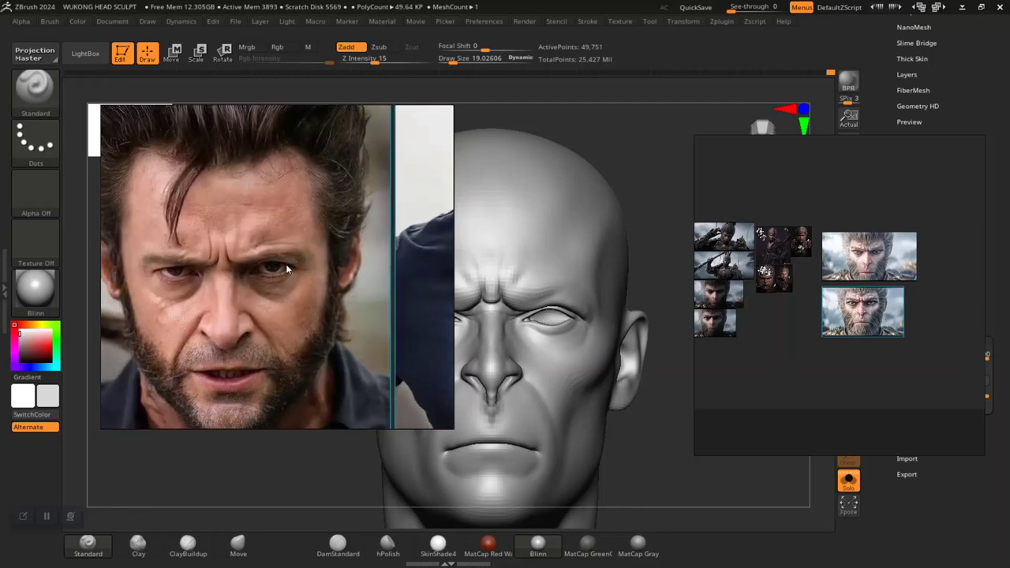
scroll(315, 237, "down", 2)
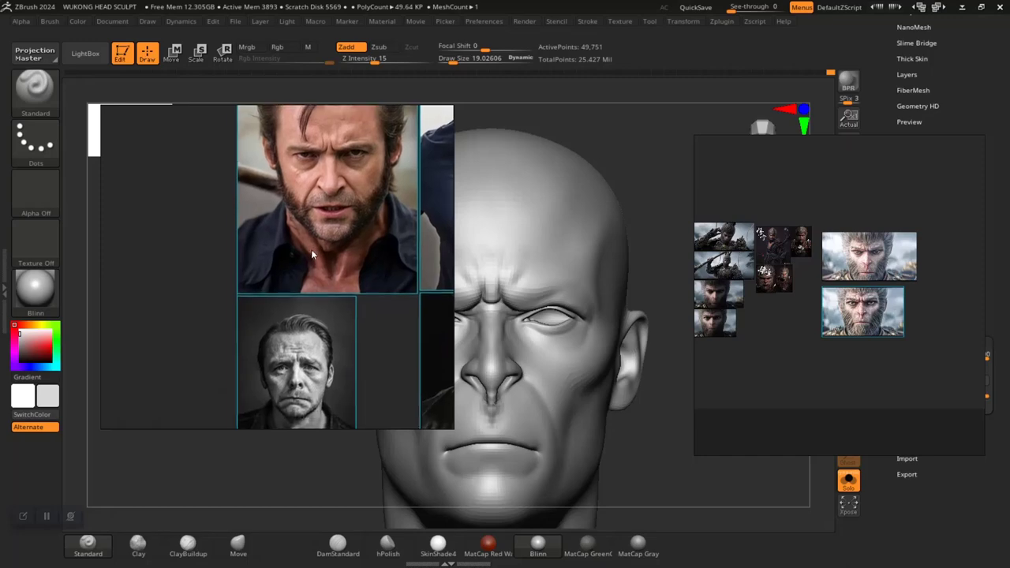
scroll(307, 249, "down", 1)
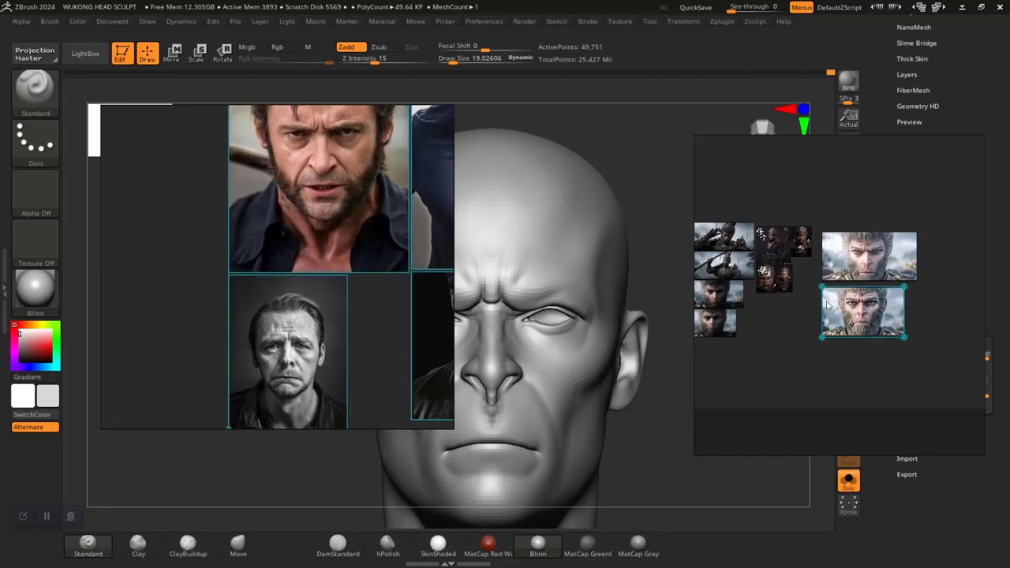
- Compare the eye and under-eye area of the lower monkey portrait with that of the man with sideburns
scroll(813, 306, "up", 8)
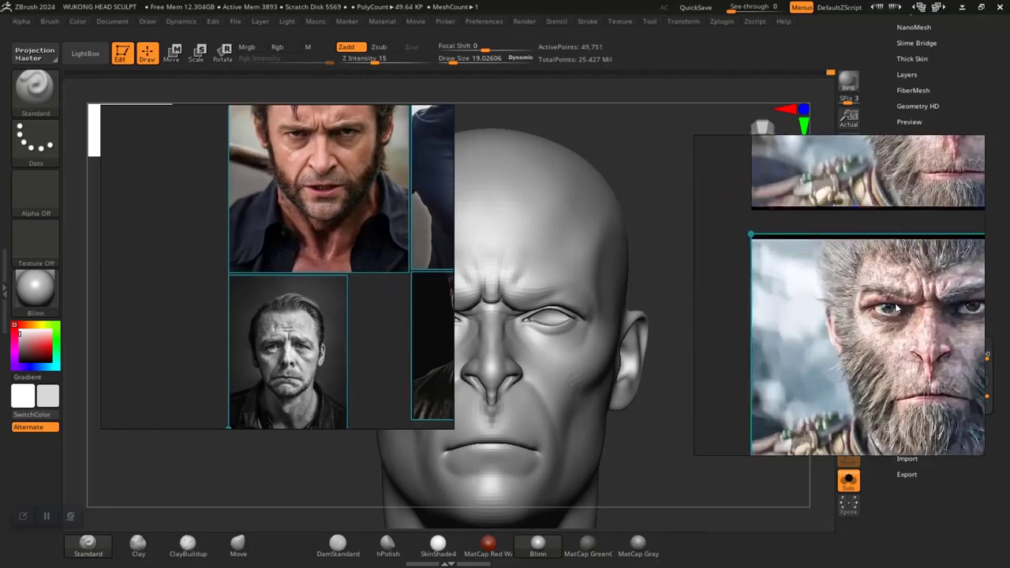
scroll(239, 307, "down", 4)
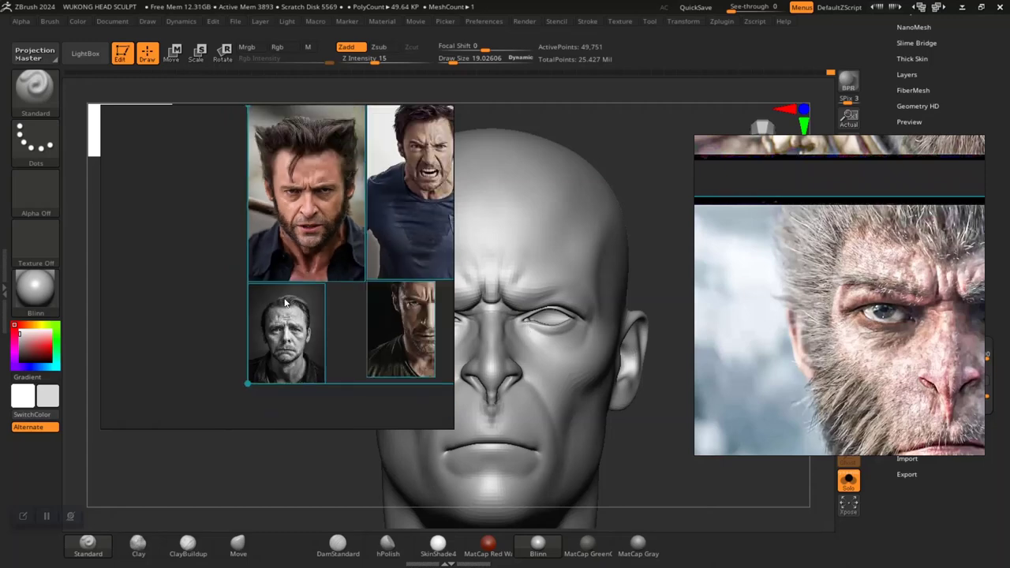
scroll(331, 280, "down", 1)
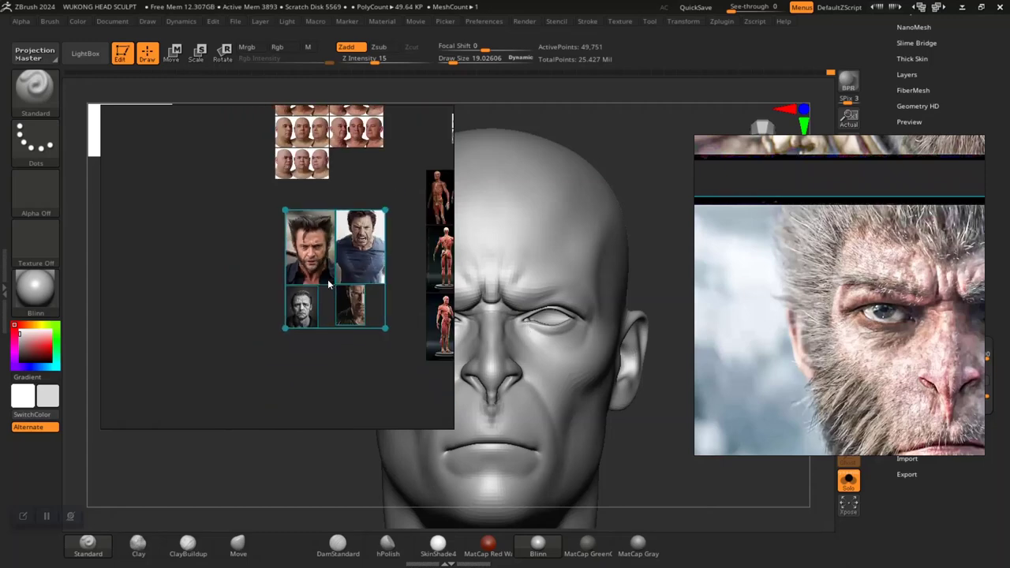
scroll(323, 269, "up", 10)
scroll(260, 249, "up", 4)
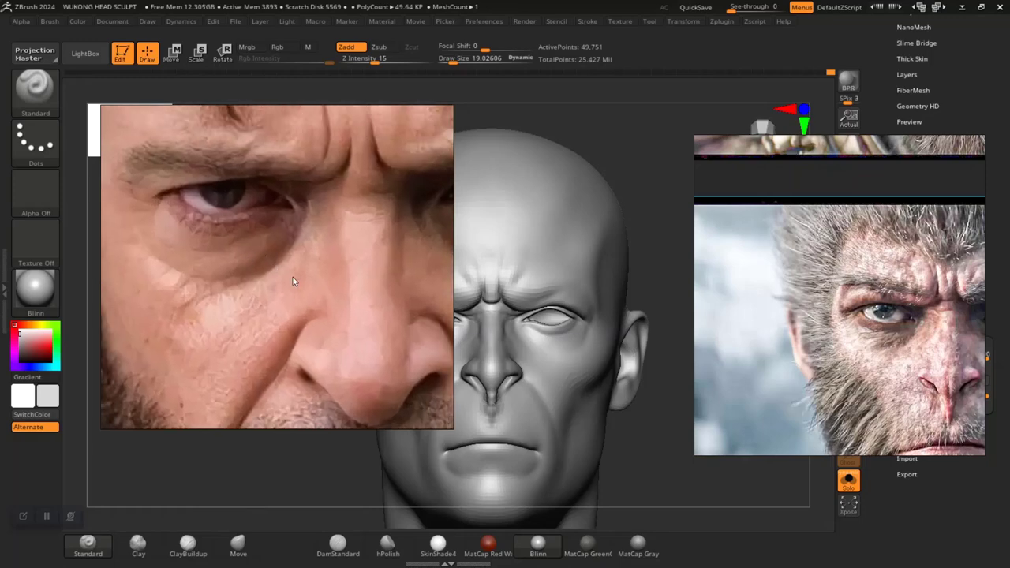
scroll(292, 281, "down", 5)
scroll(893, 335, "up", 4)
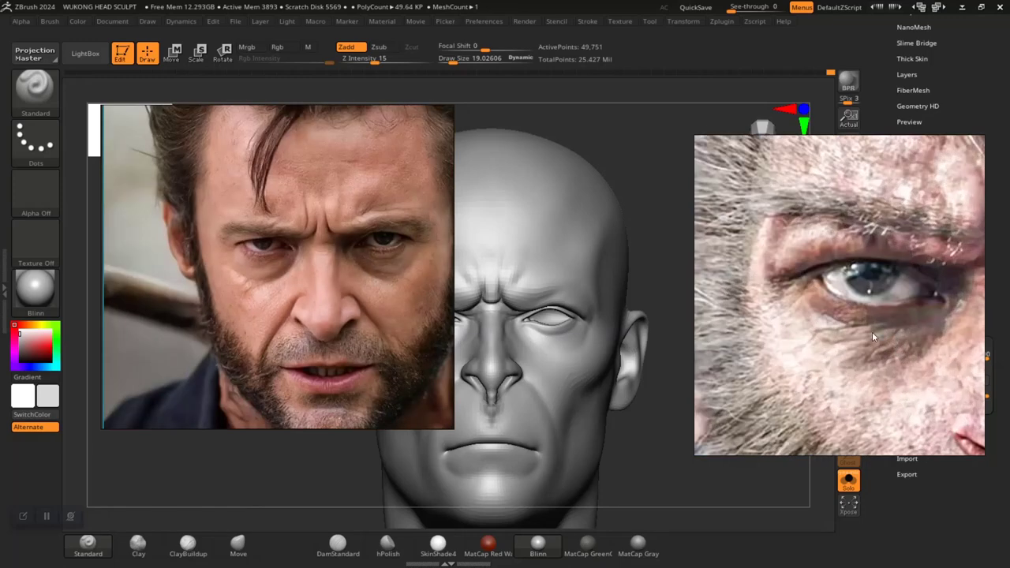
scroll(872, 331, "down", 1)
scroll(249, 287, "down", 5)
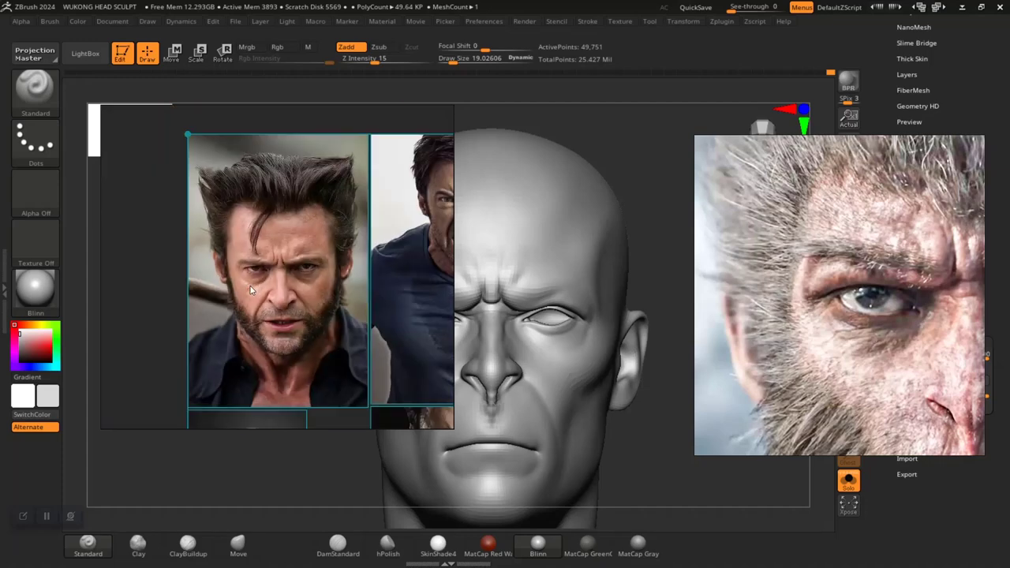
- Revisit the four male portraits and examine the eye bag and upper cheek of the man with sideburns up close
scroll(277, 284, "down", 2)
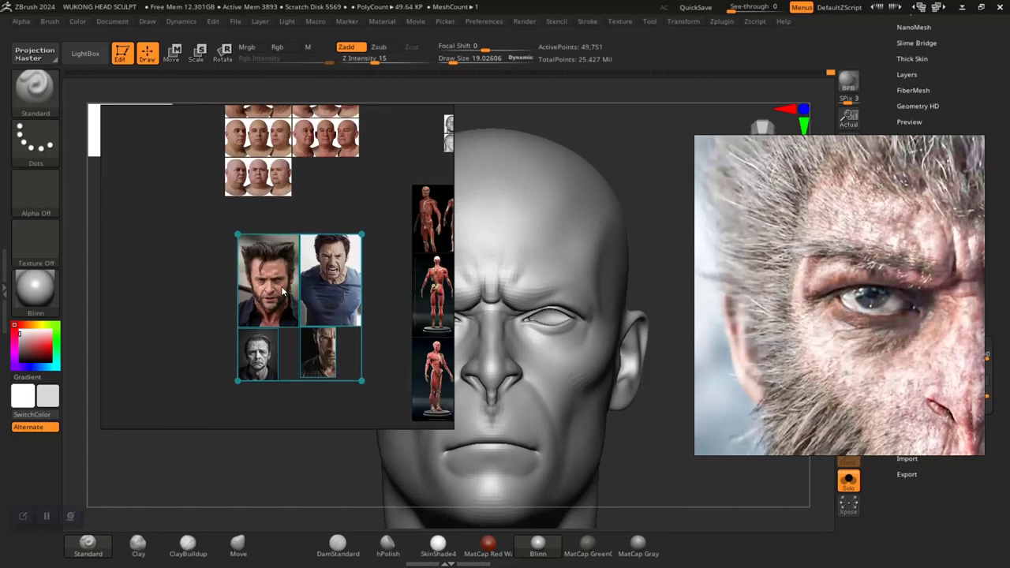
scroll(280, 286, "up", 2)
middle_click_drag(298, 208, 264, 182)
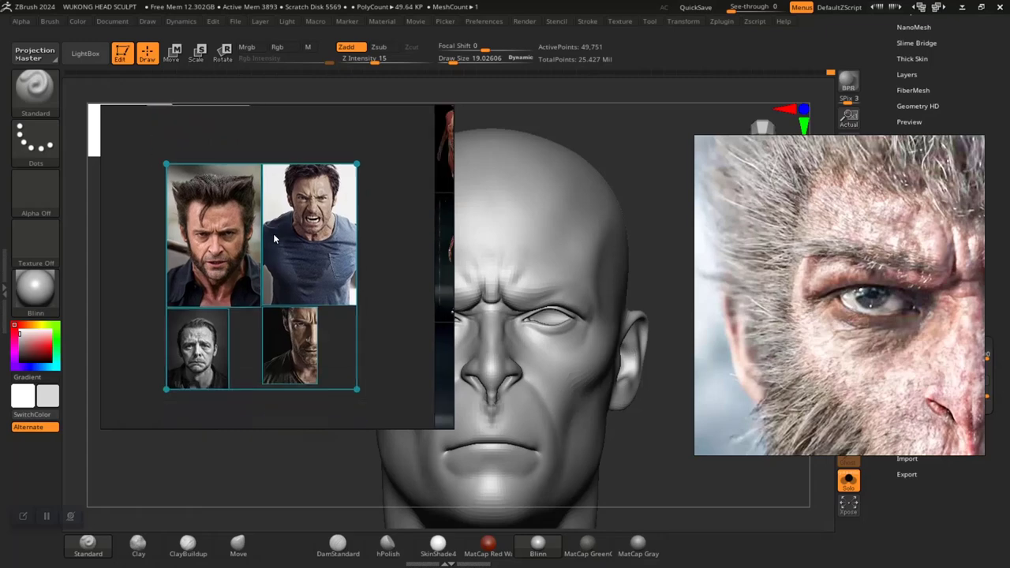
scroll(273, 285, "up", 5)
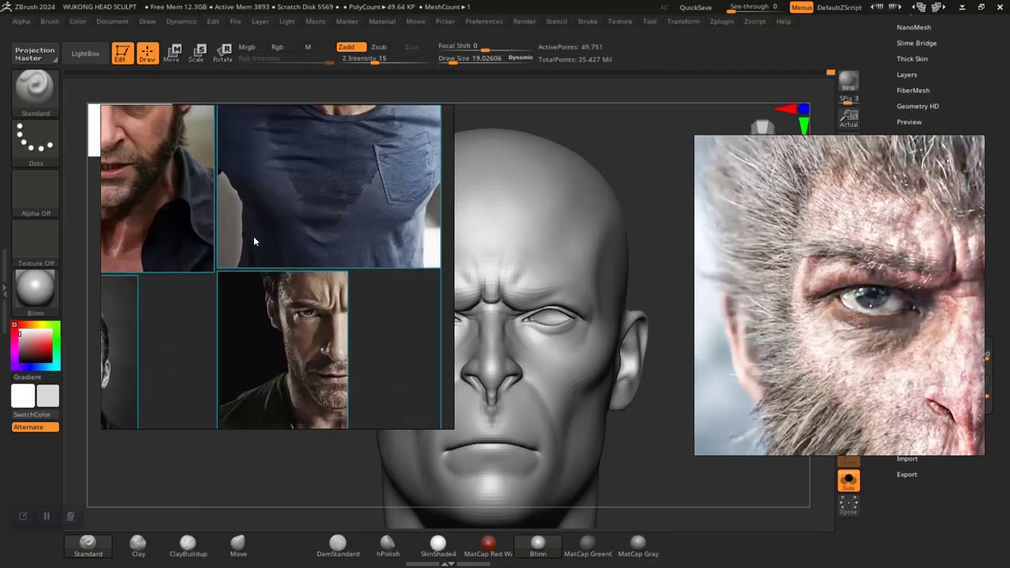
middle_click_drag(304, 300, 346, 295)
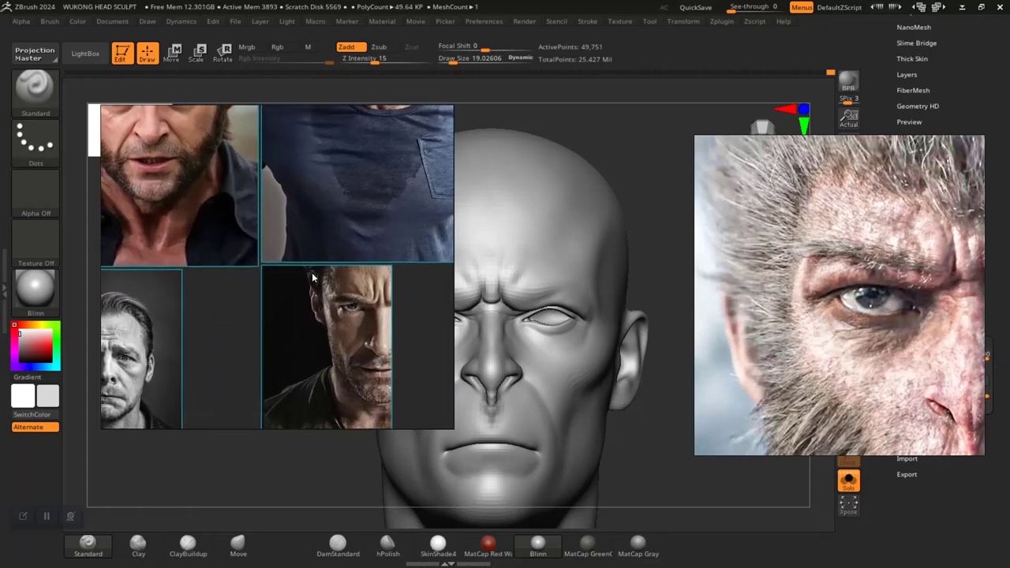
scroll(288, 252, "up", 6)
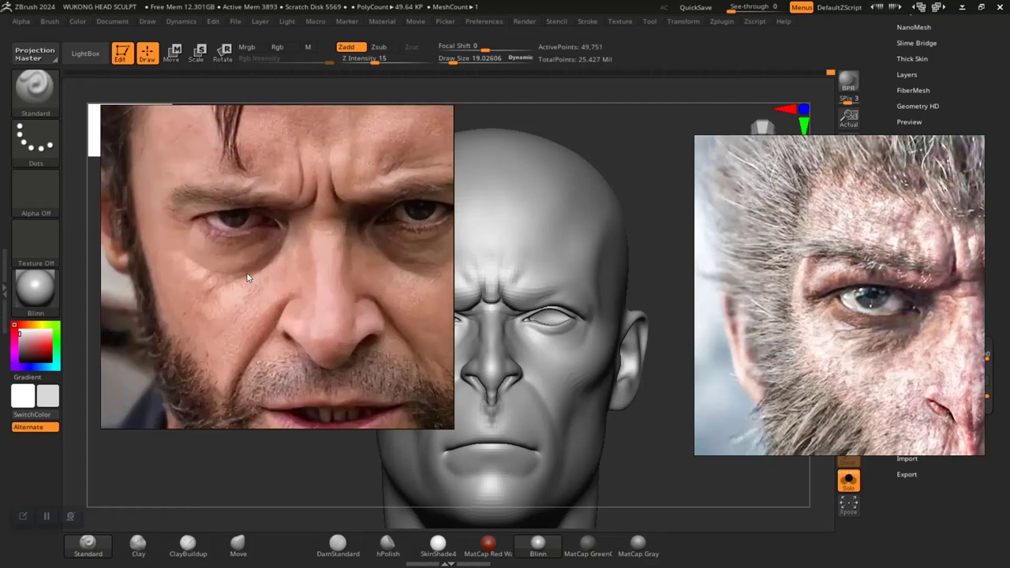
scroll(261, 258, "up", 6)
middle_click_drag(269, 281, 300, 268)
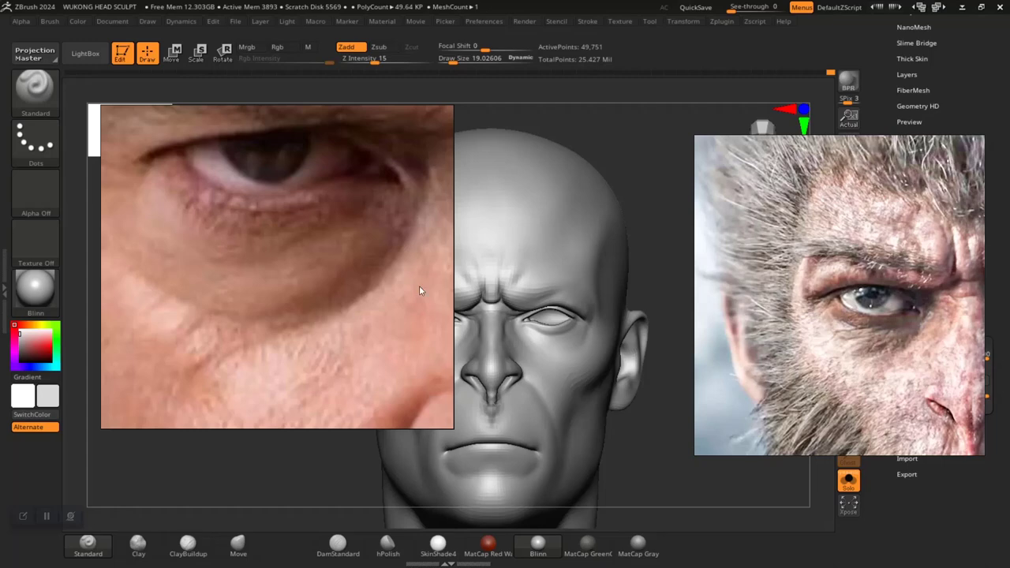
- Find the facial fat anatomy charts among the image groups of the human reference board
scroll(419, 289, "down", 12)
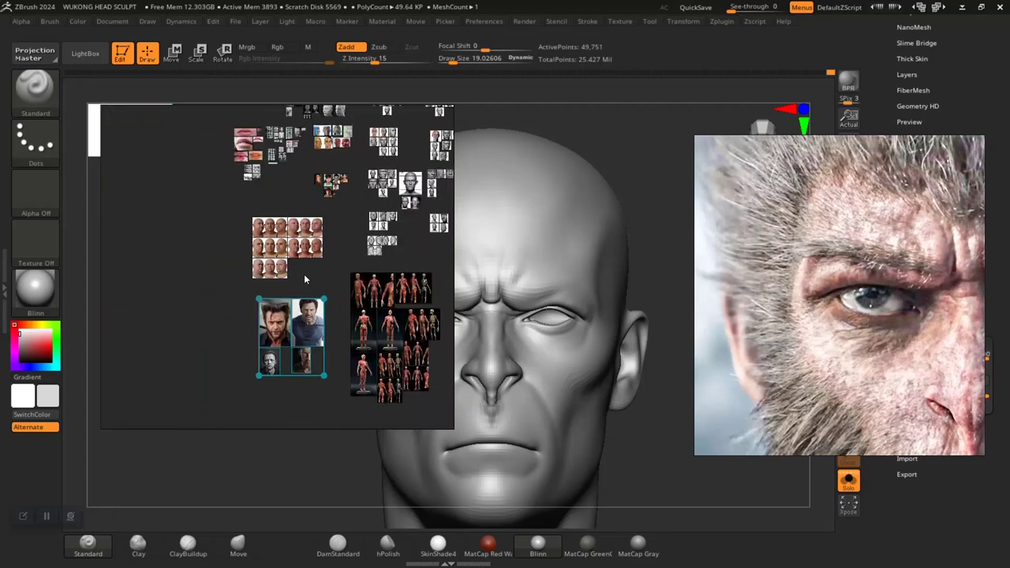
scroll(361, 228, "up", 4)
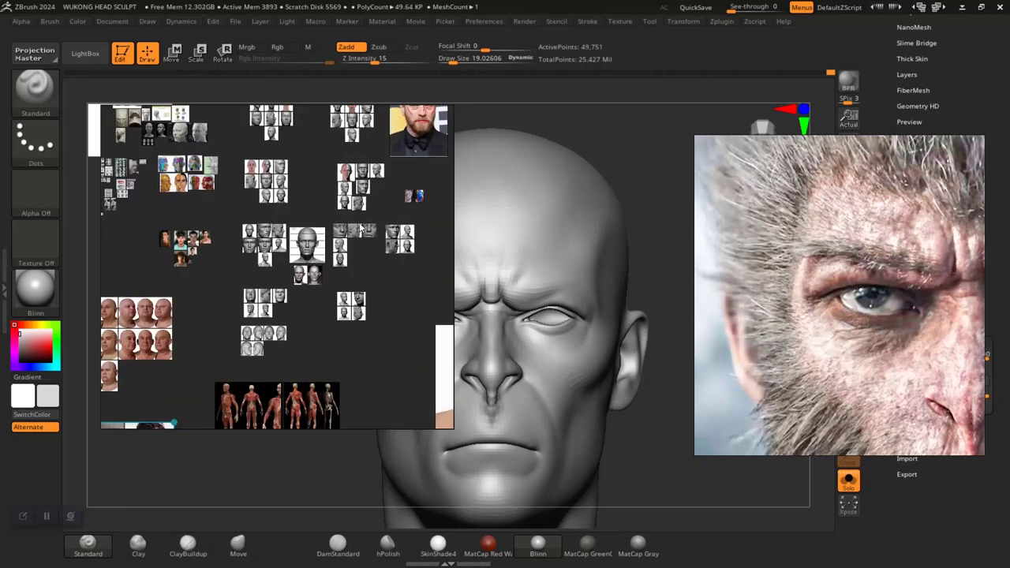
middle_click_drag(360, 228, 355, 280)
scroll(300, 244, "up", 3)
scroll(300, 244, "down", 2)
scroll(126, 240, "up", 11)
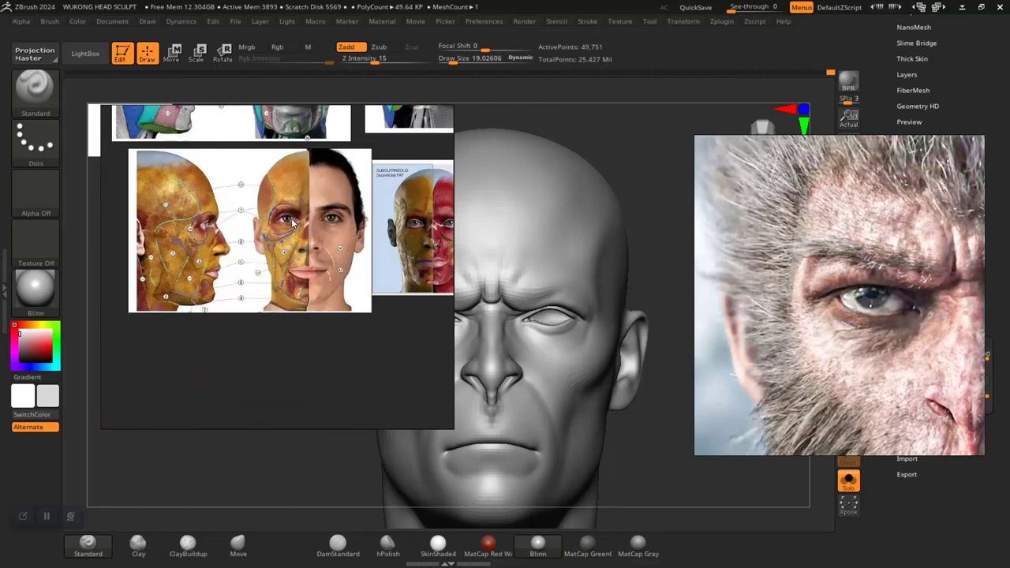
middle_click_drag(291, 222, 253, 299)
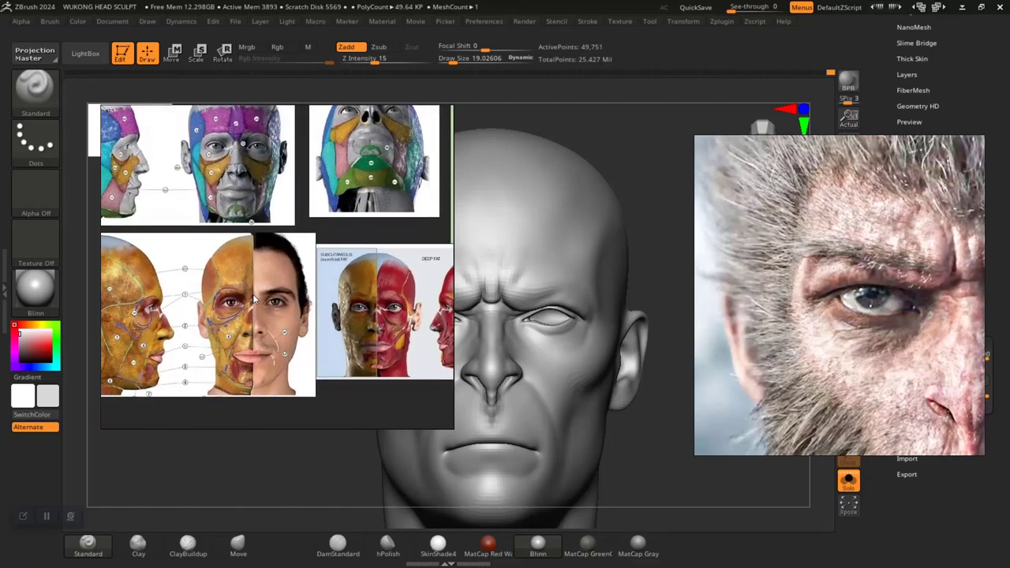
- Study the superficial and deep fat charts around the eye and cheek, including the major subcutaneous fat compartments of the face
scroll(254, 298, "up", 5)
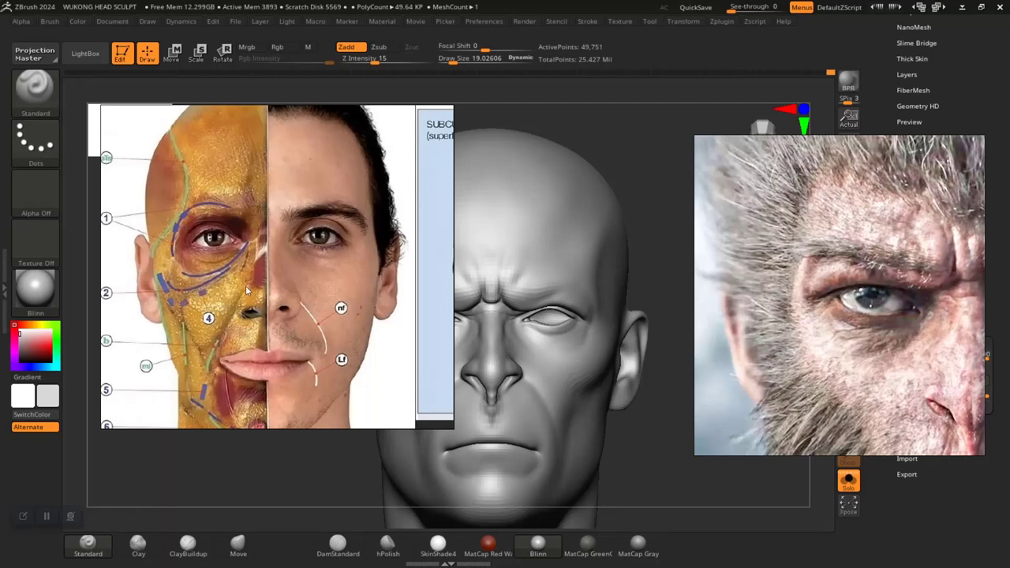
scroll(245, 296, "down", 4)
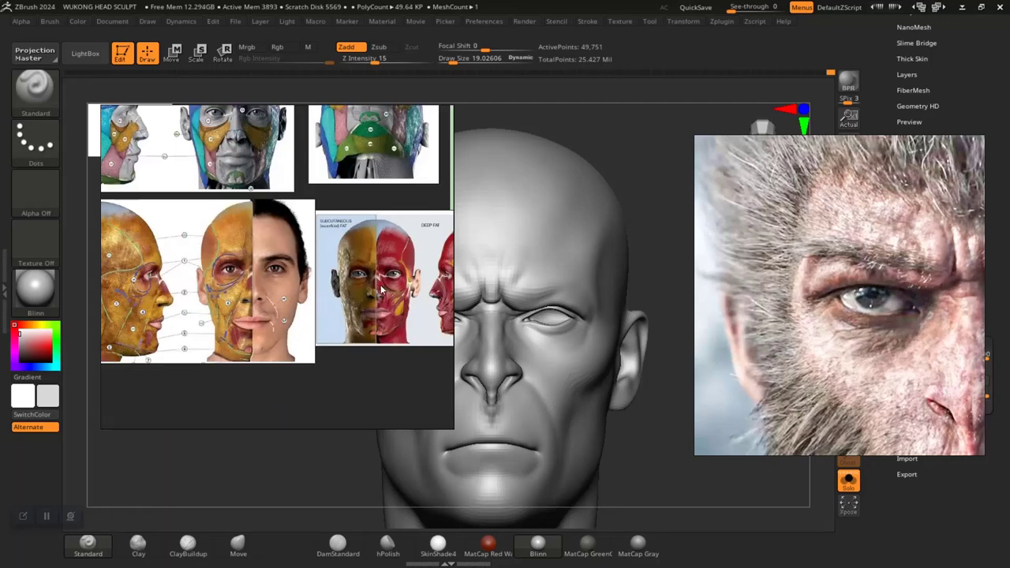
scroll(381, 289, "up", 5)
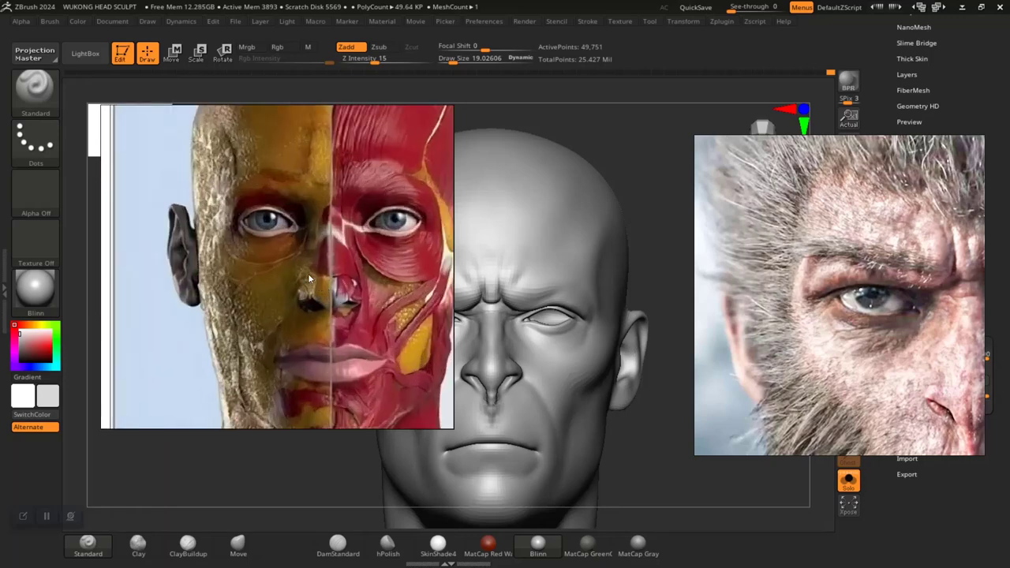
scroll(303, 270, "down", 5)
scroll(283, 269, "up", 3)
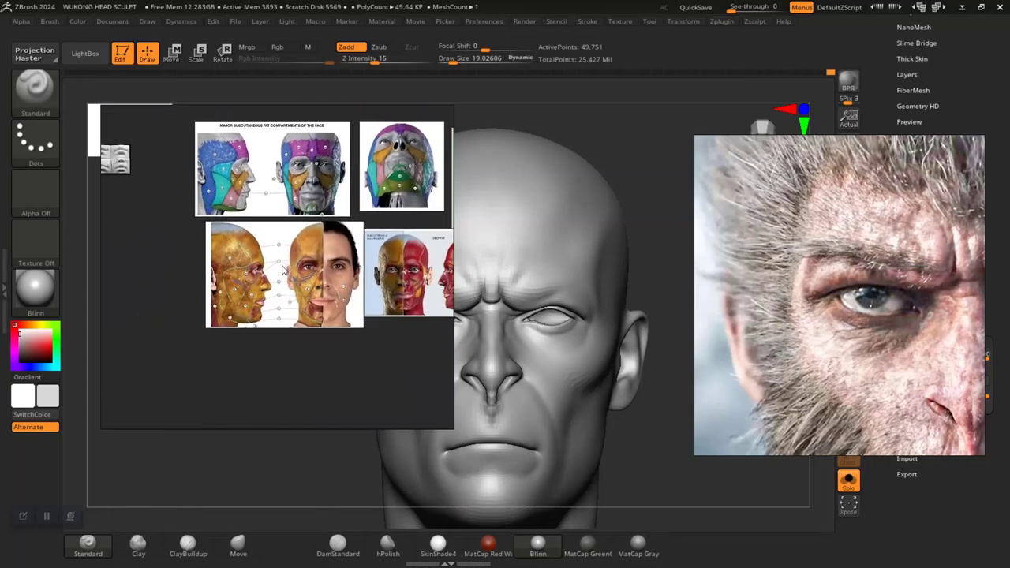
scroll(288, 252, "up", 4)
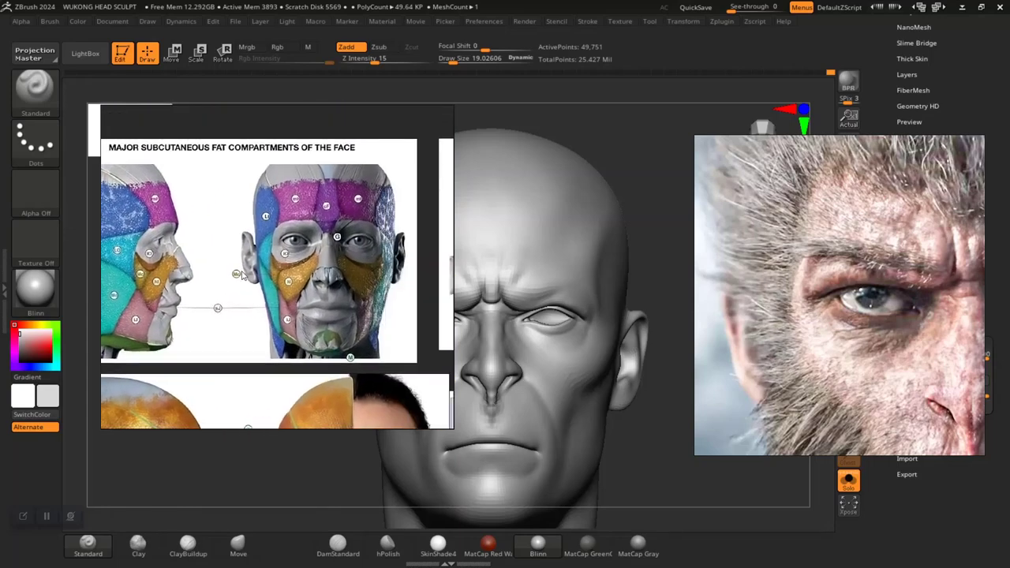
- Review the front and side views of the subcutaneous fat compartments chart around the eye and cheek, along with the nearby face-plane references
scroll(294, 263, "up", 4)
scroll(293, 263, "down", 1)
scroll(294, 268, "down", 5)
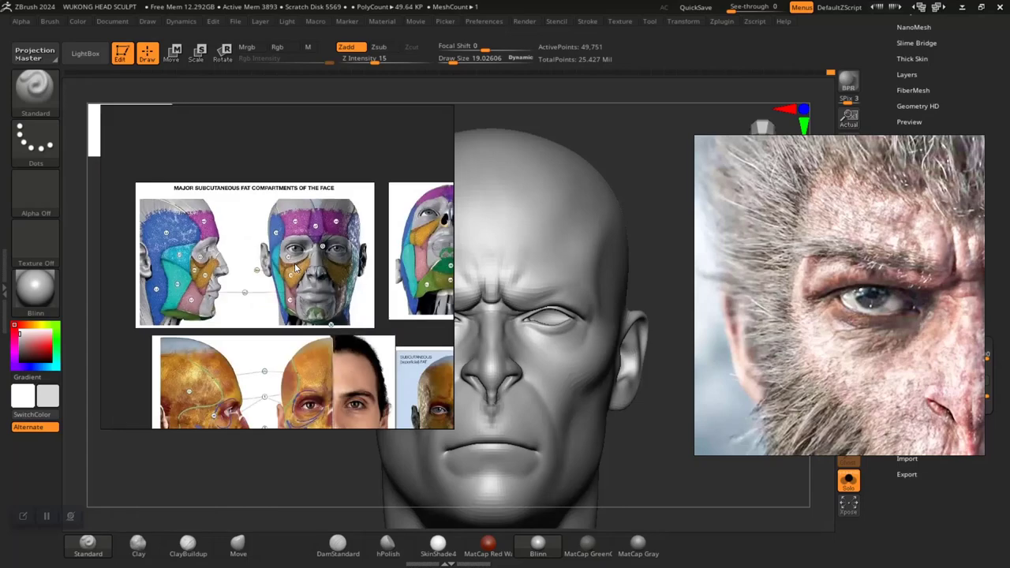
scroll(311, 192, "up", 5)
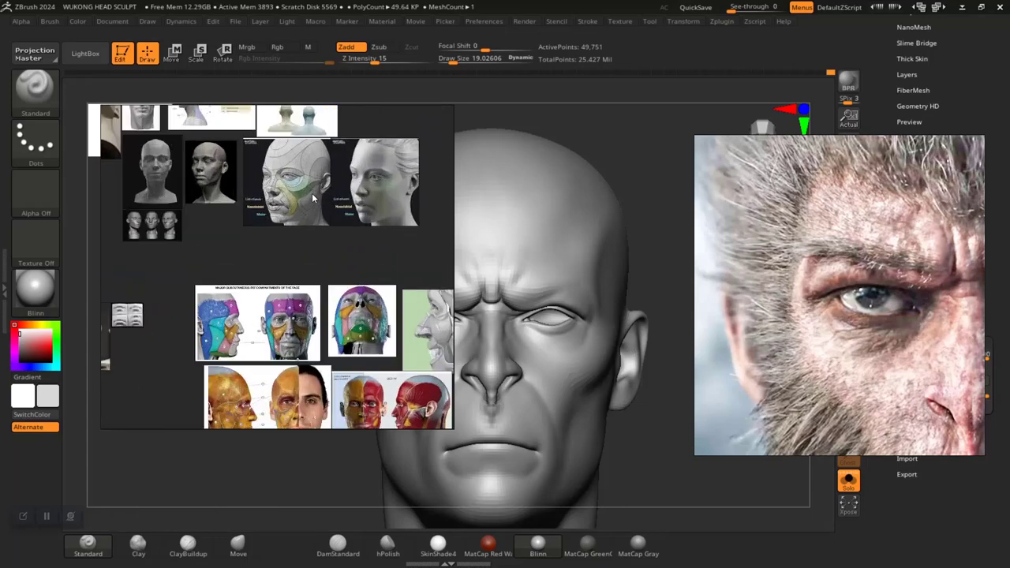
scroll(295, 214, "down", 4)
scroll(277, 248, "down", 4)
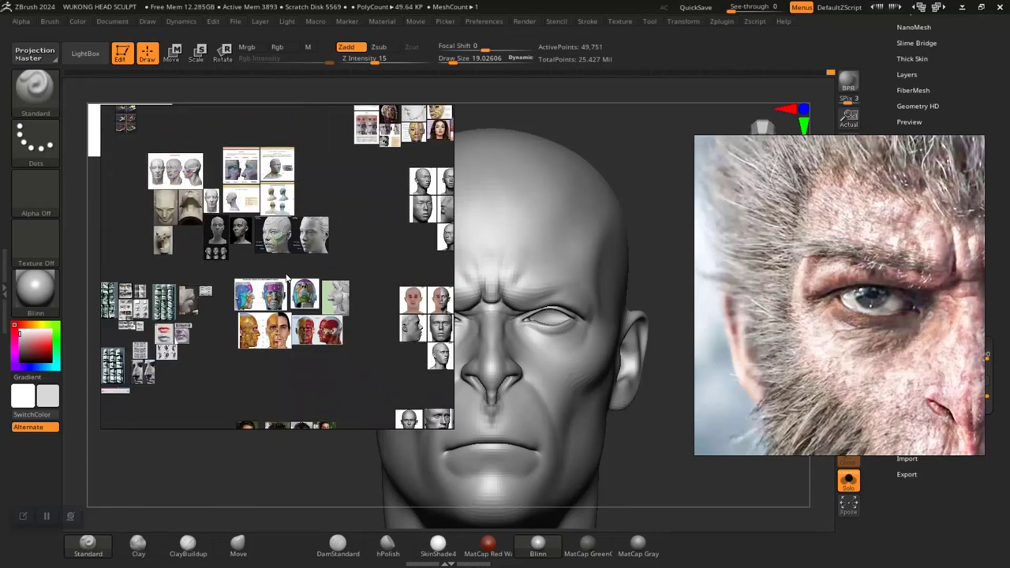
- Find the heavyset bald male head scans and examine the eye bags and cheeks of the first man
middle_click_drag(282, 251, 281, 163)
middle_click_drag(285, 289, 261, 255)
scroll(262, 259, "up", 6)
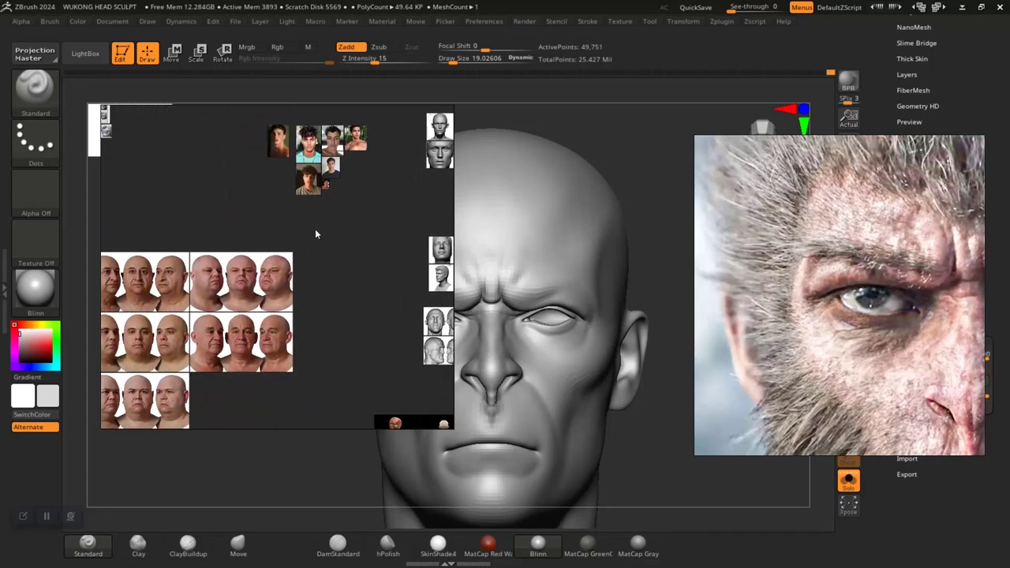
scroll(259, 311, "up", 5)
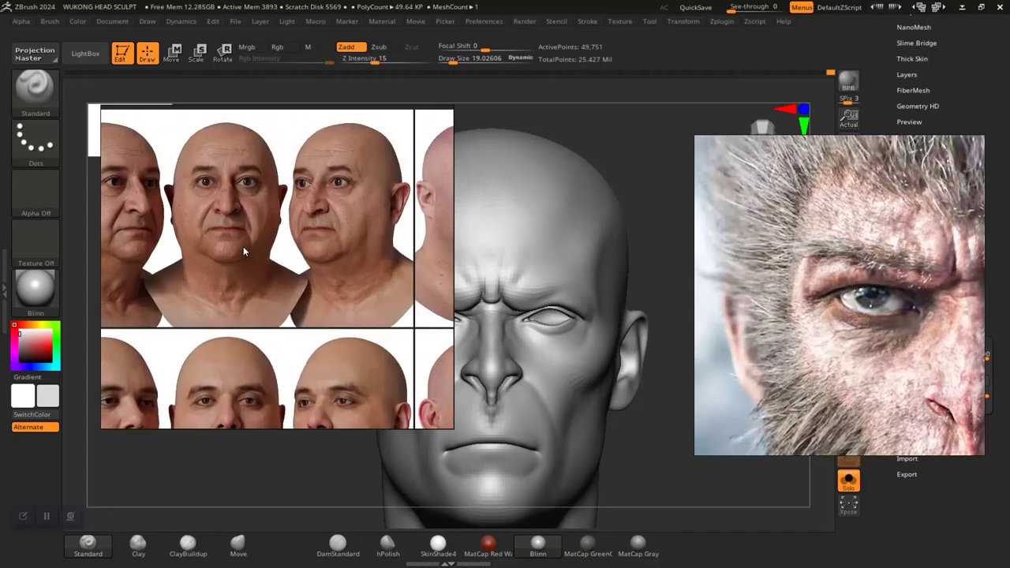
scroll(253, 287, "up", 5)
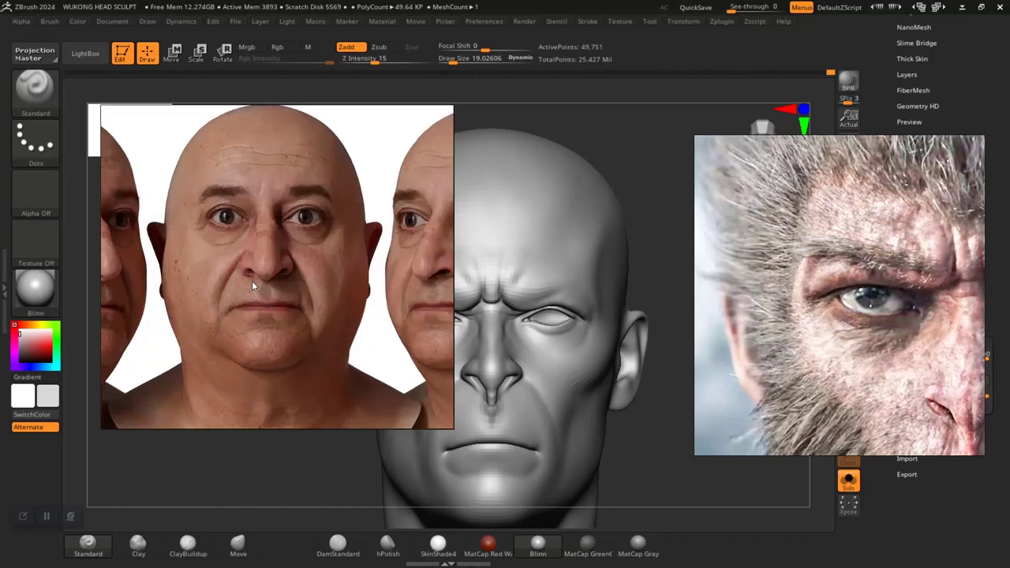
scroll(259, 294, "down", 5)
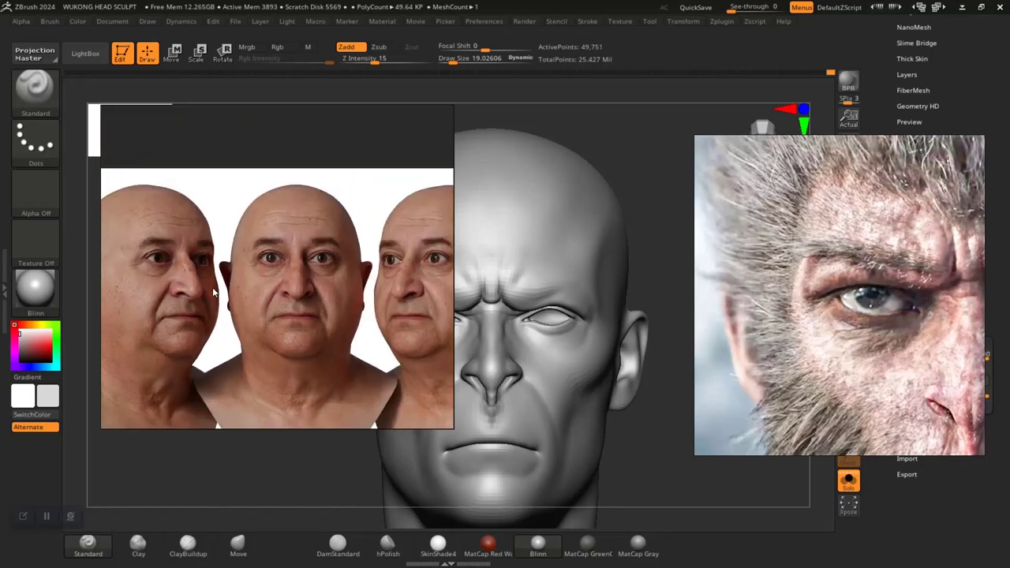
- Compare the under-eye and cheek forms of the second heavyset bald man in three-quarter and front views
middle_click_drag(236, 335, 270, 192)
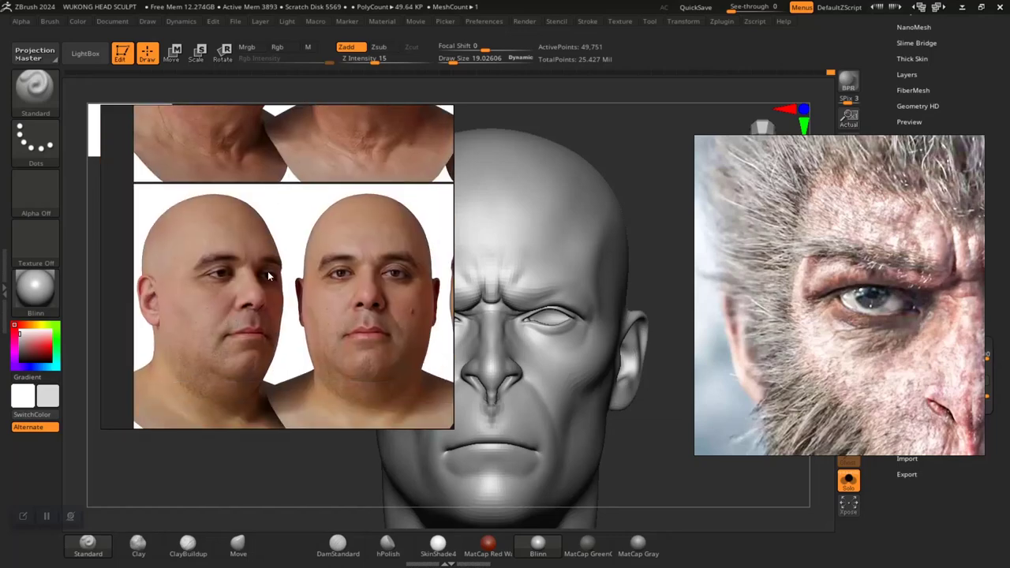
scroll(227, 285, "up", 6)
scroll(235, 285, "down", 5)
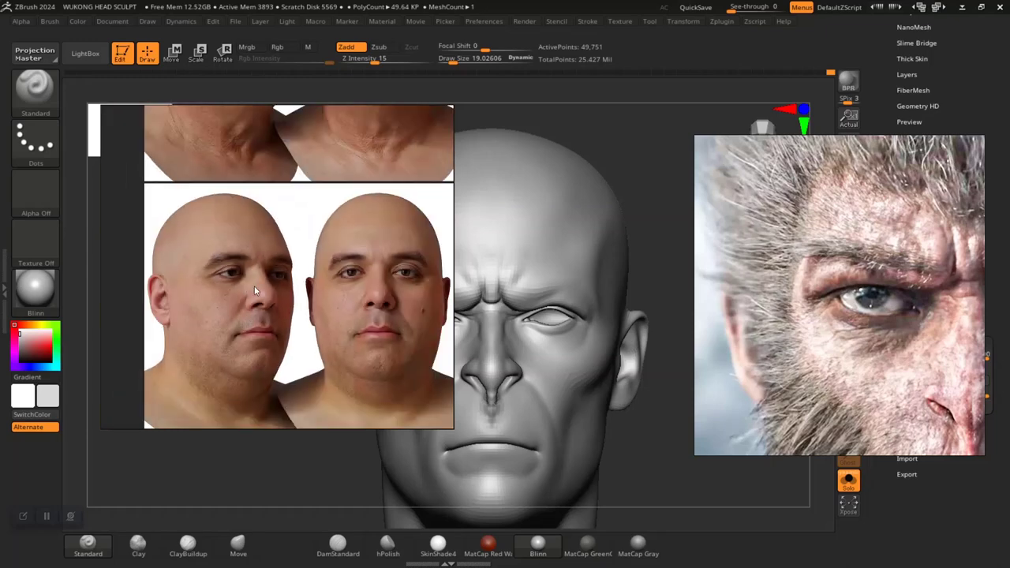
middle_click_drag(284, 284, 128, 281)
scroll(226, 287, "down", 4)
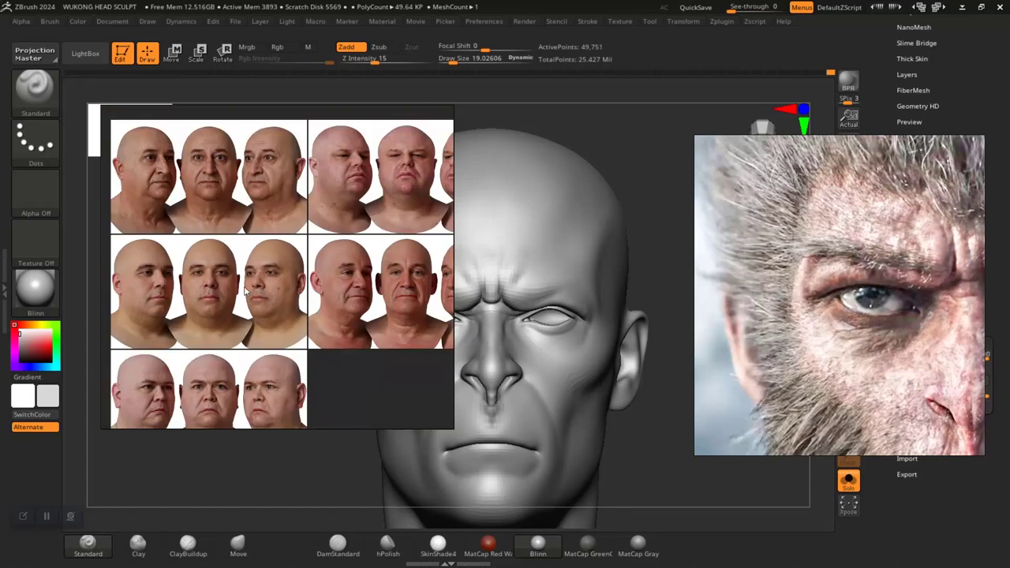
- Study the lower eyelid folds and eye bag of the older red-skinned bald man up close
middle_click_drag(266, 290, 250, 234)
middle_click_drag(312, 239, 281, 249)
scroll(288, 253, "up", 4)
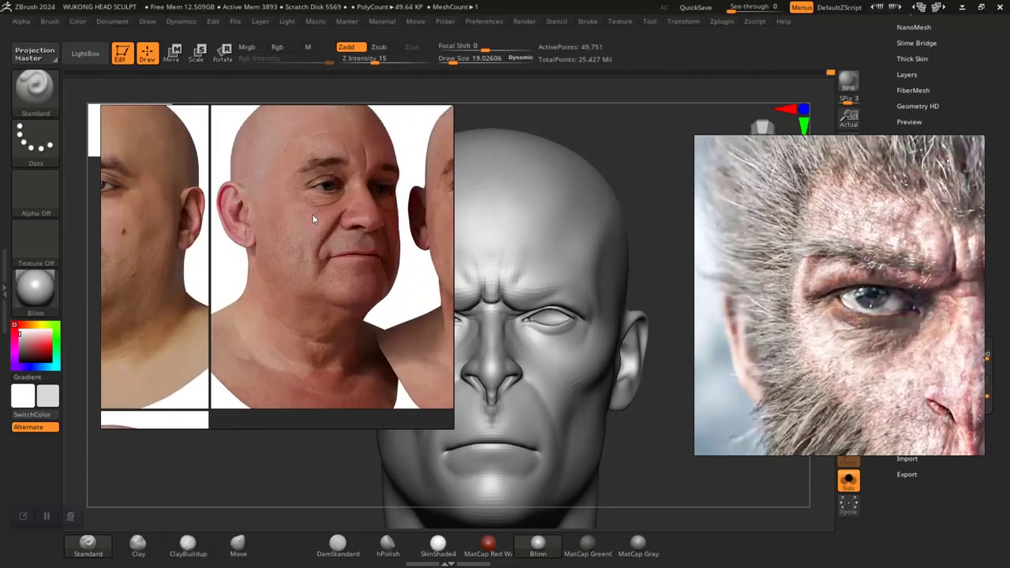
scroll(299, 229, "up", 3)
middle_click_drag(259, 284, 248, 315)
scroll(243, 316, "up", 5)
scroll(277, 313, "down", 2)
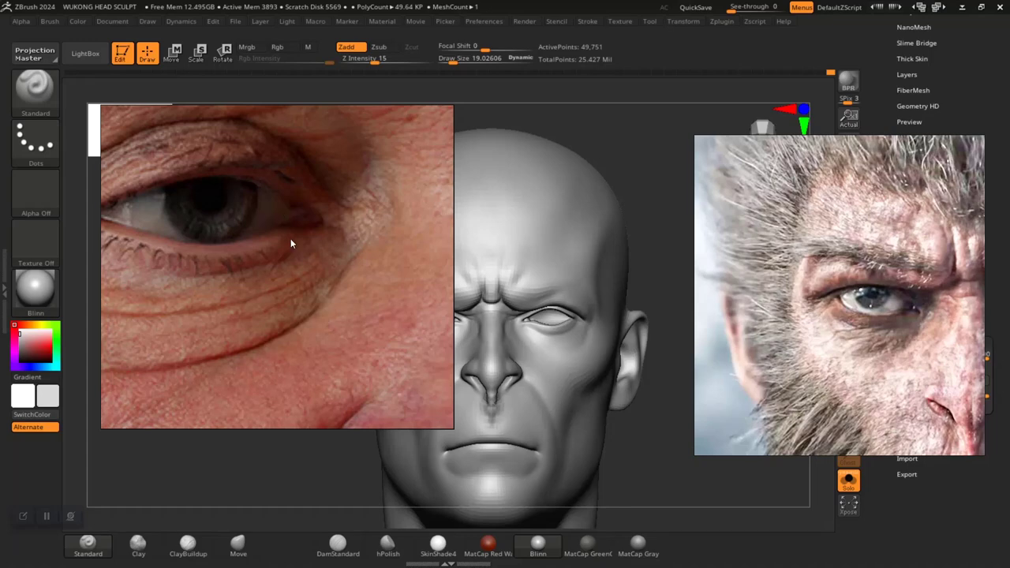
- Return to the scowling portrait of the man with sideburns and examine his frown, eye bags and nasolabial folds
scroll(291, 243, "down", 8)
scroll(308, 215, "up", 2)
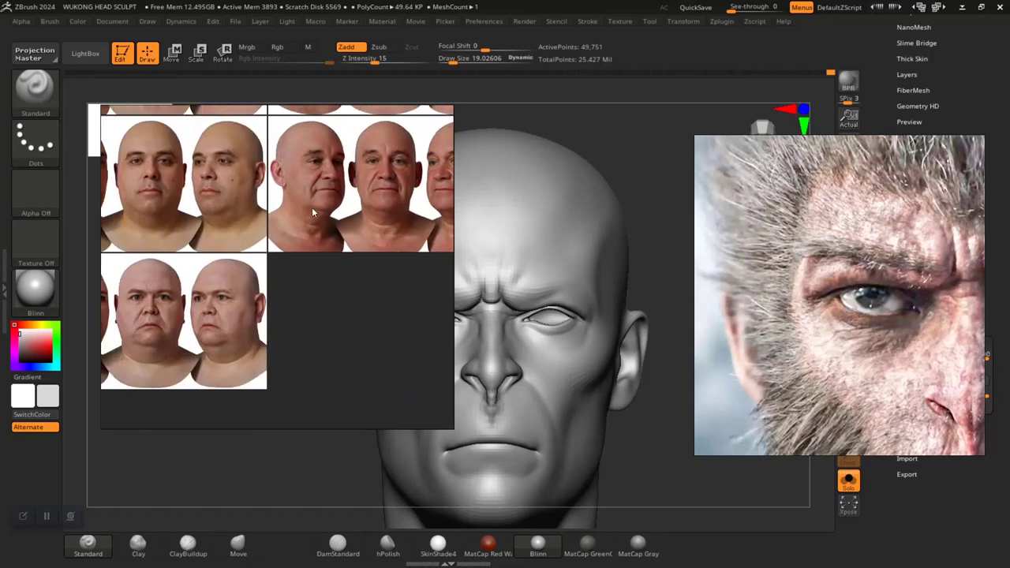
middle_click_drag(312, 212, 336, 166)
scroll(268, 276, "down", 2)
middle_click_drag(242, 317, 276, 199)
middle_click_drag(289, 305, 280, 240)
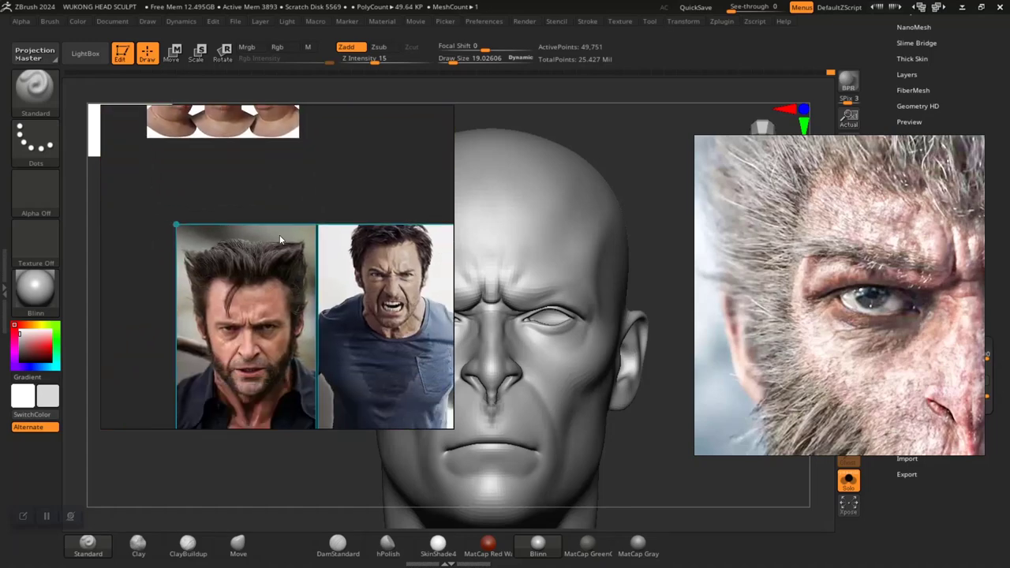
scroll(280, 239, "down", 2)
scroll(233, 300, "up", 2)
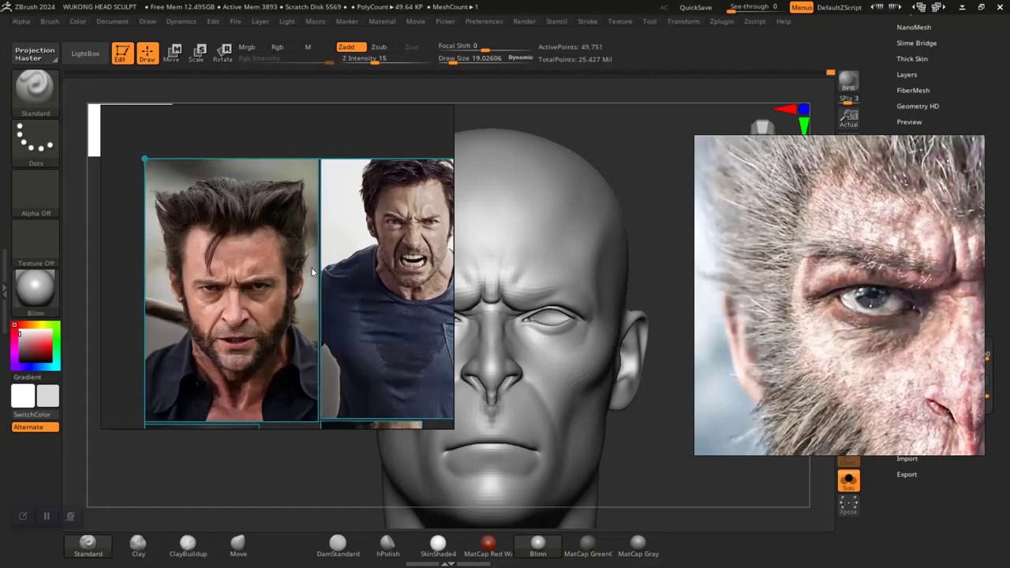
scroll(217, 264, "up", 6)
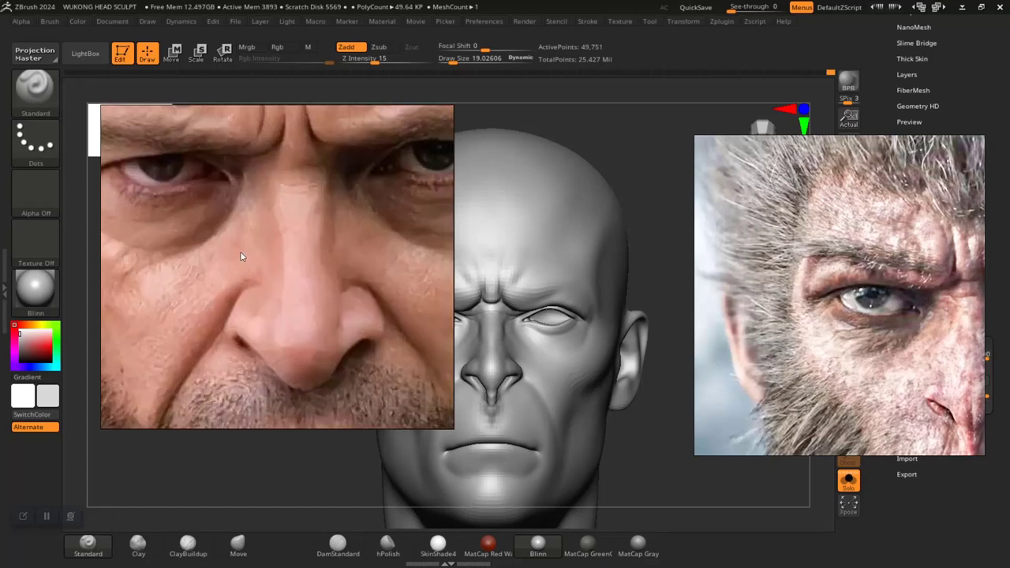
scroll(224, 260, "down", 2)
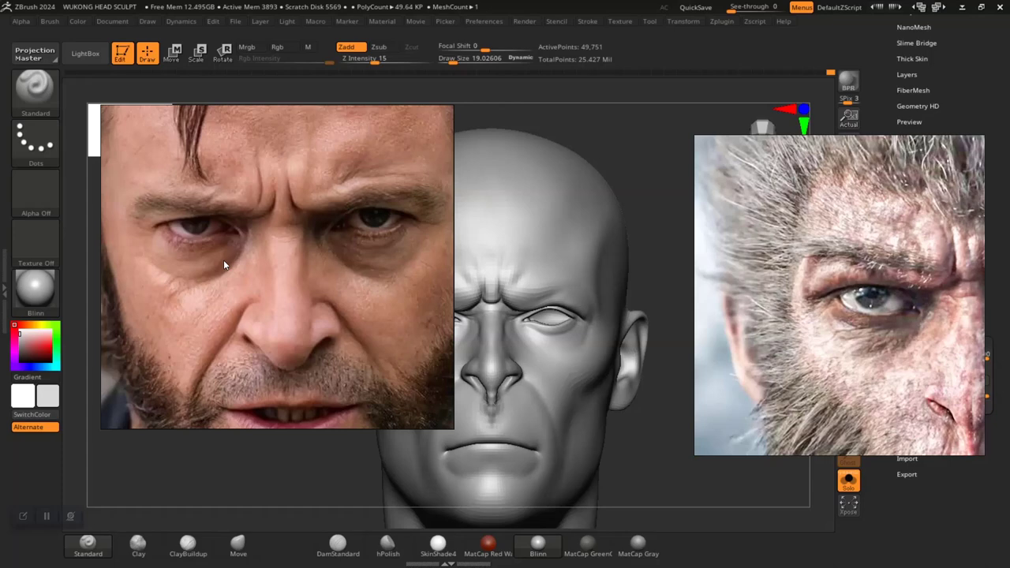
- Move the scowling male portrait and the monkey reference outward so they no longer cover the head sculpt
left_click_drag(293, 264, 153, 212)
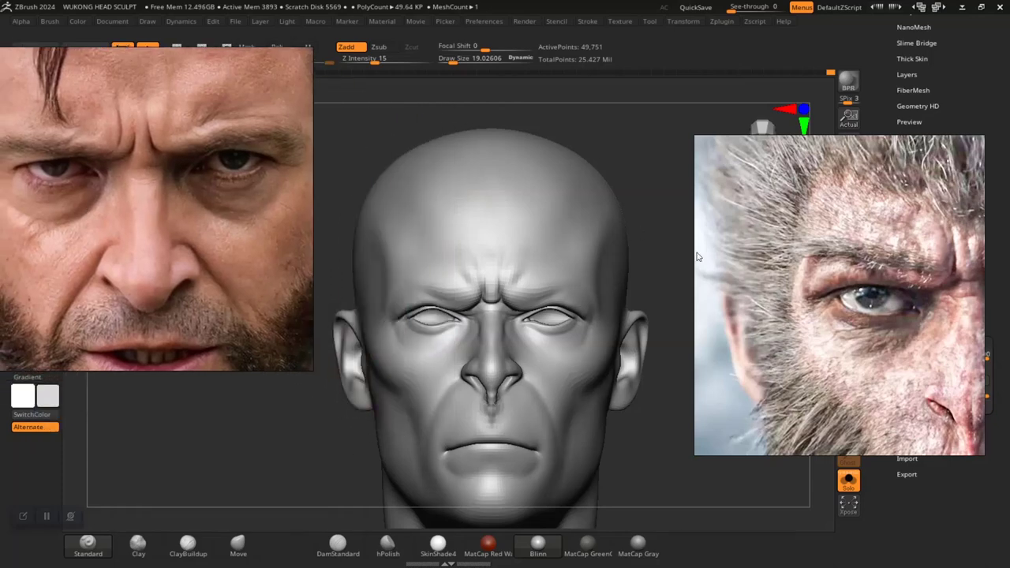
left_click_drag(822, 325, 918, 187)
mouse_move(753, 415)
left_mouse_down()
mouse_move(684, 416)
mouse_move(747, 421)
mouse_move(694, 430)
left_mouse_up()
- Drop the head one subdivision level and build up the form under the lower eyelid with the Clay brush at draw size about 25.5
key("shift+d")
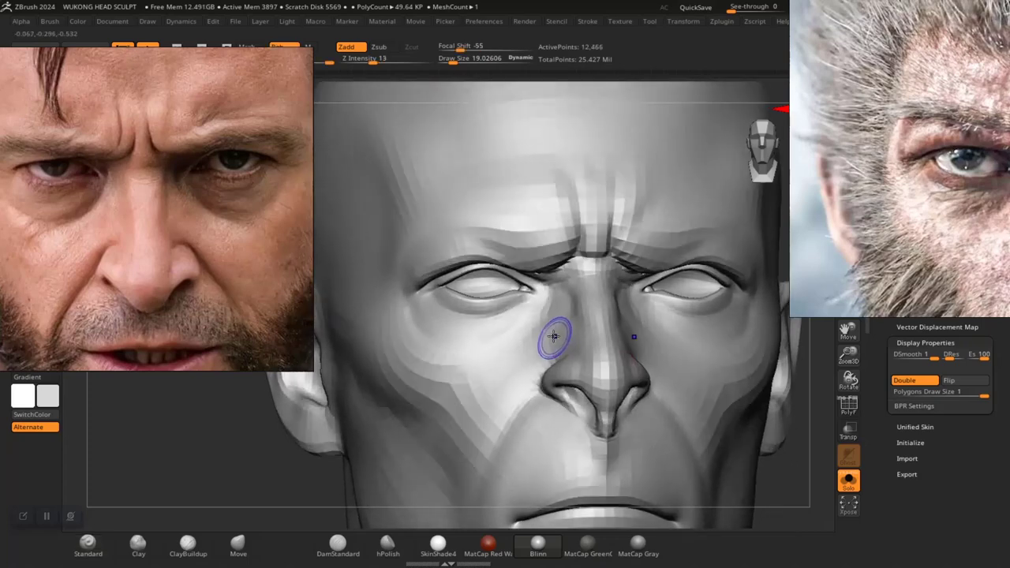
key("b")
key("s")
key("t")
left_click_drag(288, 472, 335, 489)
mouse_move(241, 477)
left_mouse_down()
mouse_move(181, 480)
mouse_move(309, 453)
mouse_move(232, 463)
mouse_move(262, 503)
mouse_move(262, 522)
left_mouse_up()
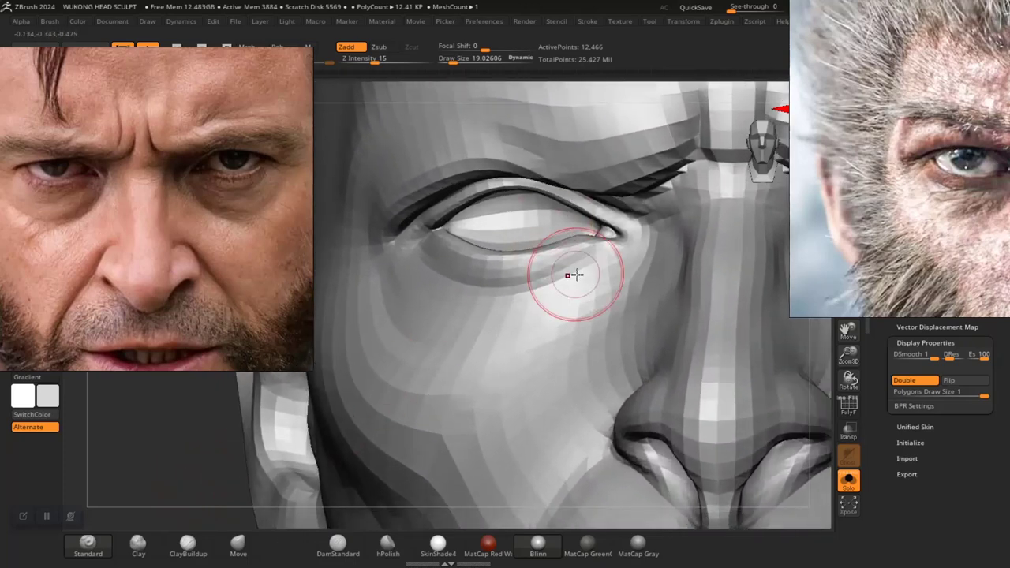
left_click(138, 543)
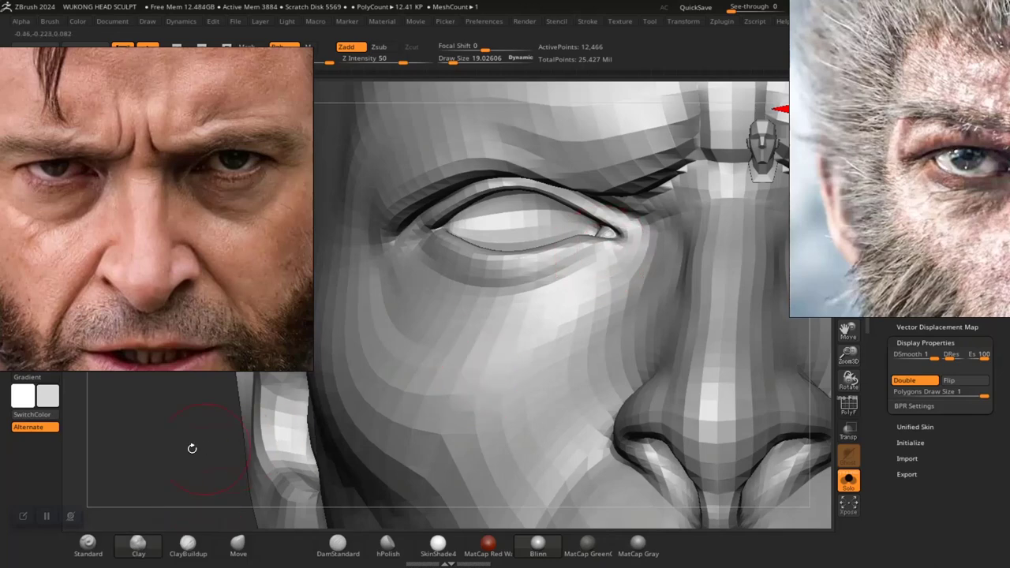
left_click_drag(191, 449, 187, 458)
key("space")
left_click_drag(587, 245, 593, 245)
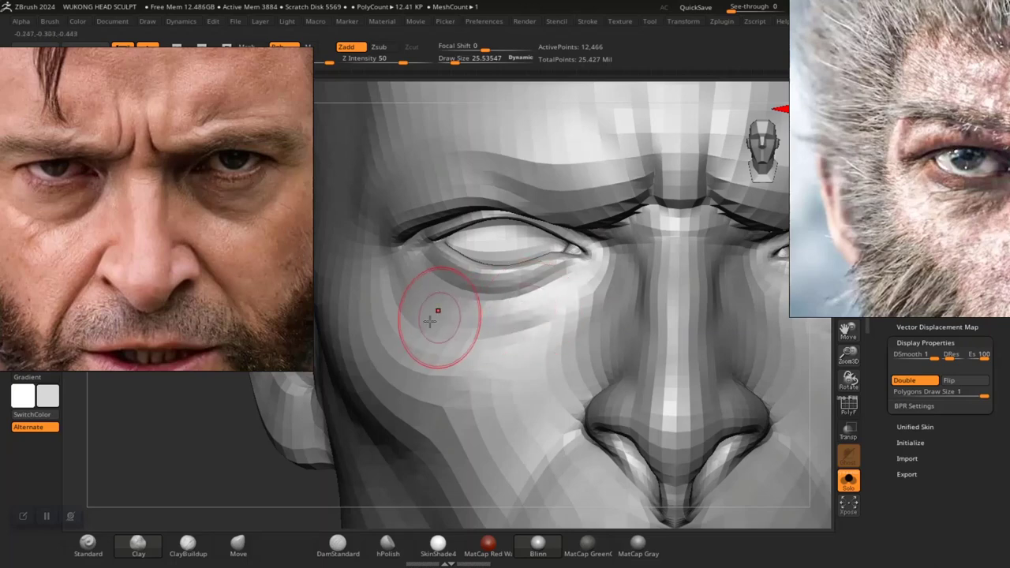
- Refine the eye bag and upper cheek with the Clay brush, returning the head to the higher subdivision level
left_click_drag(223, 419, 198, 328, "alt")
left_click_drag(370, 420, 331, 491)
mouse_move(323, 452)
left_mouse_down()
mouse_move(334, 436)
mouse_move(370, 501)
left_mouse_up()
left_click_drag(322, 450, 367, 501)
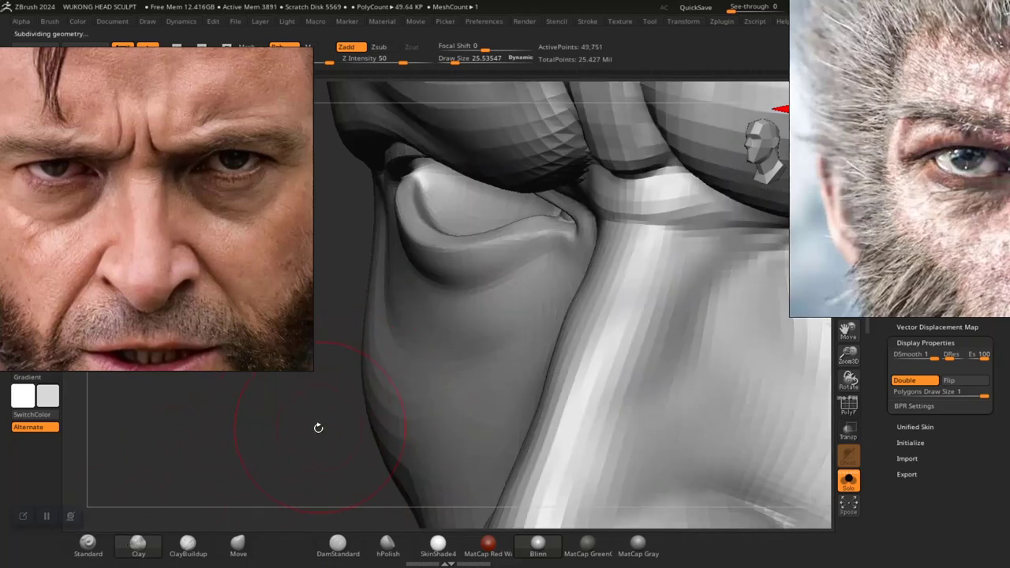
right_click_drag(314, 436, 329, 433, "ctrl")
left_click_drag(329, 433, 441, 438)
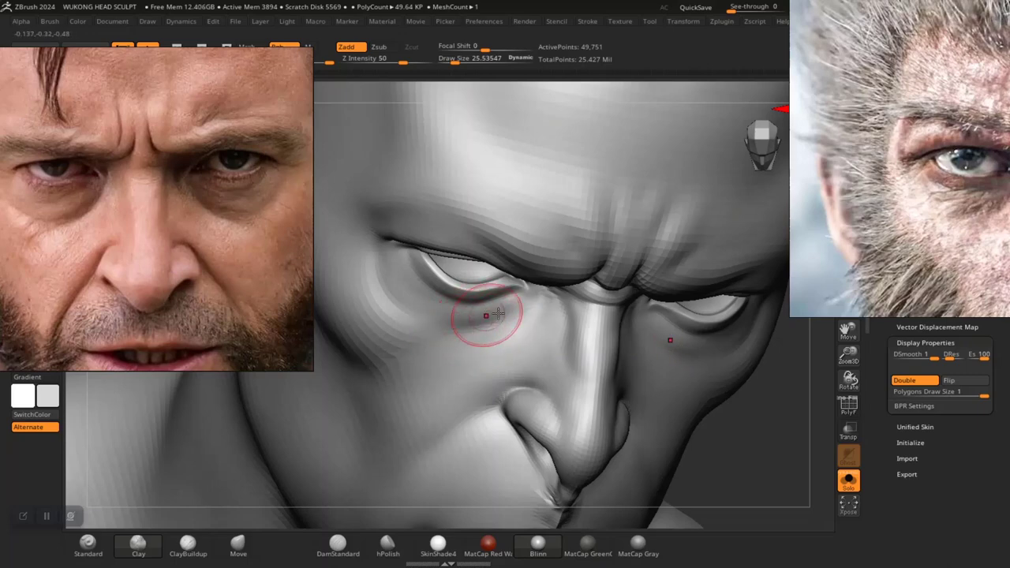
left_click_drag(741, 458, 440, 347)
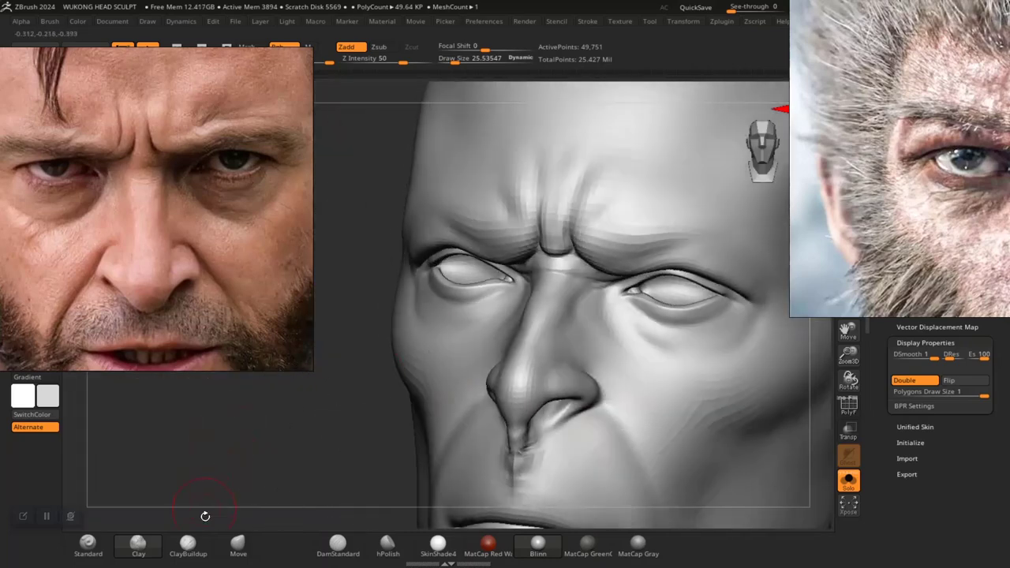
- Carve the tear trough below the inner eye corner with the Standard brush, undo the unwanted strokes and smooth the area beside the nose
left_click(87, 545)
mouse_move(277, 423)
left_mouse_down()
mouse_move(293, 449)
mouse_move(248, 469)
left_mouse_up()
mouse_move(173, 442)
left_mouse_down()
mouse_move(212, 418)
mouse_move(272, 415)
left_mouse_up()
mouse_move(693, 301)
left_mouse_down("alt")
mouse_move(620, 405)
mouse_move(681, 408)
mouse_move(725, 350)
mouse_move(465, 348)
mouse_move(401, 448)
left_mouse_up("alt")
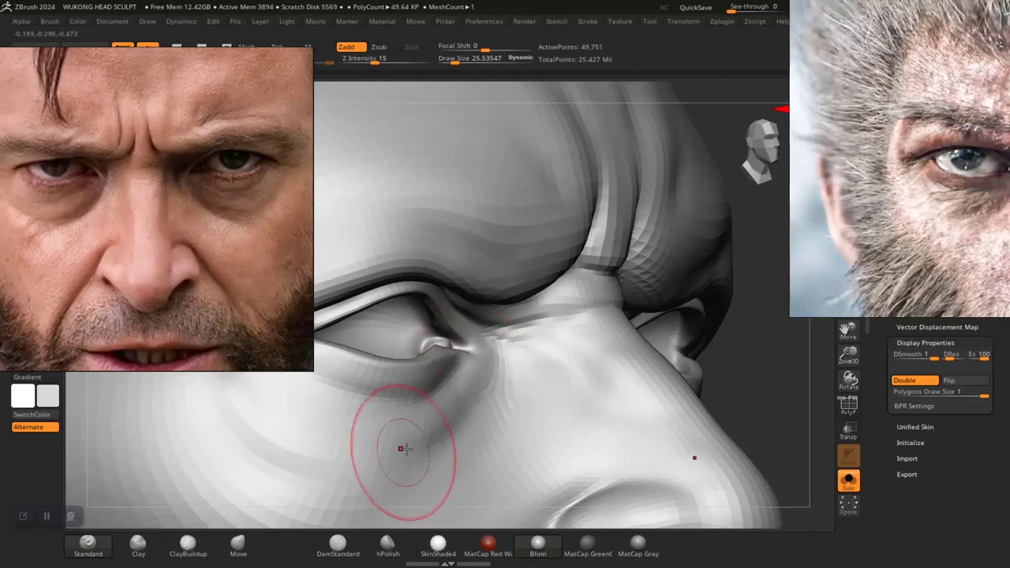
left_click_drag(444, 409, 394, 434, "alt")
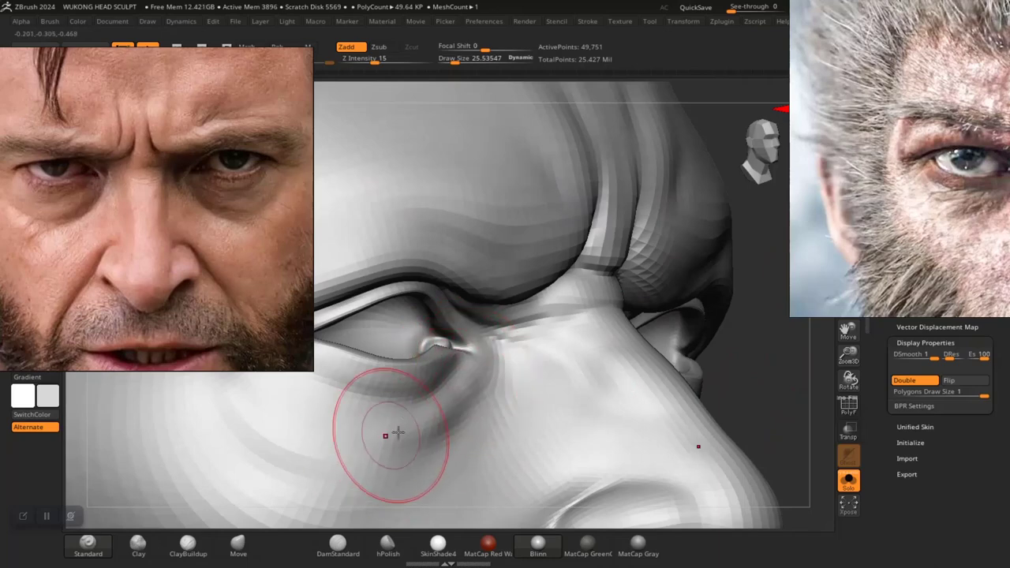
key("ctrl+z")
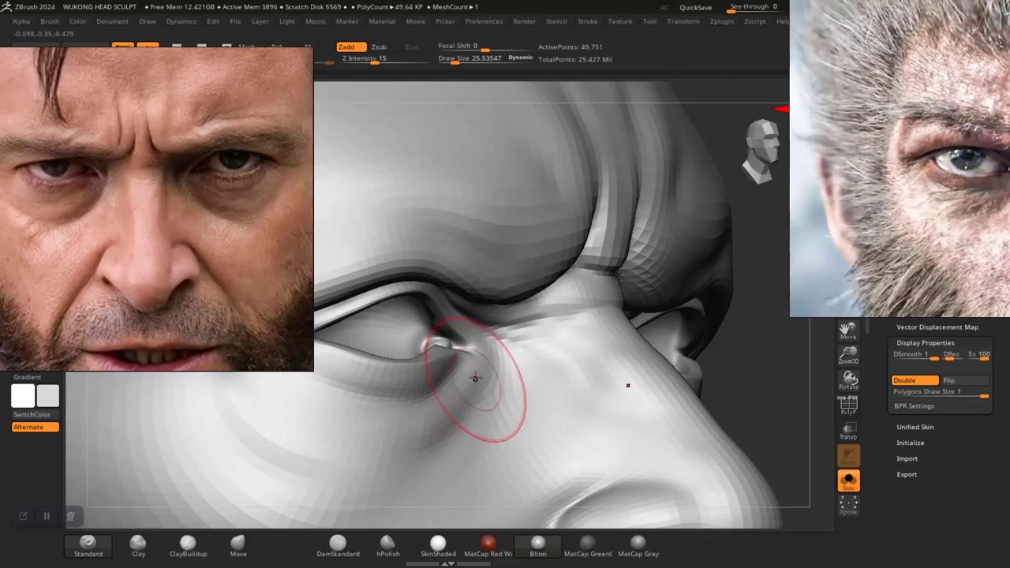
key("ctrl+z")
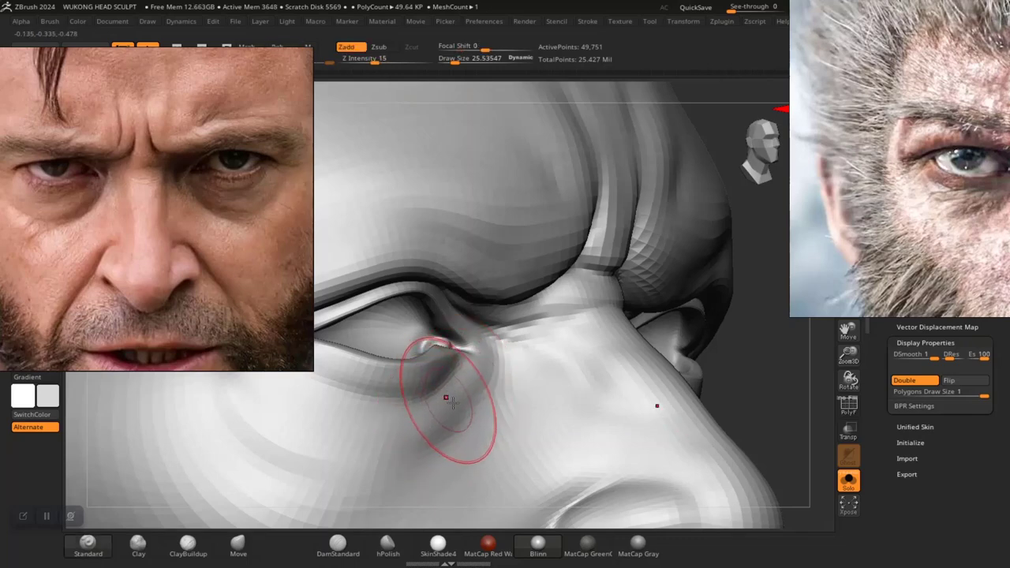
left_click_drag(495, 399, 477, 395, "shift")
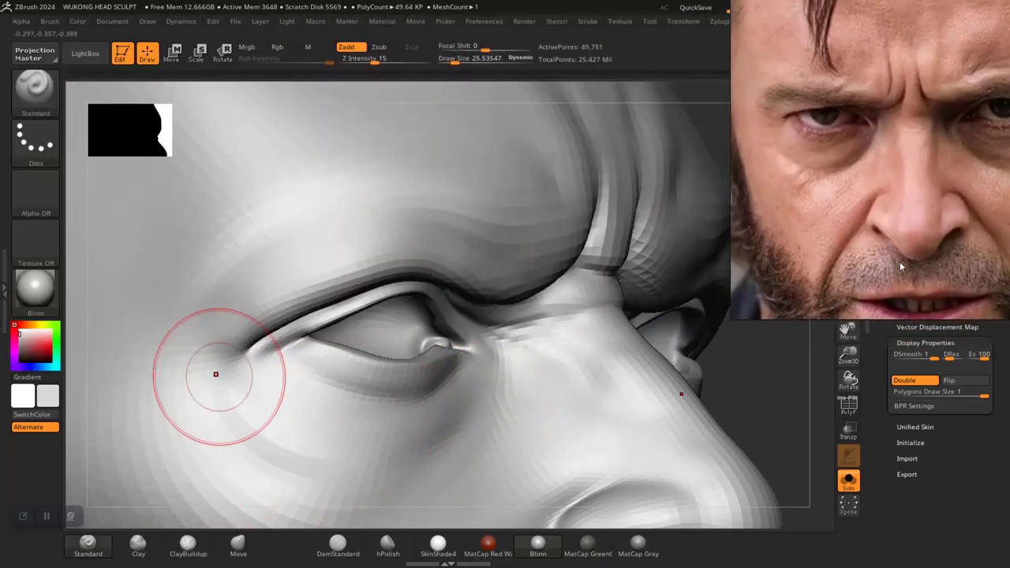
- Swell the fold below the inner eye corner with the Inflat brush and smooth its transition into the cheek
right_click_drag(767, 377, 769, 369, "ctrl")
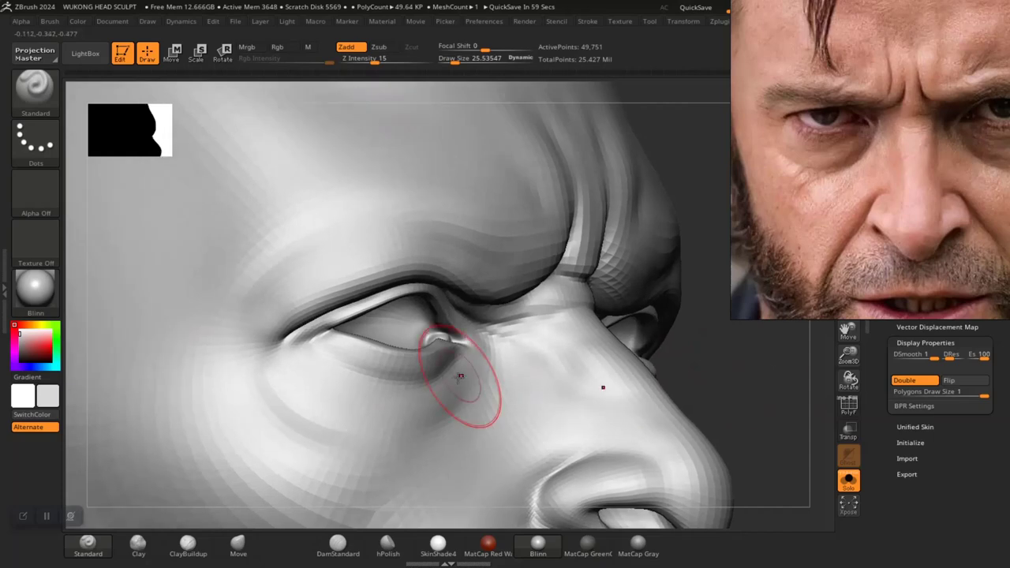
key("b")
key("i")
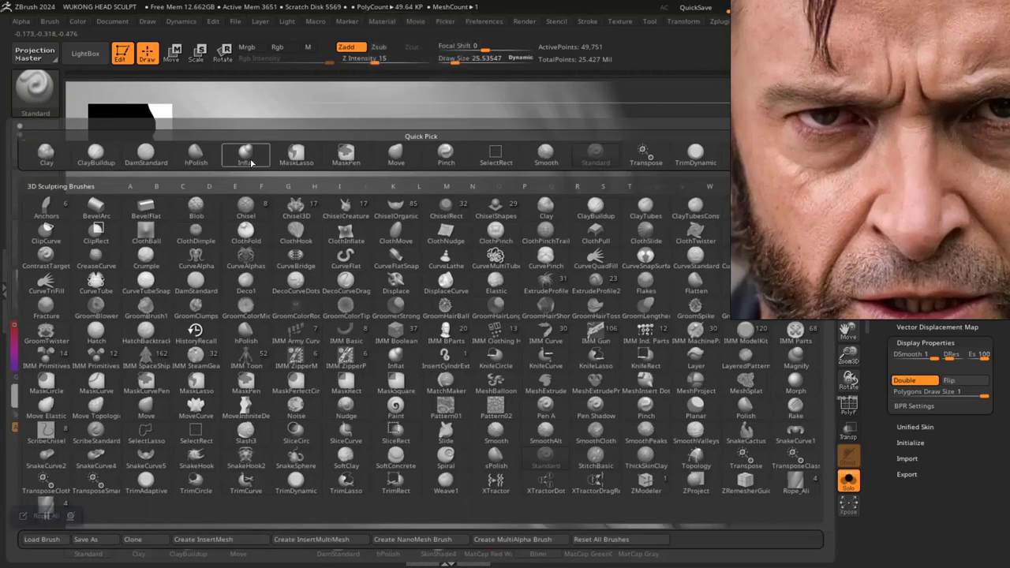
key("n")
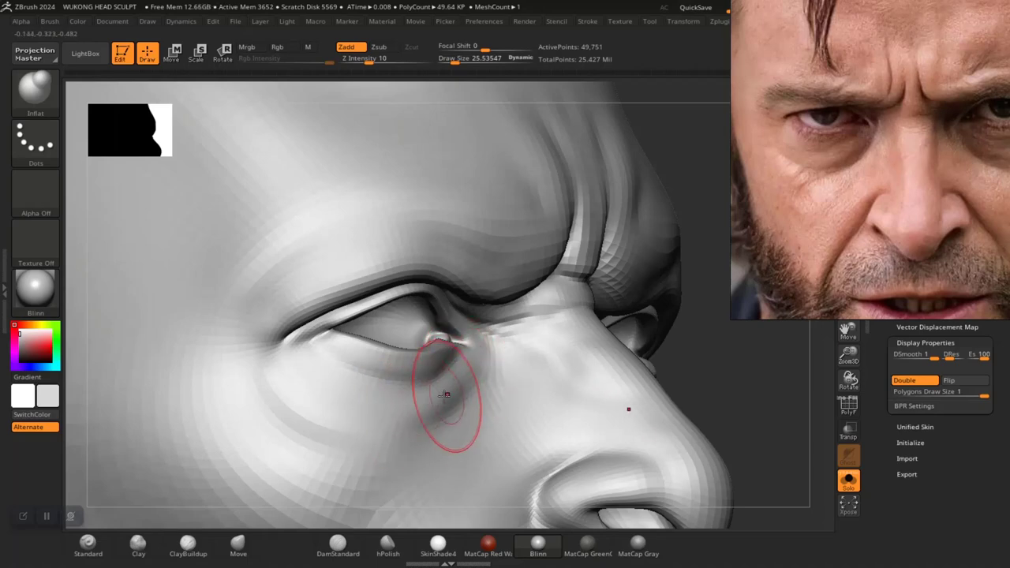
left_click_drag(452, 397, 462, 376, "shift")
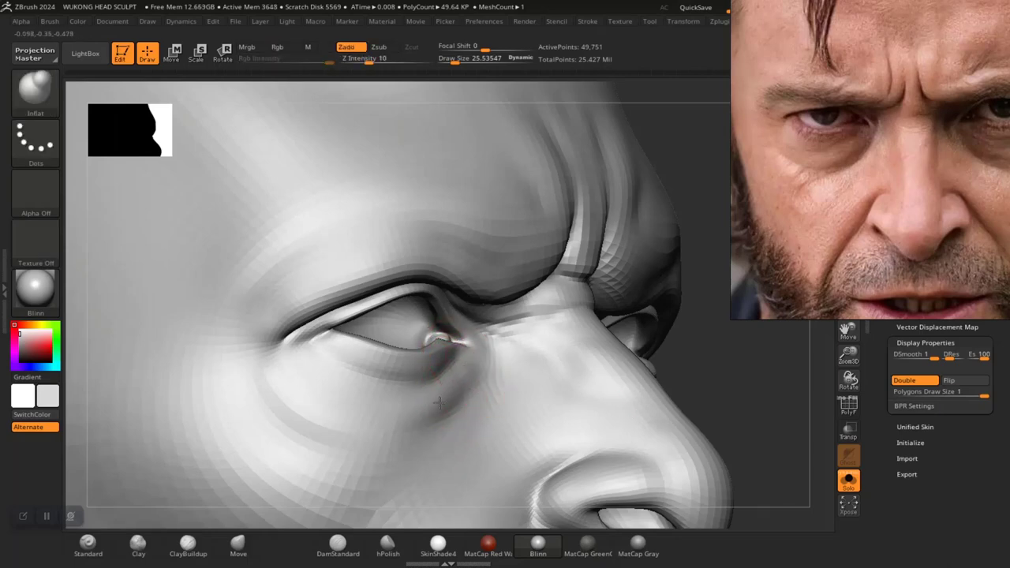
left_click_drag(435, 408, 452, 392, "shift")
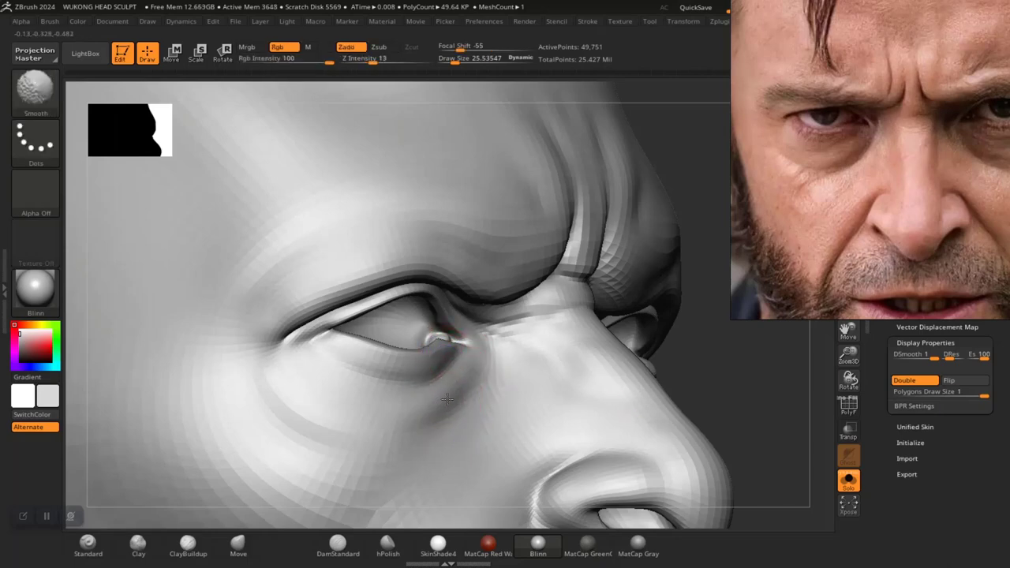
- Soften the eye bag and its edge toward the outer cheek with the Smooth brush, checking the whole face from several angles
mouse_move(750, 383)
left_mouse_down("alt")
mouse_move(672, 368)
mouse_move(640, 396)
mouse_move(608, 399)
left_mouse_up("alt")
left_click_drag(311, 428, 326, 466, "alt")
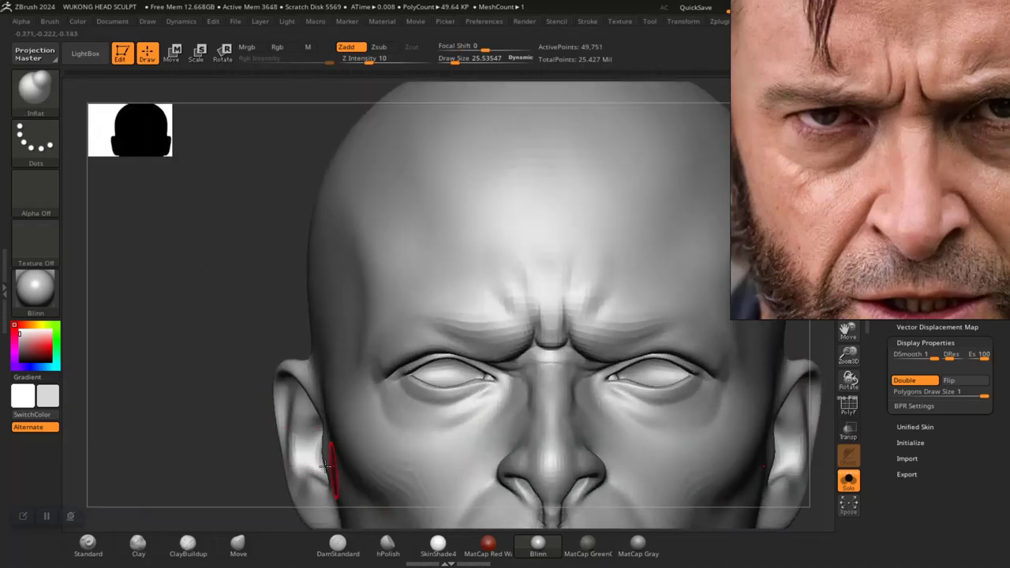
mouse_move(198, 352)
left_mouse_down("alt")
mouse_move(203, 365)
mouse_move(300, 413)
mouse_move(331, 450)
left_mouse_up("alt")
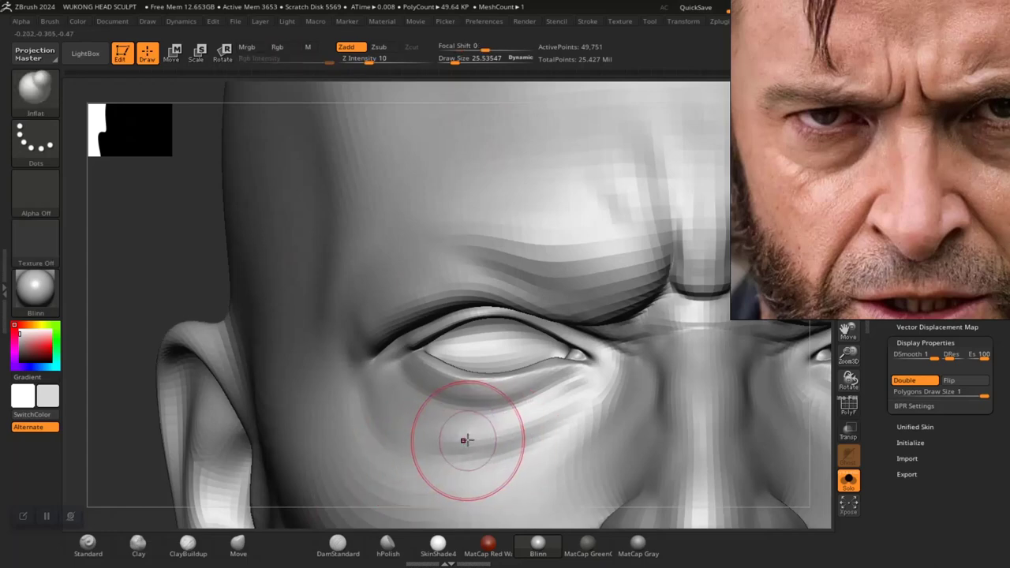
key("shift")
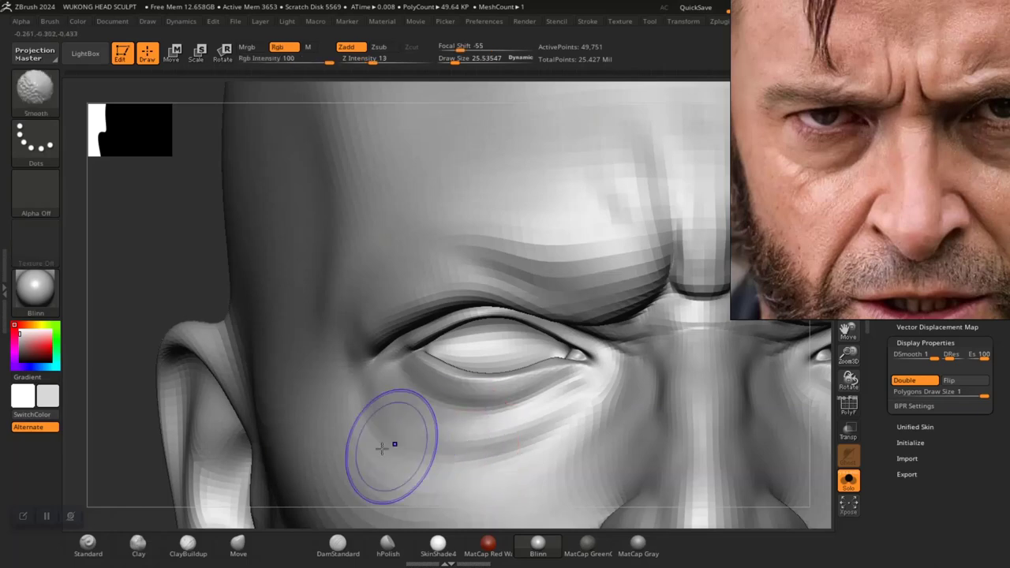
left_click_drag(155, 274, 212, 251, "alt")
left_click_drag(250, 322, 183, 213, "alt")
key("shift")
scroll(294, 379, "up", 5)
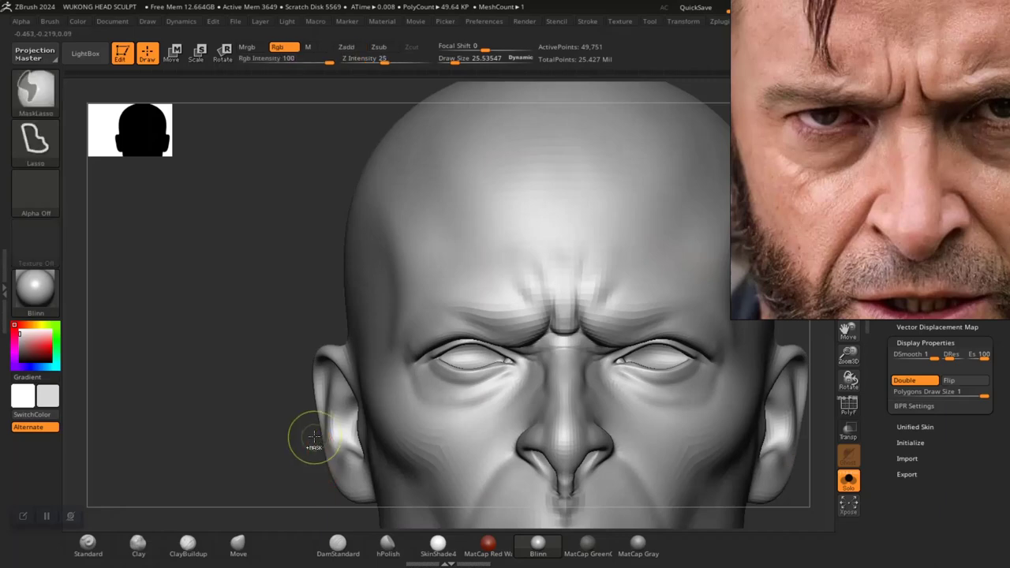
left_click_drag(264, 302, 163, 350, "alt")
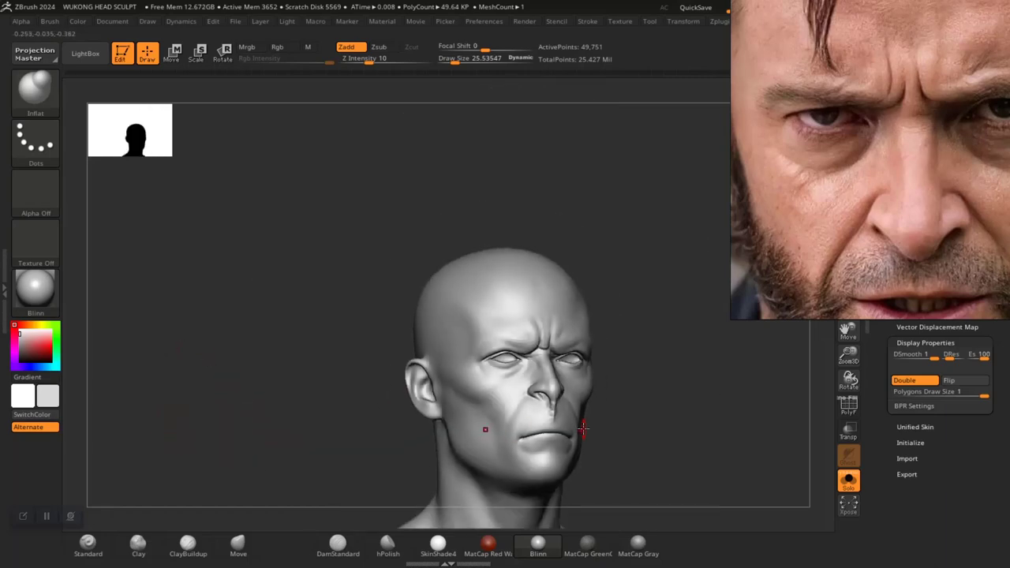
left_click_drag(581, 428, 613, 397)
scroll(644, 458, "up", 3)
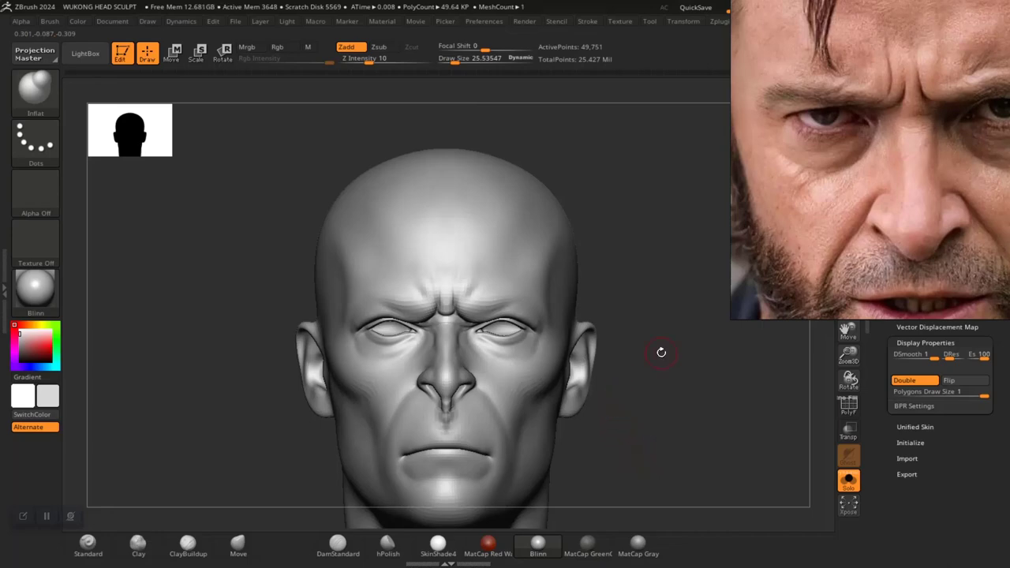
scroll(662, 418, "up", 3)
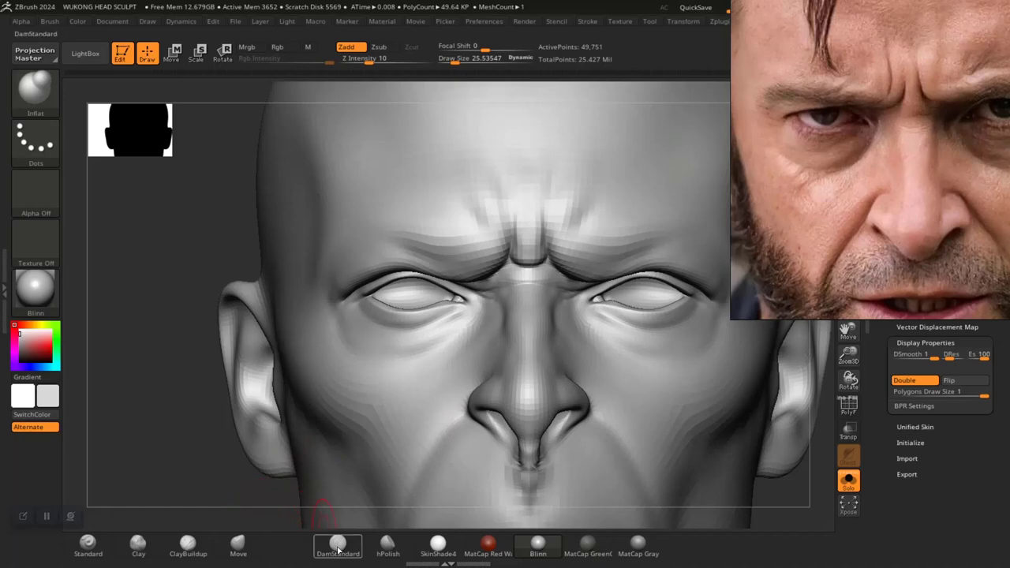
- Work briefly one subdivision level lower, return, and sharpen the crease under the eye bag with the DamStandard brush at draw size about 13.5
key("shift")
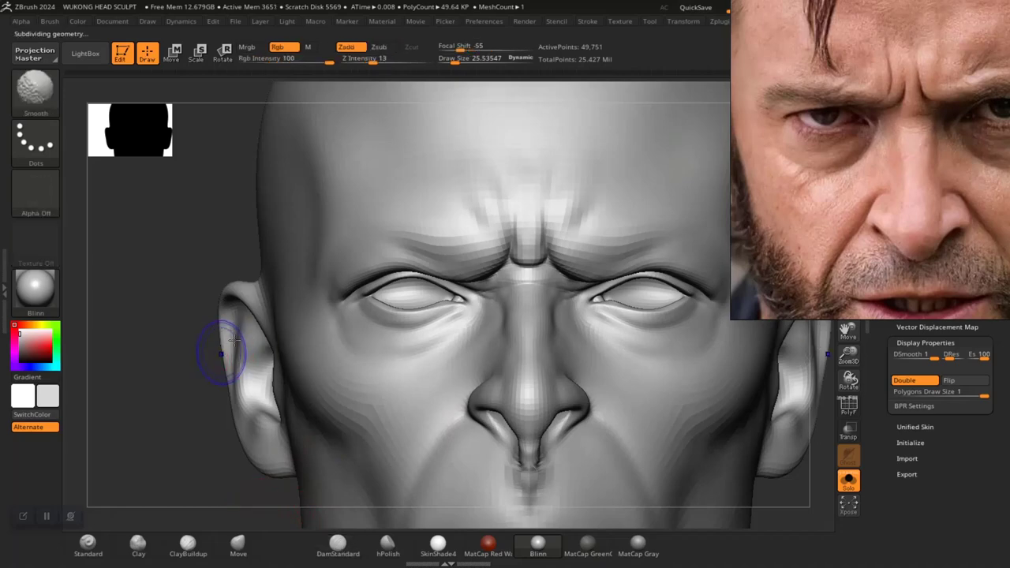
key("shift+d")
mouse_move(176, 248)
left_mouse_down("alt")
mouse_move(260, 237)
mouse_move(442, 254)
left_mouse_up("alt")
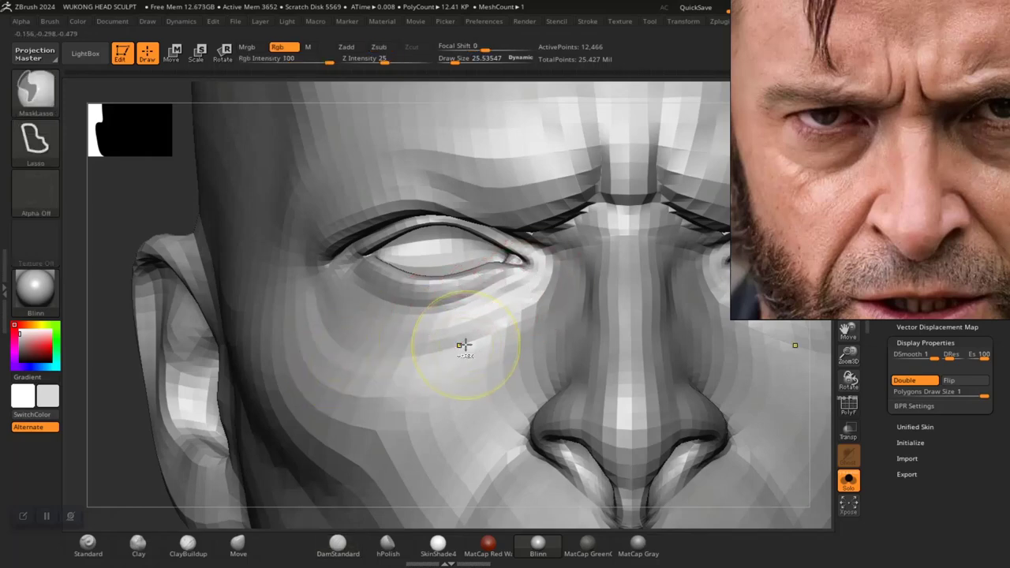
key("d")
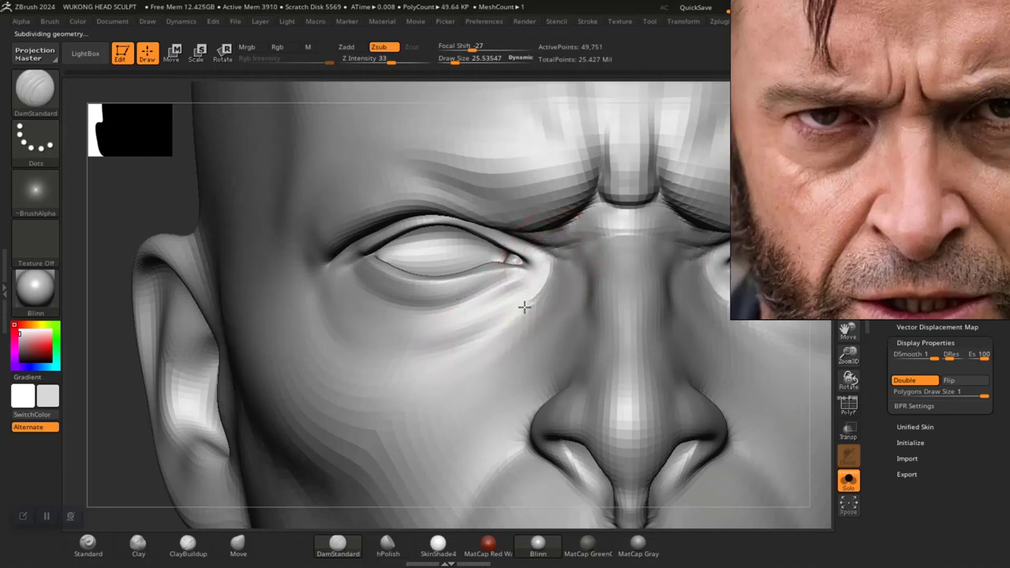
key("f")
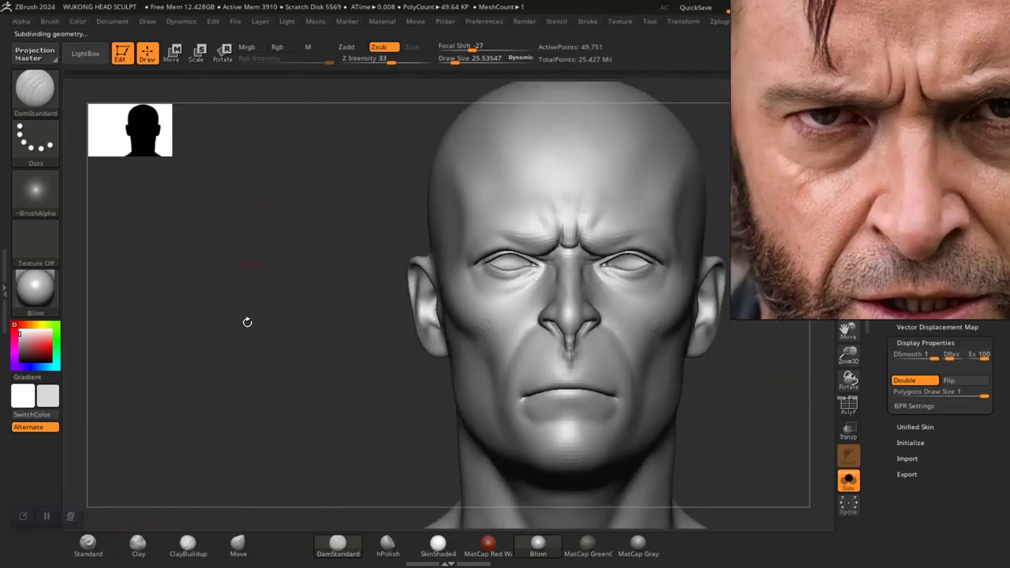
left_click_drag(264, 437, 298, 553)
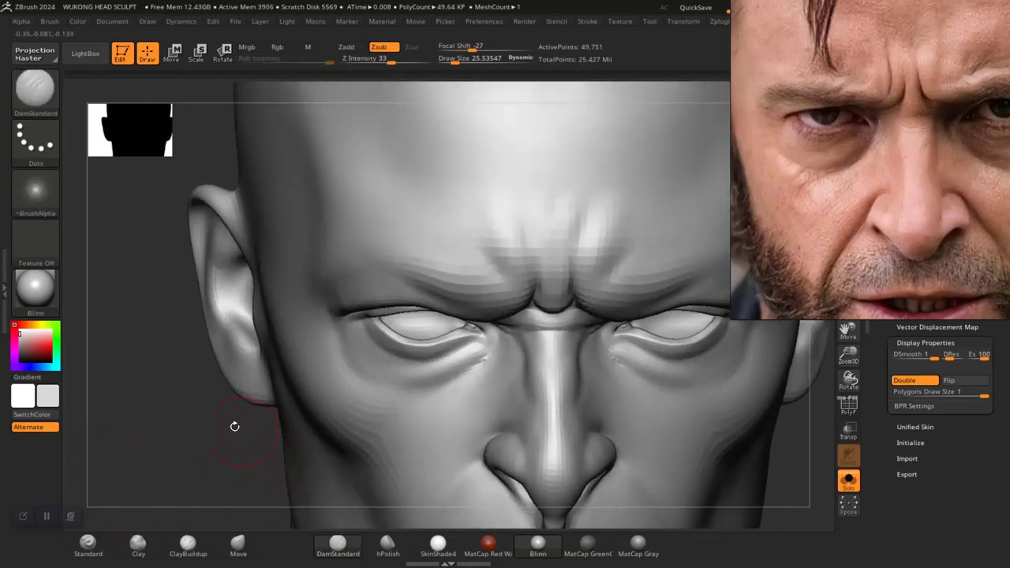
left_click_drag(214, 417, 264, 513, "alt")
key("space")
left_click_drag(449, 370, 443, 370)
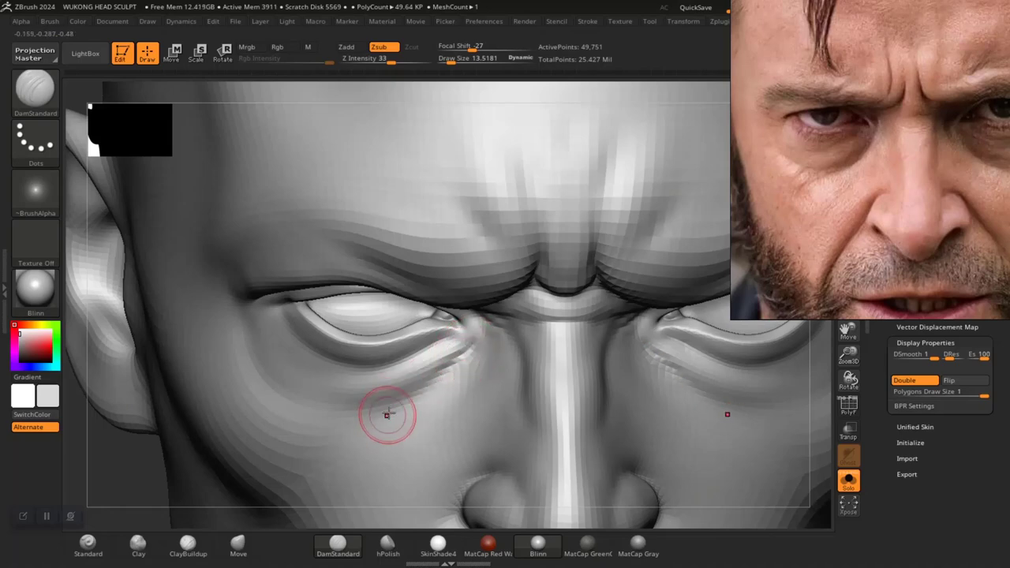
- Reshape the fold at the inner eye corner with the Move brush at draw size about 19, one subdivision level lower, and restore the higher level
key("f")
mouse_move(638, 337)
left_mouse_down()
mouse_move(647, 370)
mouse_move(676, 408)
mouse_move(658, 422)
mouse_move(667, 428)
mouse_move(663, 402)
mouse_move(694, 399)
mouse_move(622, 412)
mouse_move(701, 464)
left_mouse_up()
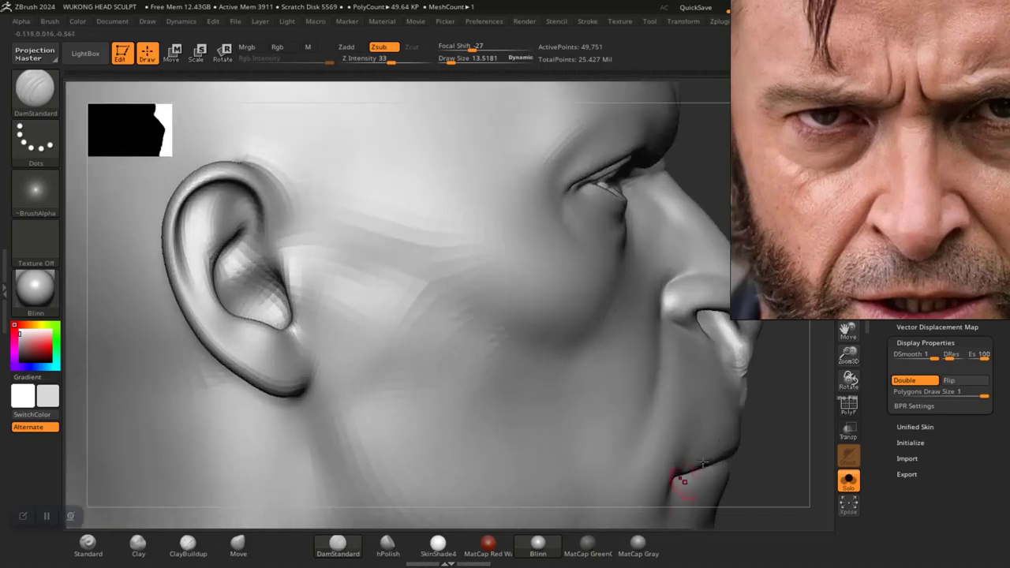
mouse_move(774, 431)
left_mouse_down()
mouse_move(657, 398)
mouse_move(748, 398)
mouse_move(762, 432)
mouse_move(706, 454)
left_mouse_up()
mouse_move(722, 399)
left_mouse_down()
mouse_move(721, 442)
mouse_move(723, 421)
mouse_move(573, 298)
left_mouse_up()
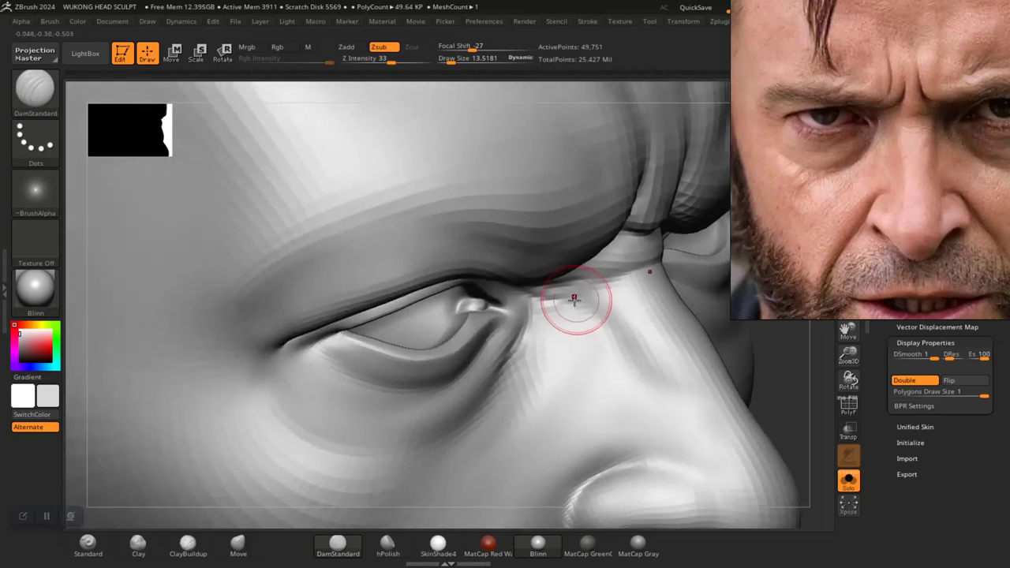
left_click(236, 542)
key("space")
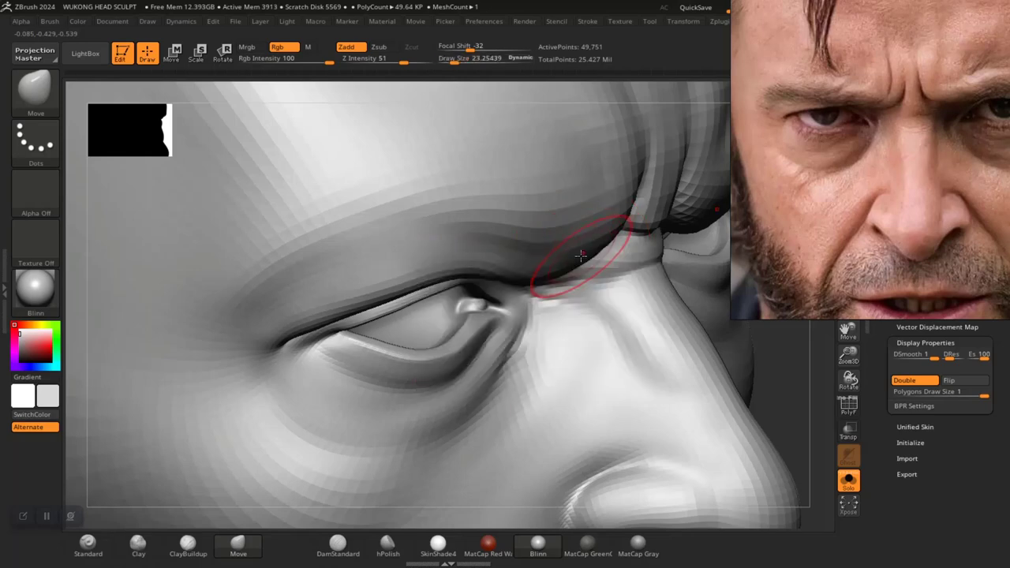
key("shift")
key("shift+d")
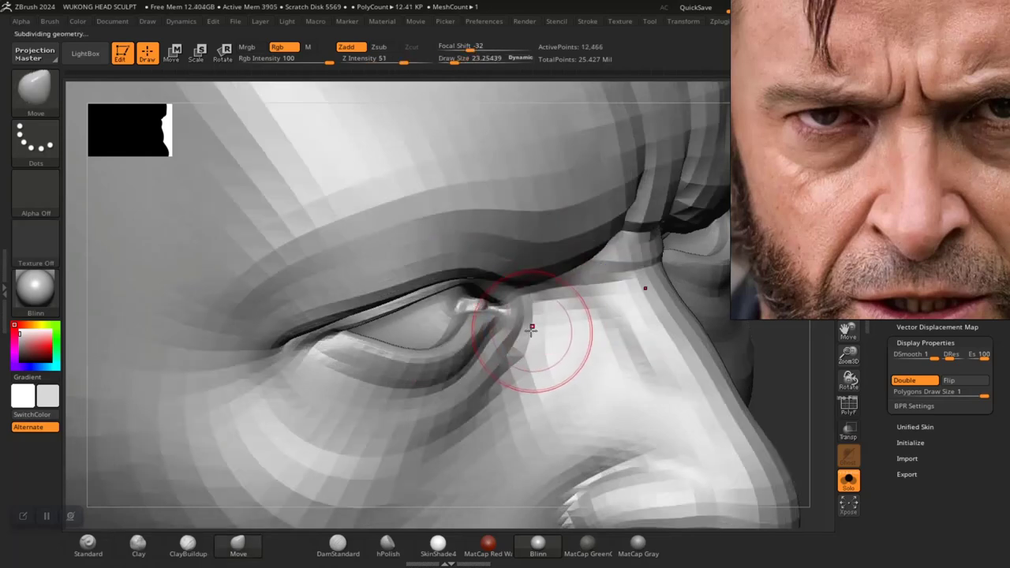
key("space")
left_click(524, 328)
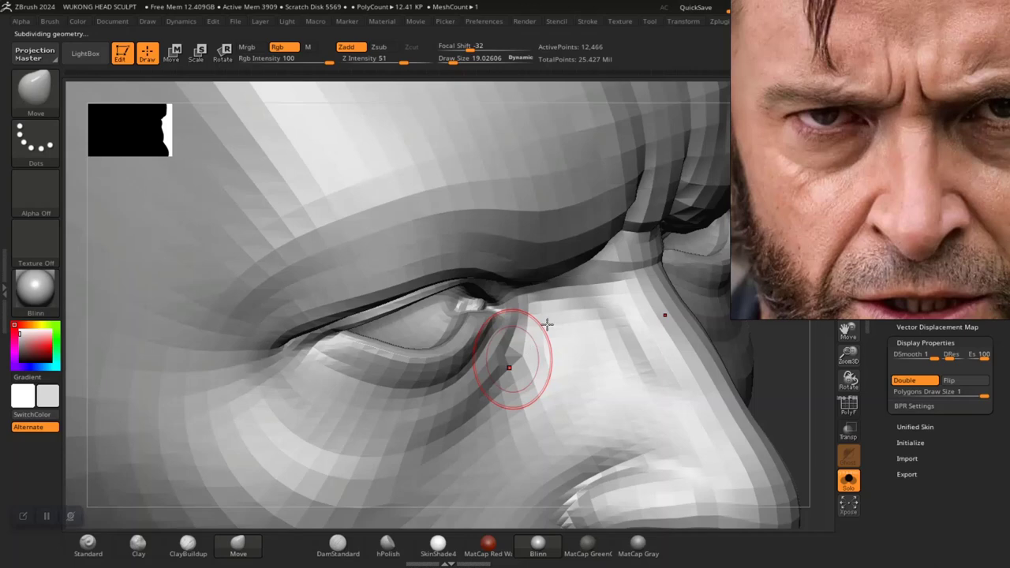
key("d")
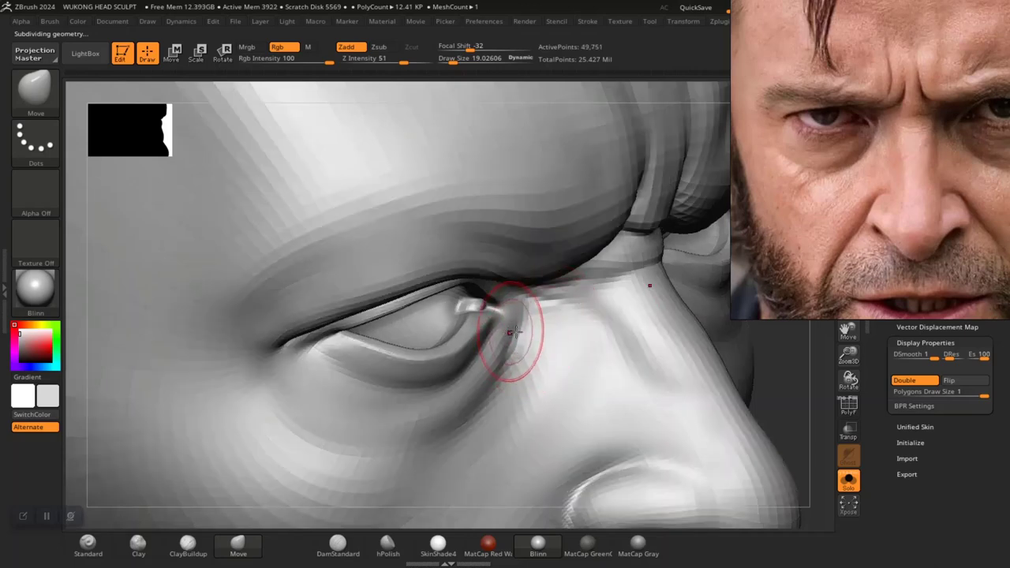
- Inspect the reshaped eye area on the whole head from the side, three-quarter and front views
key("f")
left_click_drag(712, 365, 652, 347, "shift")
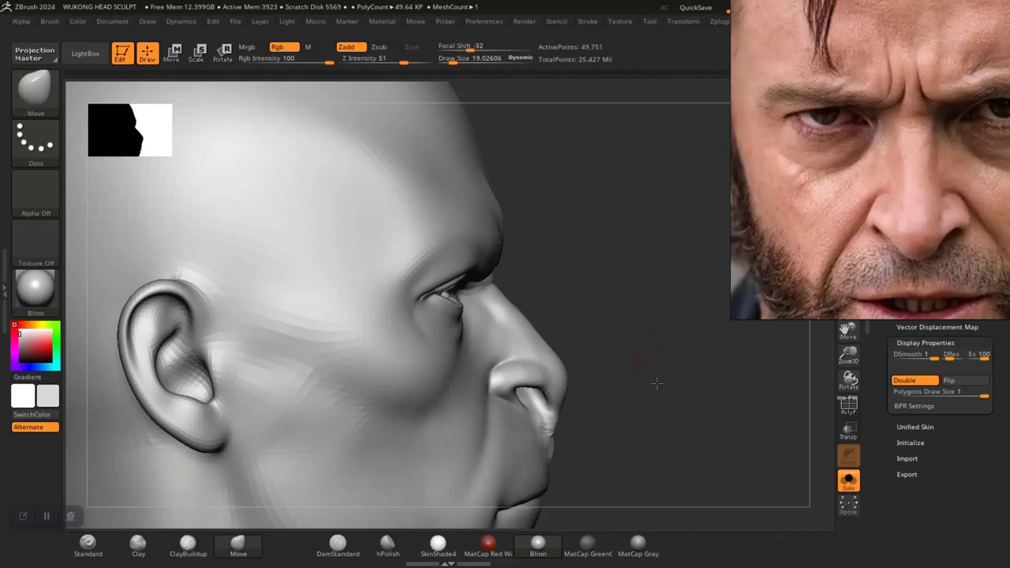
left_click_drag(656, 383, 553, 363)
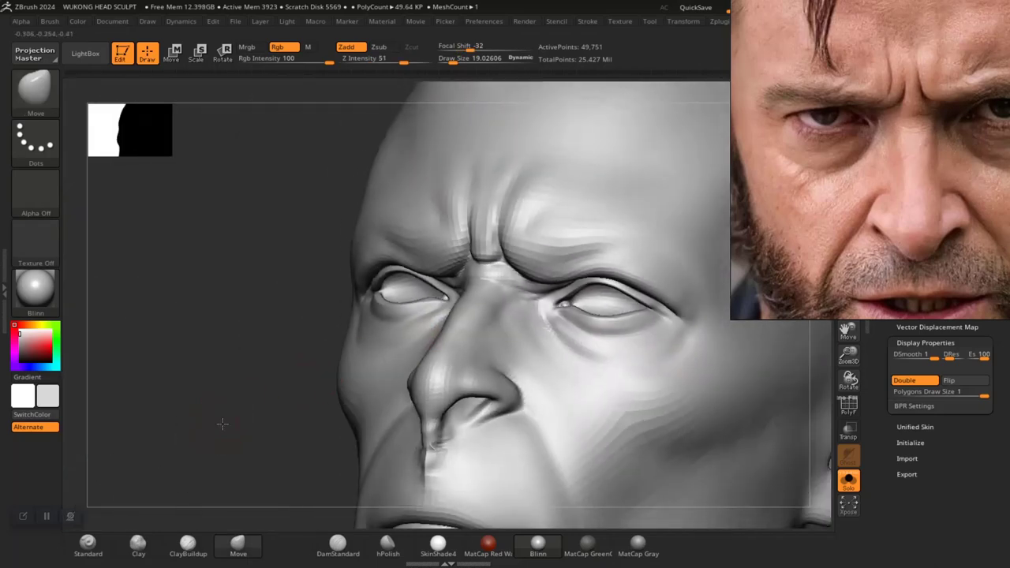
left_click_drag(222, 424, 220, 294)
left_click_drag(228, 384, 315, 385, "shift")
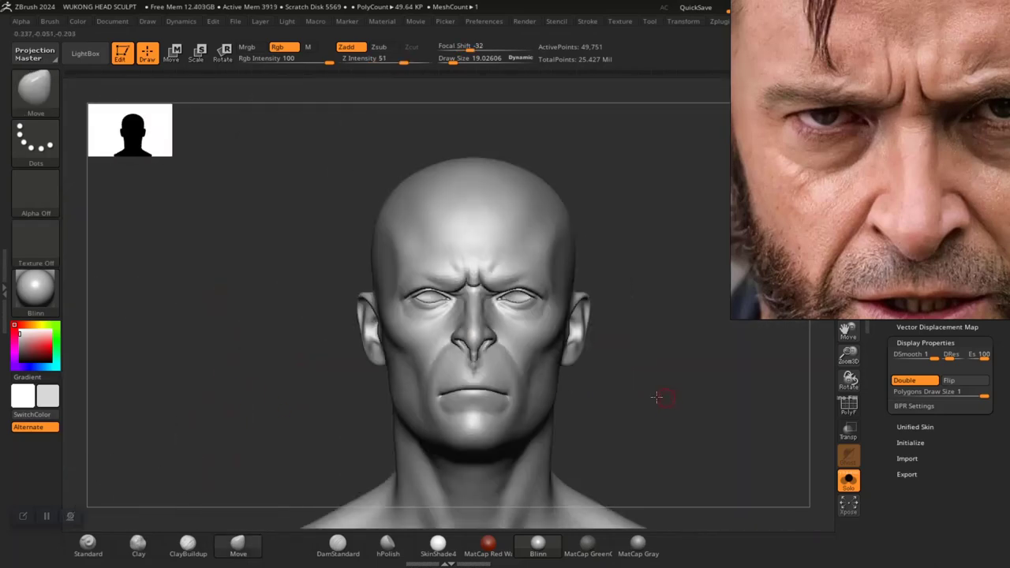
left_click_drag(656, 396, 663, 396)
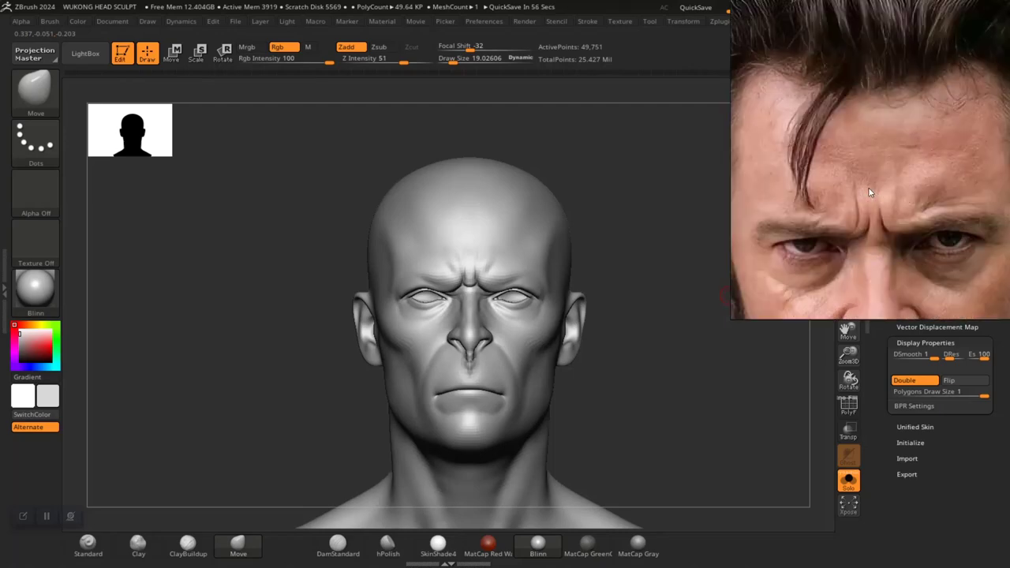
- Examine the forehead wrinkles and frown lines in the black-and-white portrait and the shouting man's reference photo
scroll(869, 188, "down", 8)
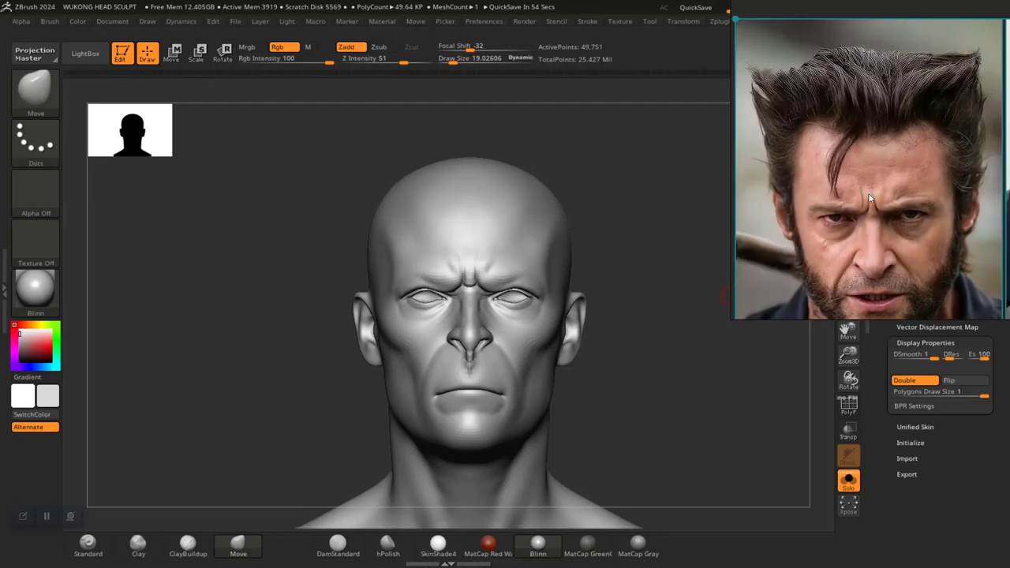
mouse_move(885, 195)
middle_mouse_down()
mouse_move(871, 179)
mouse_move(867, 187)
middle_mouse_up()
scroll(852, 291, "up", 1)
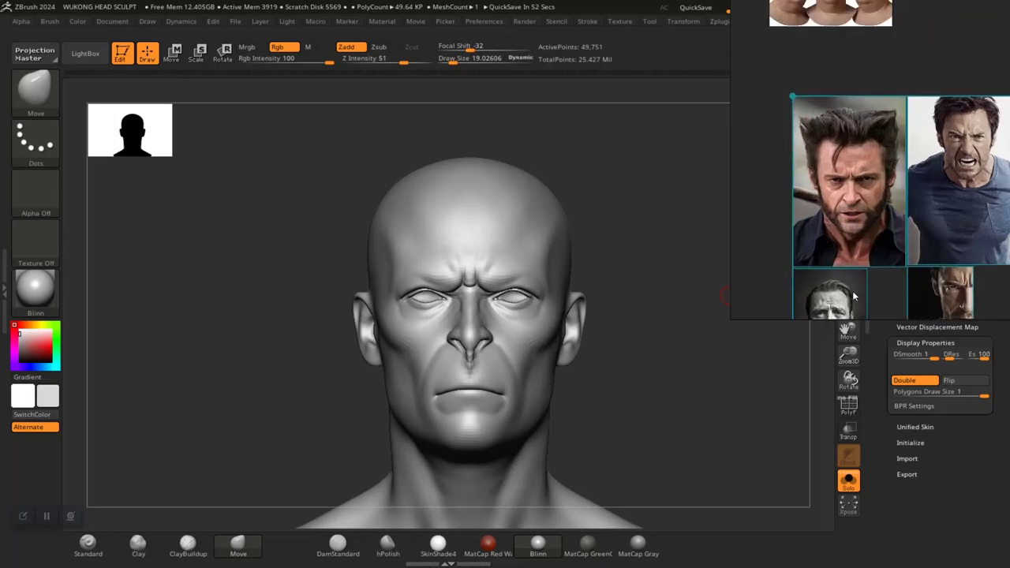
middle_click_drag(852, 290, 899, 170)
scroll(856, 219, "up", 6)
scroll(845, 191, "up", 3)
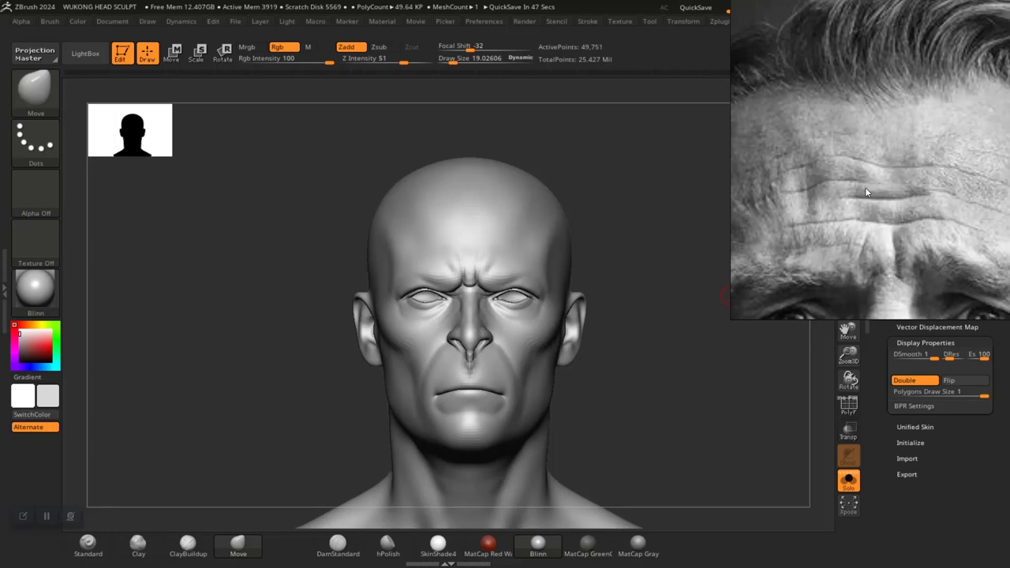
scroll(865, 192, "down", 2)
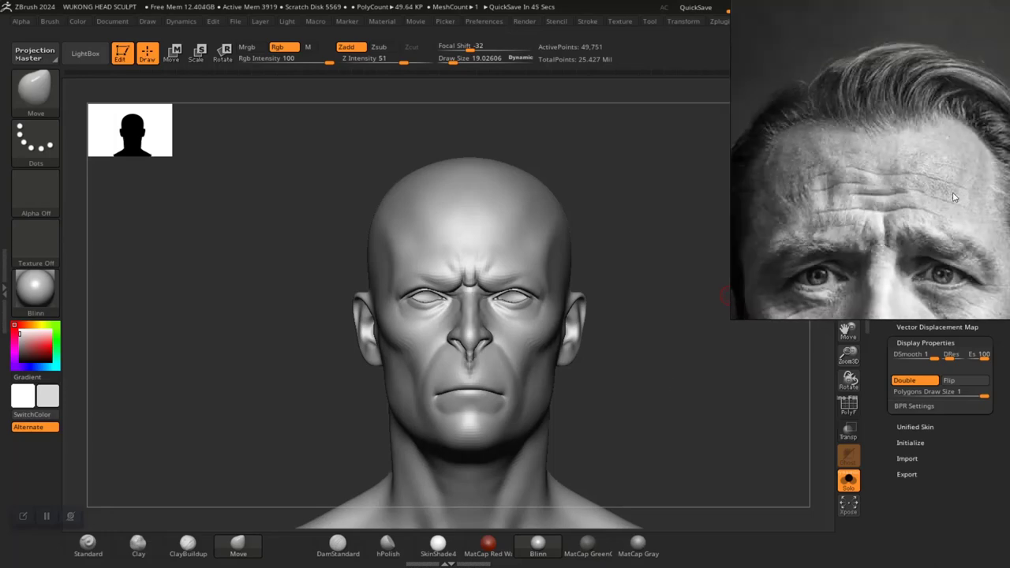
scroll(817, 186, "down", 5)
middle_click_drag(905, 125, 804, 272)
middle_click_drag(878, 99, 808, 266)
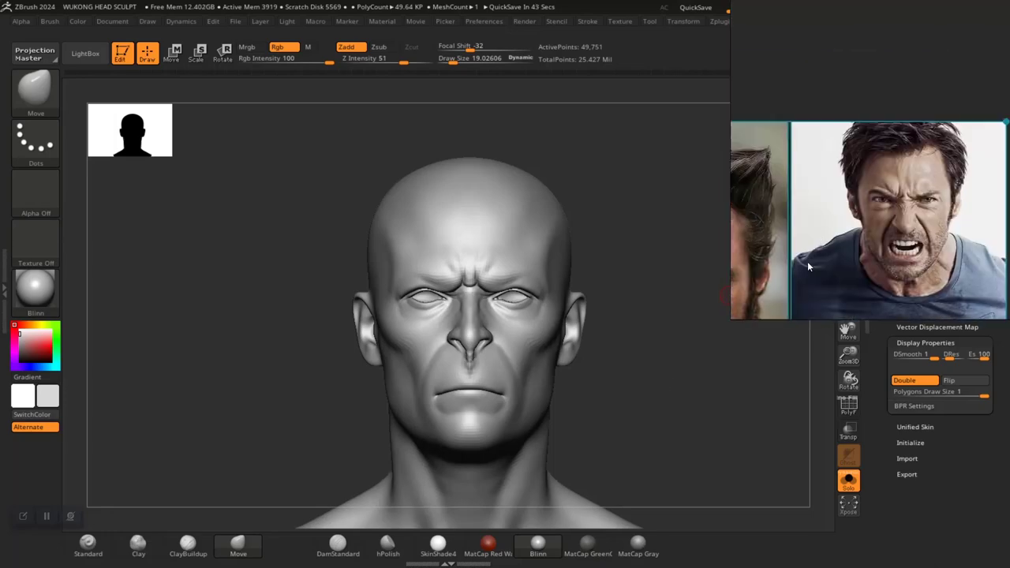
scroll(867, 199, "up", 5)
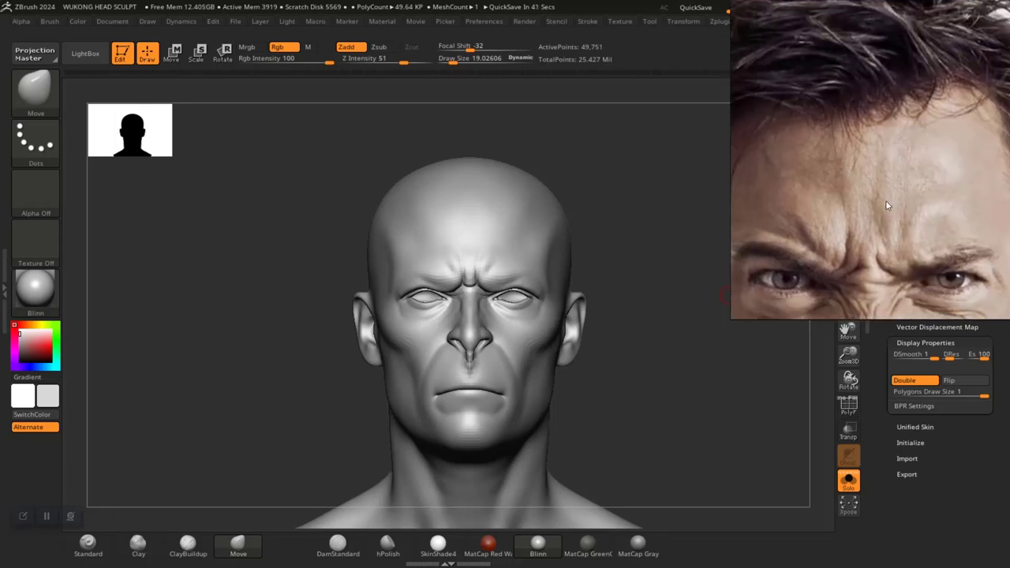
middle_click_drag(886, 205, 910, 195)
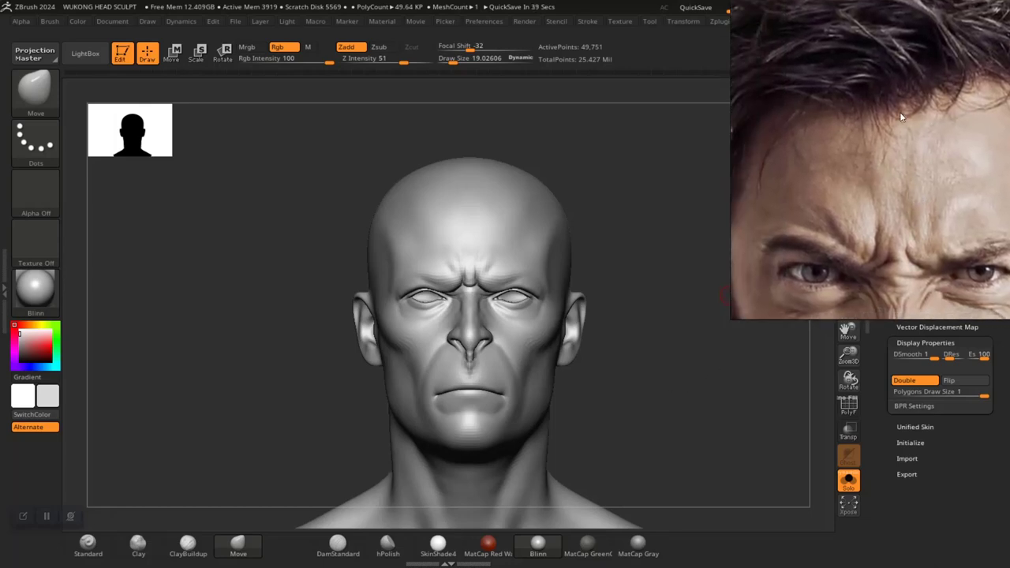
- Mark the two vertical forehead ridges rising from the brows on the reference photo with yellow arrows, and close the annotation tool
left_click(23, 516)
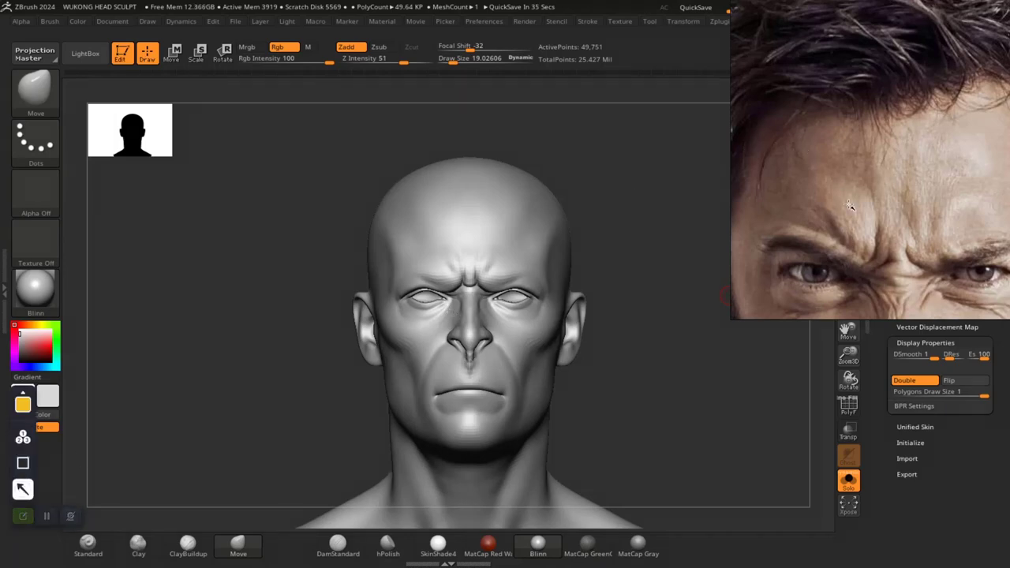
left_click_drag(885, 194, 873, 106)
left_click_drag(920, 174, 933, 99)
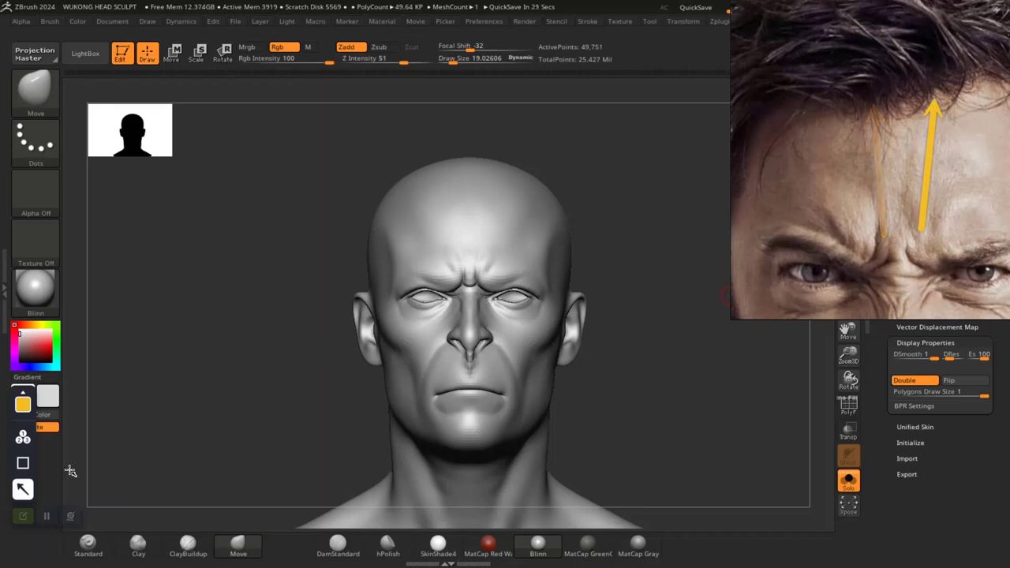
left_click(22, 490)
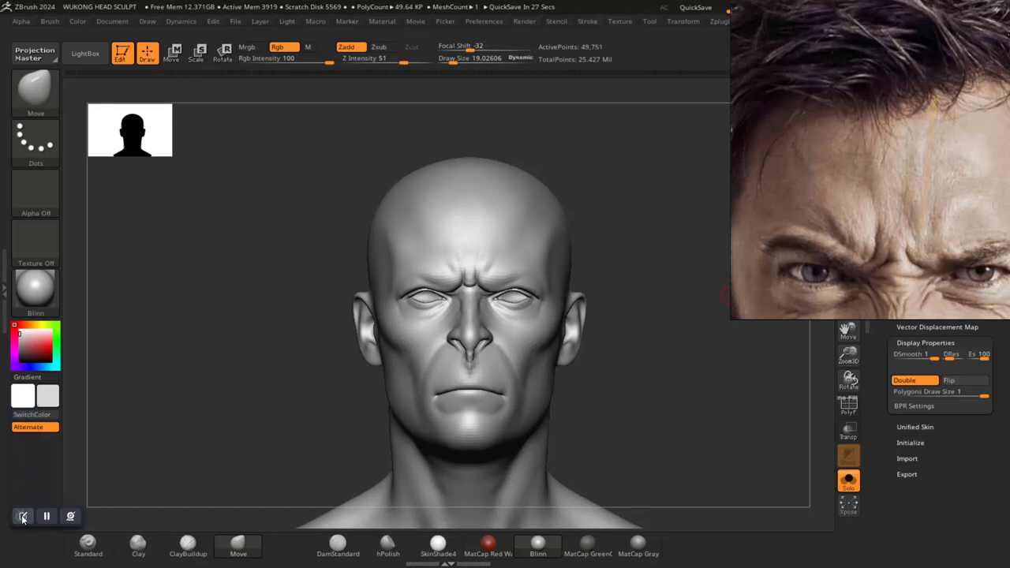
- Go one subdivision level lower and build up the lower centre of the forehead with the Standard brush at draw size about 48, intensity 15
left_click_drag(621, 271, 617, 272)
key("shift+d")
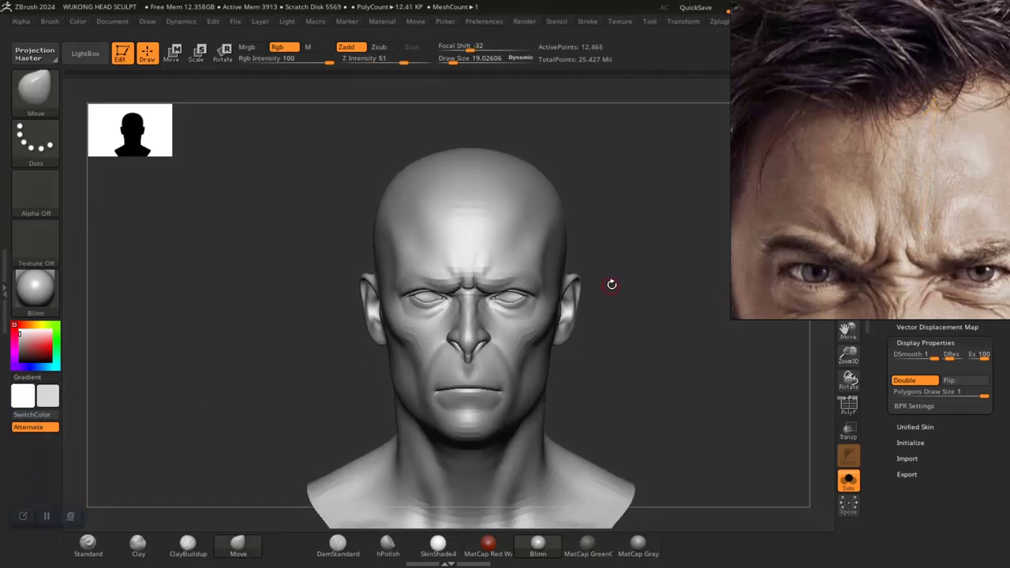
left_click_drag(637, 330, 653, 307, "alt")
left_click_drag(671, 253, 669, 282, "alt")
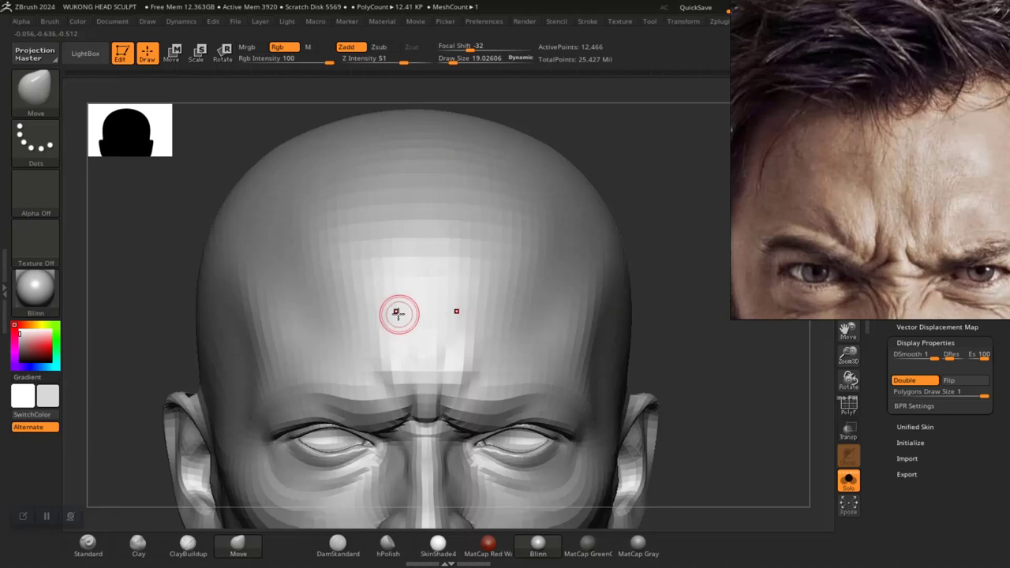
key("space")
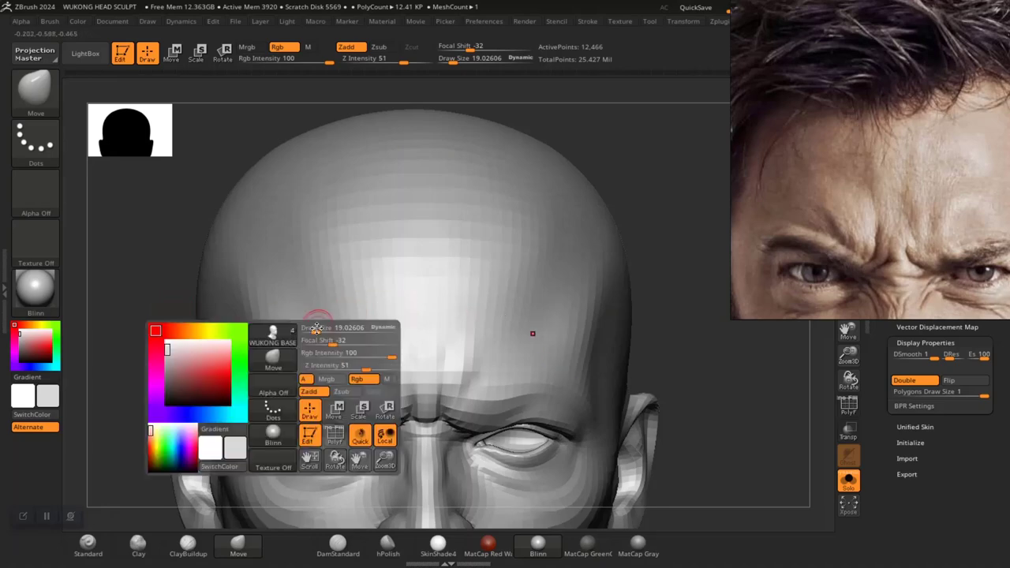
left_click_drag(316, 327, 321, 327)
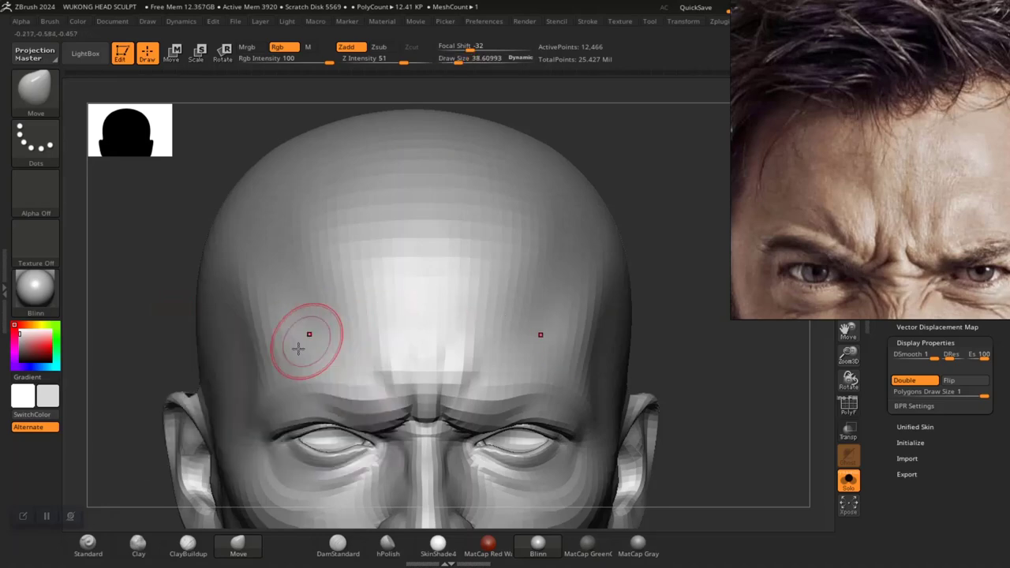
left_click(89, 543)
key("space")
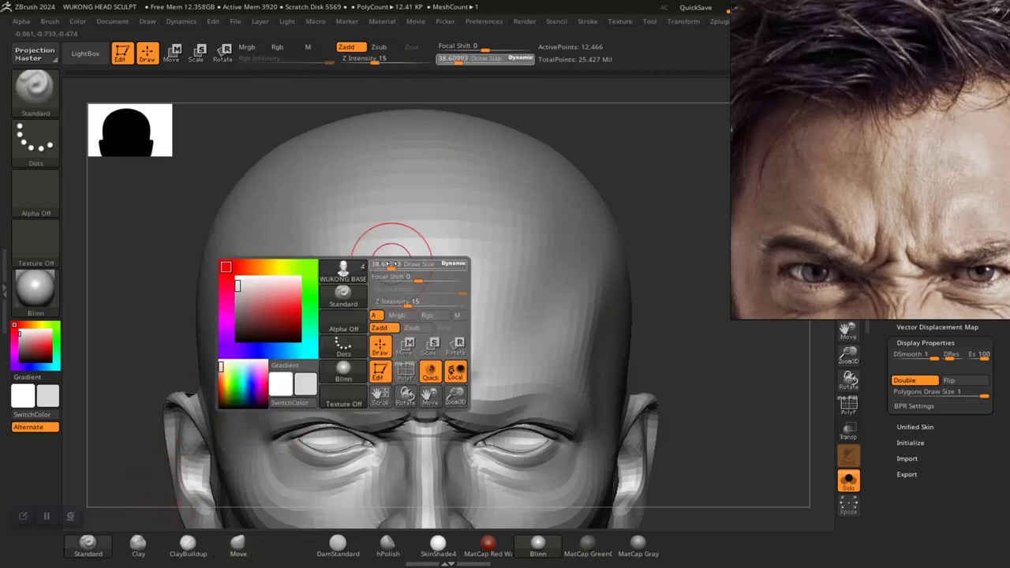
left_click_drag(389, 262, 392, 262)
left_click_drag(408, 325, 402, 320)
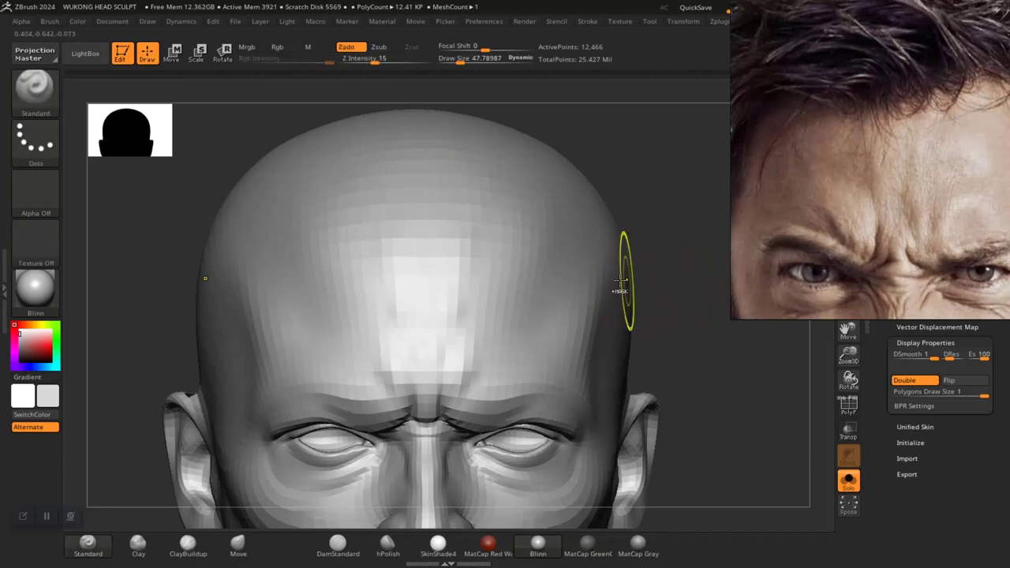
- Build up the two vertical forehead ridges rising from the inner brows with the Standard brush at draw size about 73
key("space")
left_click_drag(532, 270, 542, 270)
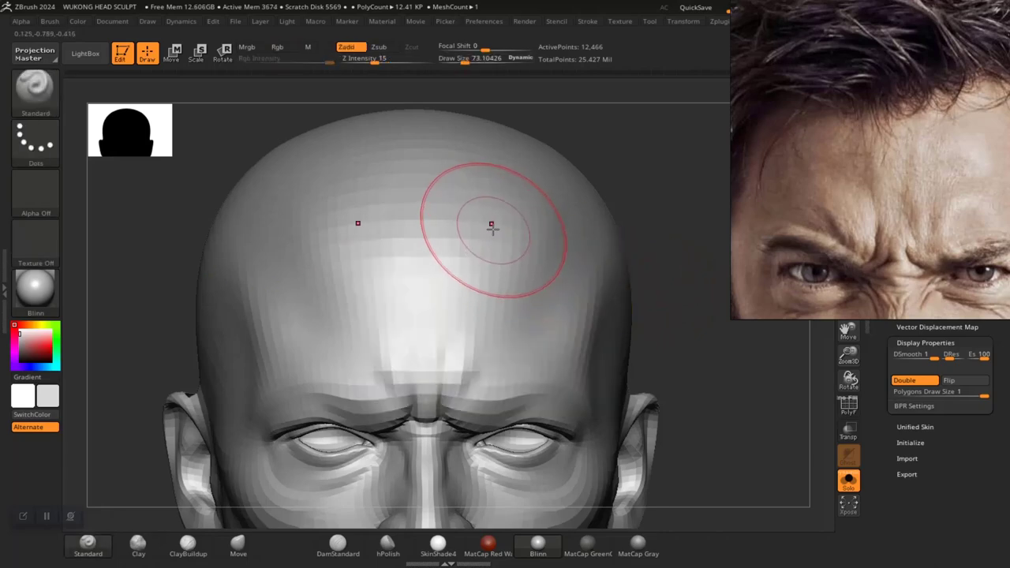
left_click_drag(486, 234, 467, 337)
mouse_move(686, 327)
left_mouse_down()
mouse_move(712, 412)
mouse_move(713, 396)
mouse_move(687, 382)
left_mouse_up()
key("ctrl")
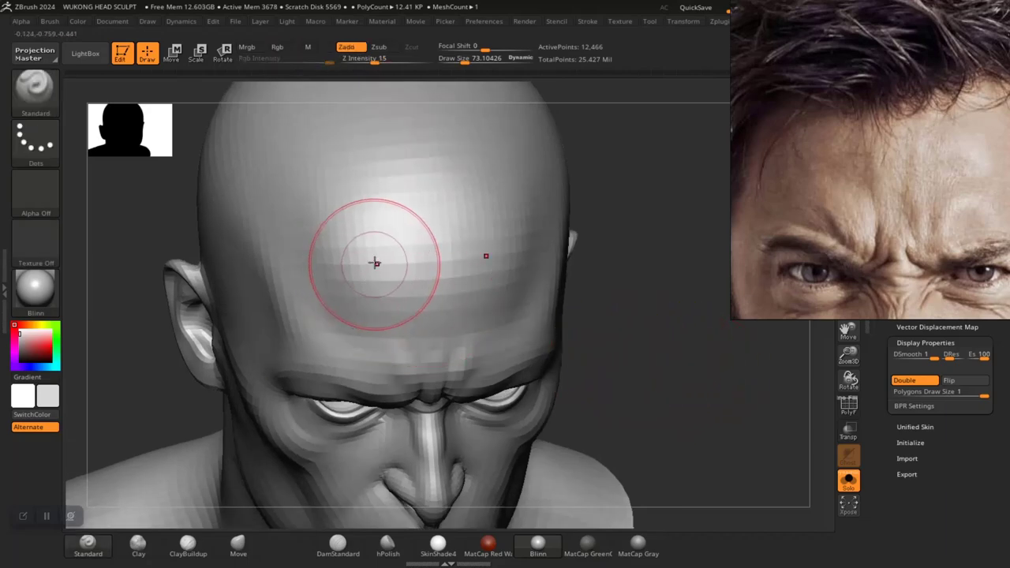
left_click_drag(370, 256, 403, 351)
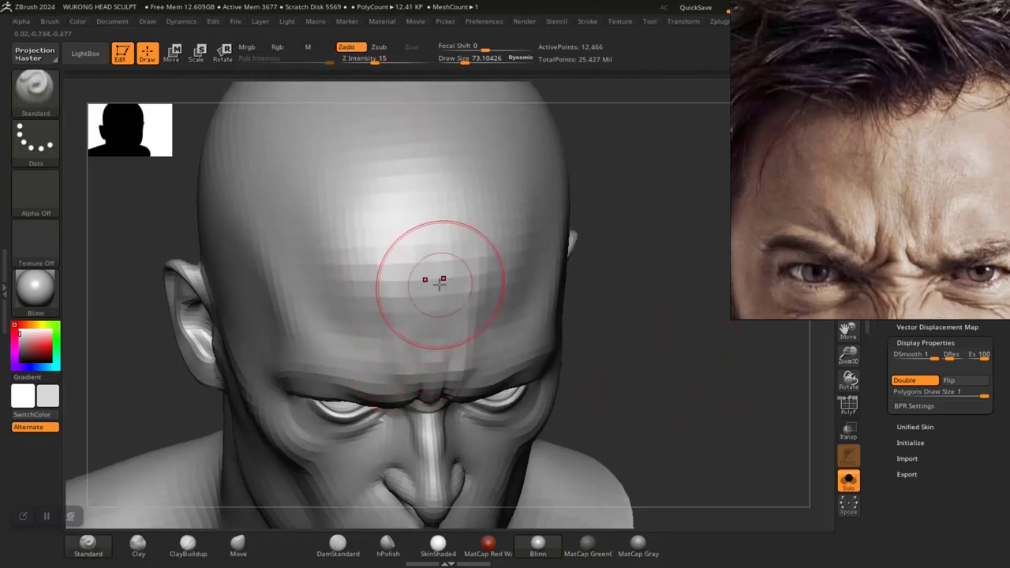
left_click_drag(385, 286, 342, 177)
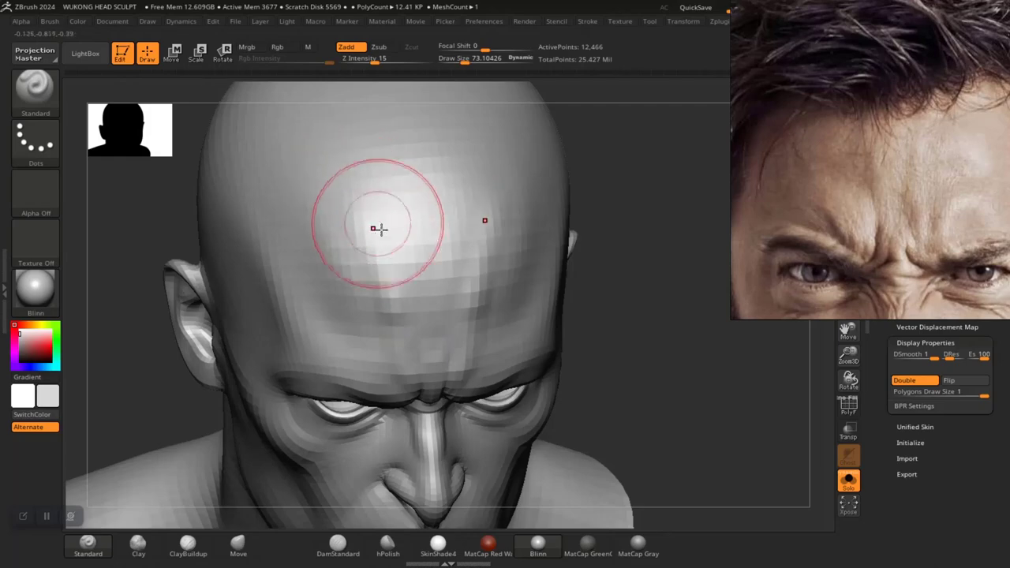
key("ctrl+z")
left_click_drag(394, 308, 351, 185)
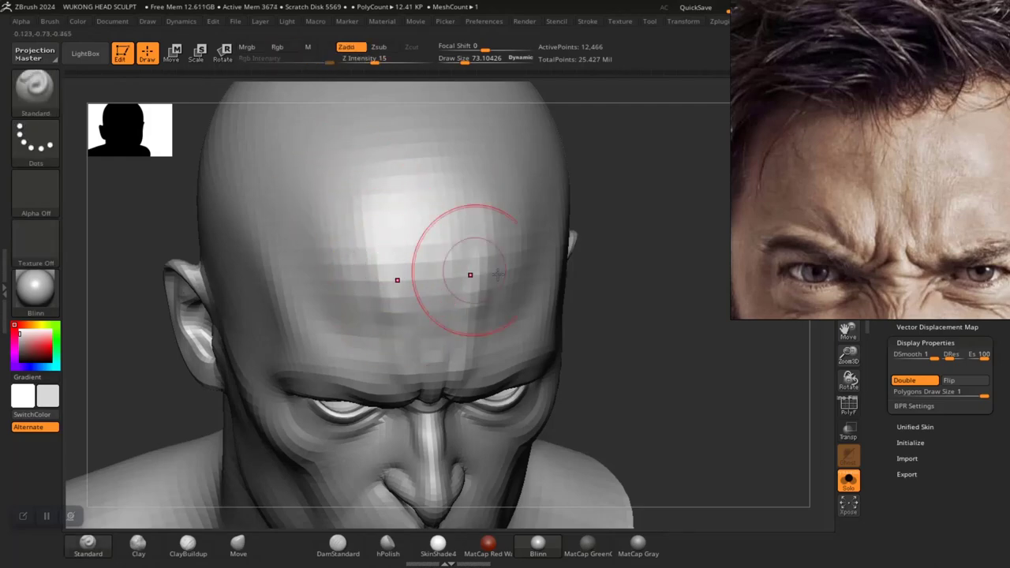
- Check the forehead volume from several angles and smooth the upper part of the ridges at draw size about 73
left_click_drag(622, 330, 613, 317)
mouse_move(652, 348)
right_mouse_down("ctrl")
mouse_move(640, 329)
mouse_move(650, 352)
right_mouse_up("ctrl")
left_click_drag(650, 352, 652, 377)
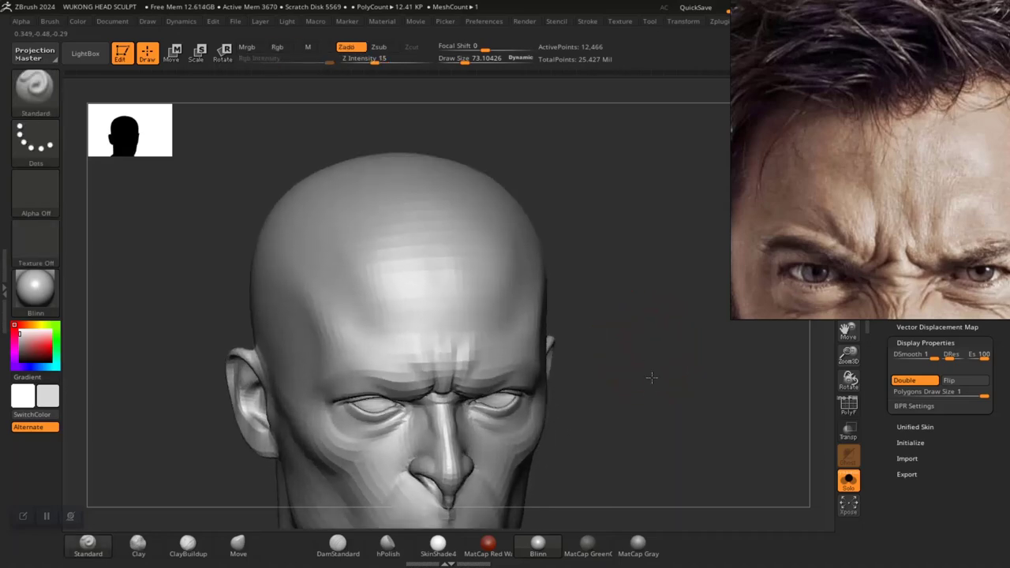
right_click_drag(652, 376, 649, 352, "ctrl")
left_click_drag(649, 352, 643, 368)
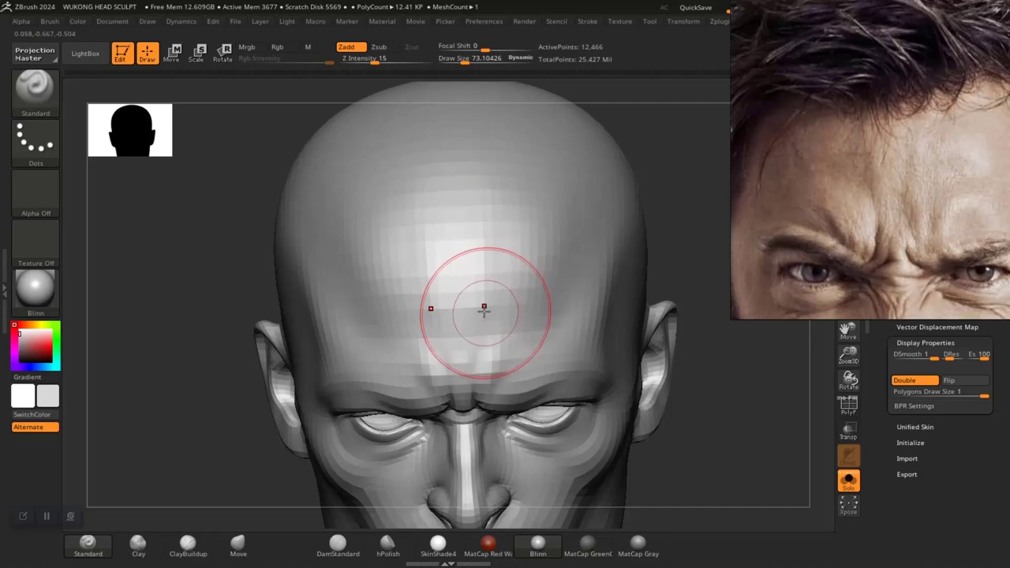
key("shift")
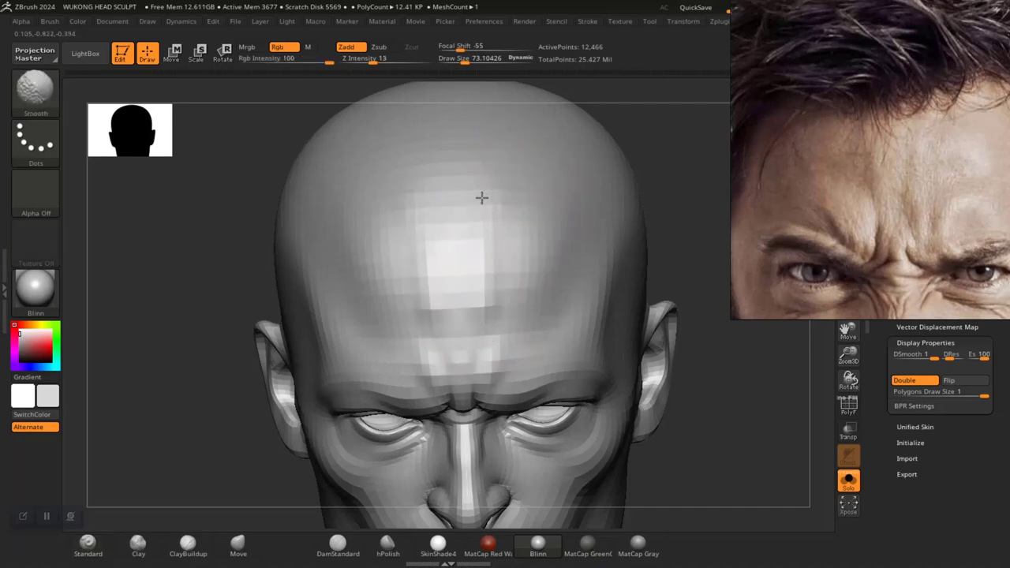
left_click_drag(481, 197, 499, 287, "shift")
- Refine the forms between the ridges above the brows with the Standard brush at draw size about 45, and smooth the transitions
key("space")
left_click_drag(540, 223, 528, 224)
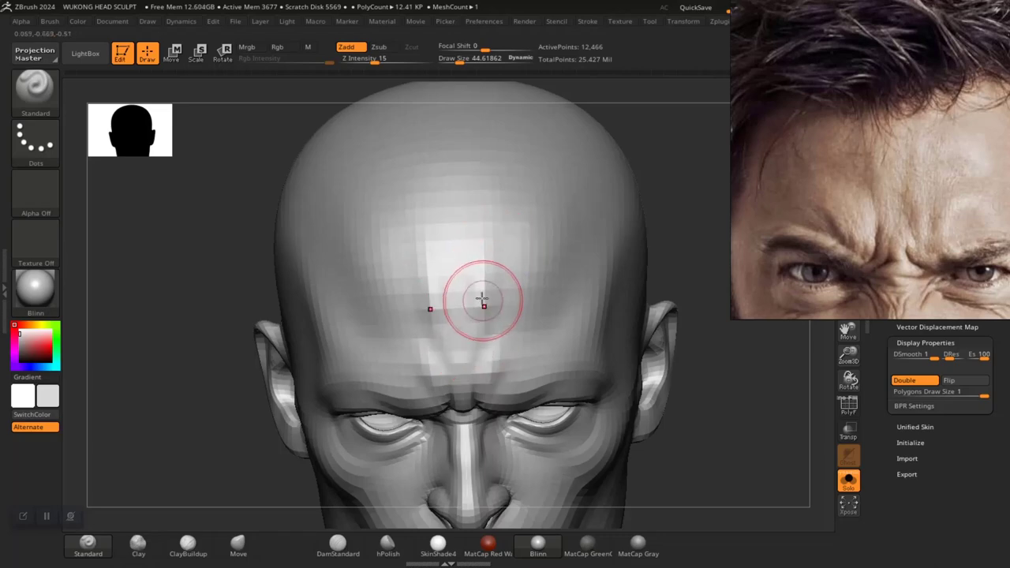
key("shift")
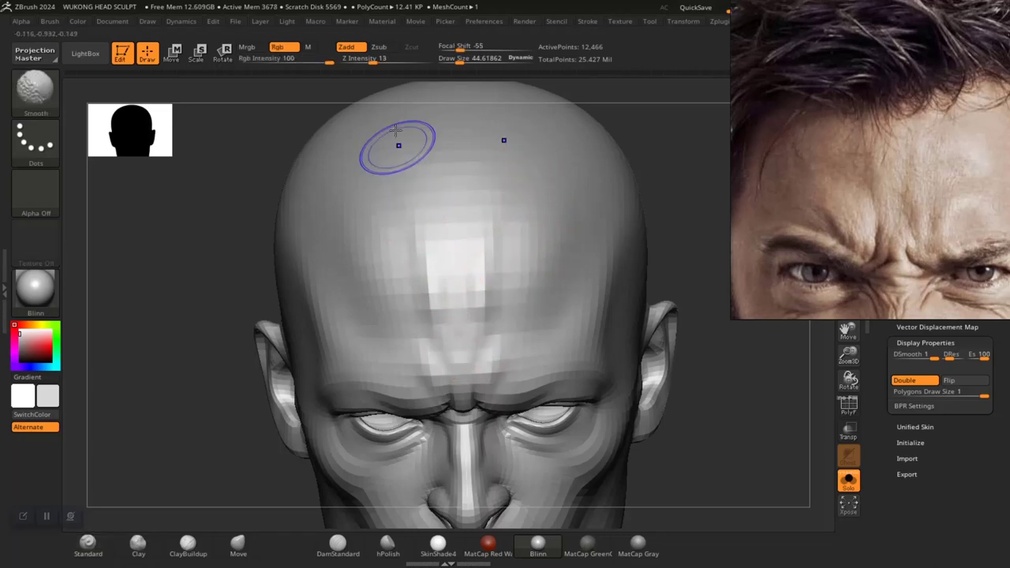
- Refine and smooth the forehead ridges from the front and side using the Standard brush at intensity 6 and draw size about 26
key("space")
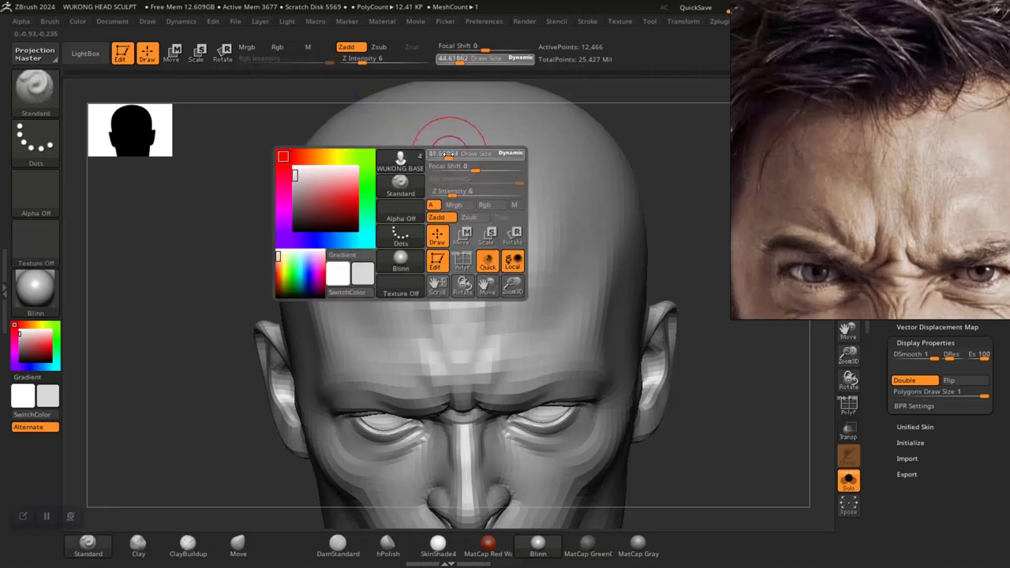
left_click_drag(237, 321, 195, 412, "alt")
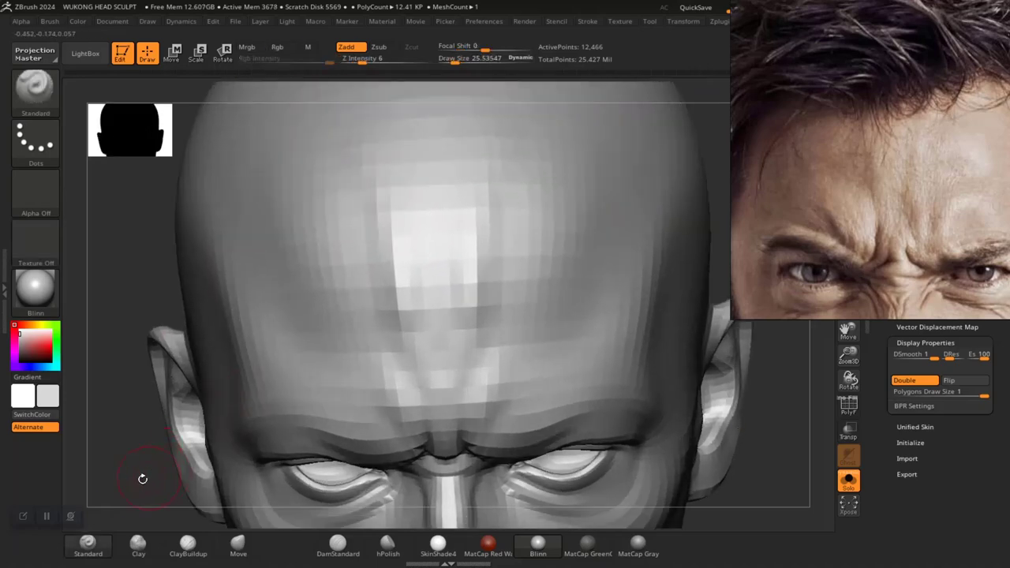
left_click_drag(131, 472, 142, 411)
left_click_drag(603, 212, 592, 292)
key("shift")
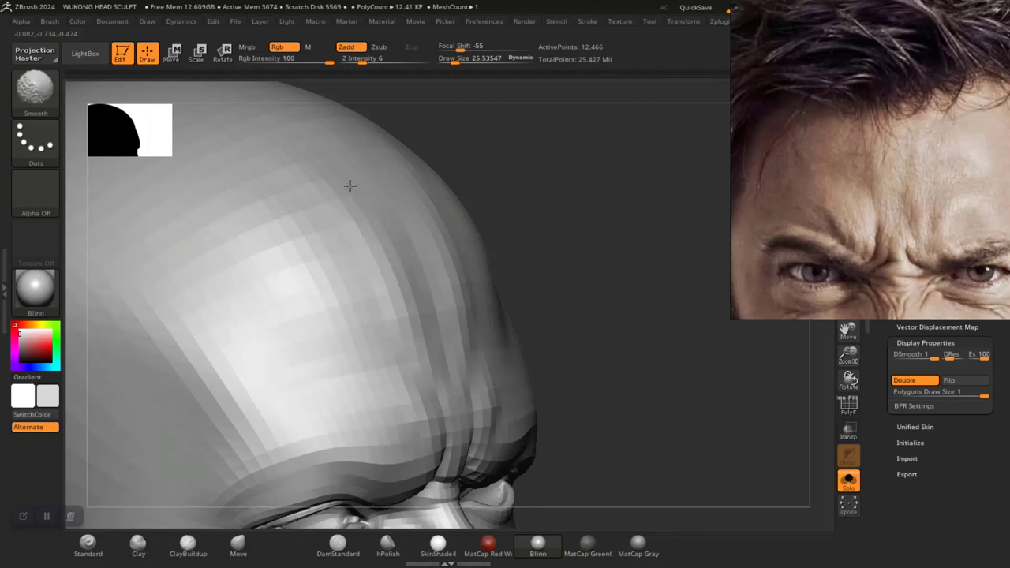
mouse_move(652, 307)
left_mouse_down("alt")
mouse_move(570, 277)
mouse_move(626, 368)
mouse_move(605, 352)
mouse_move(605, 407)
left_mouse_up("alt")
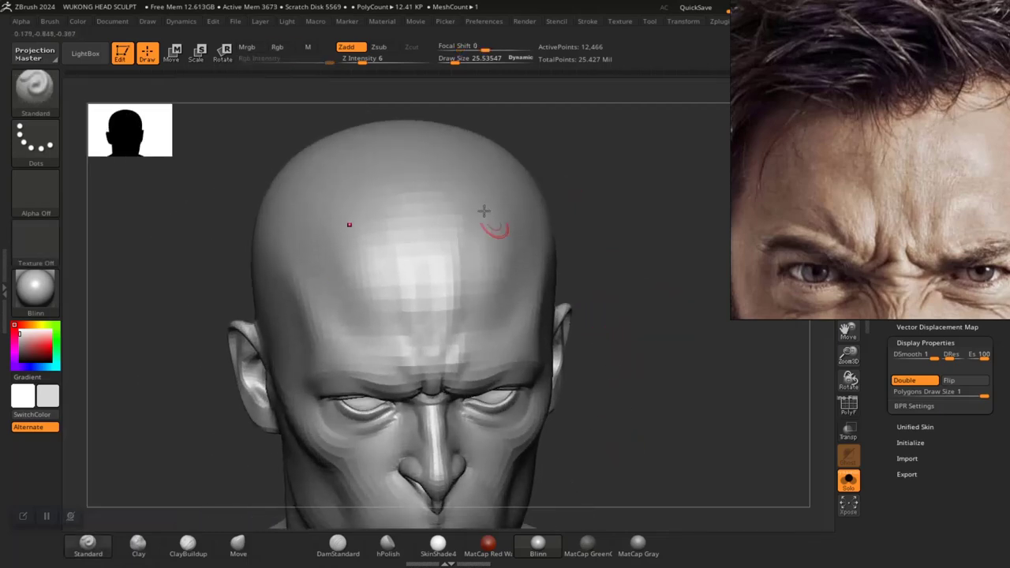
key("shift")
right_click_drag(663, 422, 706, 411)
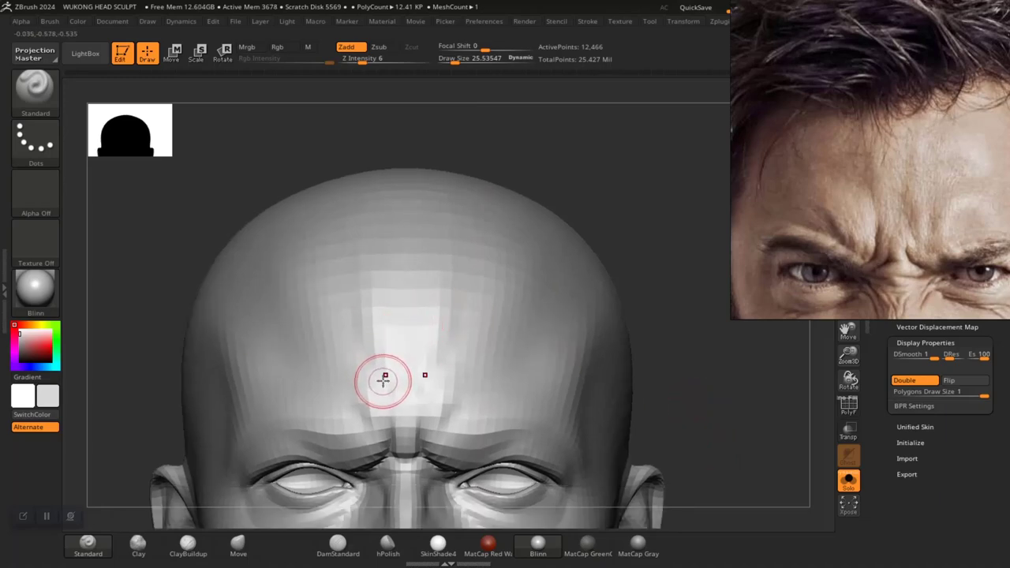
- Restore the higher subdivision level and carve vertical creases along the outer sides of the forehead ridges with DamStandard at draw size about 26, intensity 33
key("ctrl+d")
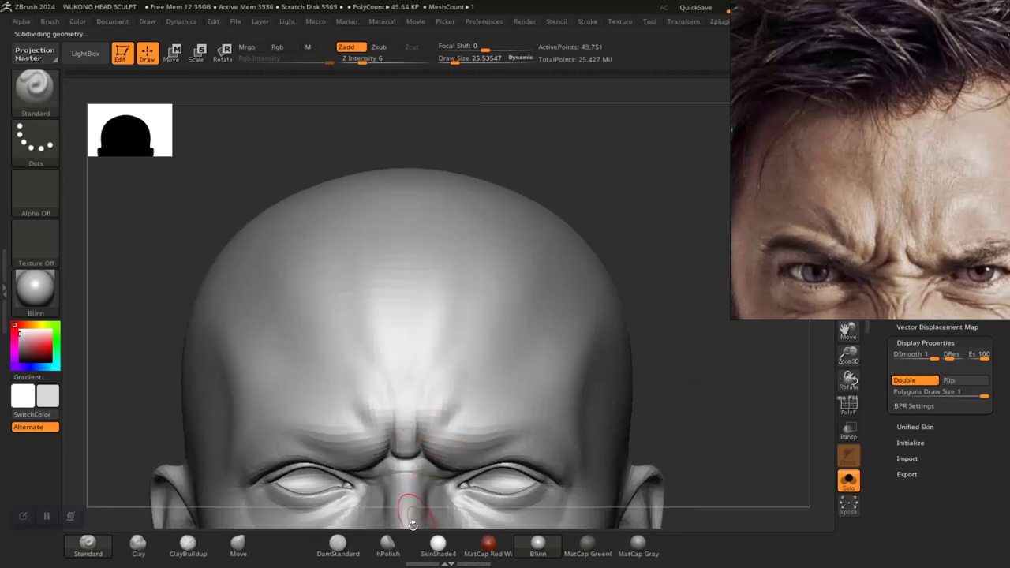
mouse_move(704, 376)
left_mouse_down()
mouse_move(688, 398)
mouse_move(658, 361)
mouse_move(672, 421)
mouse_move(670, 407)
mouse_move(688, 425)
mouse_move(655, 418)
left_mouse_up()
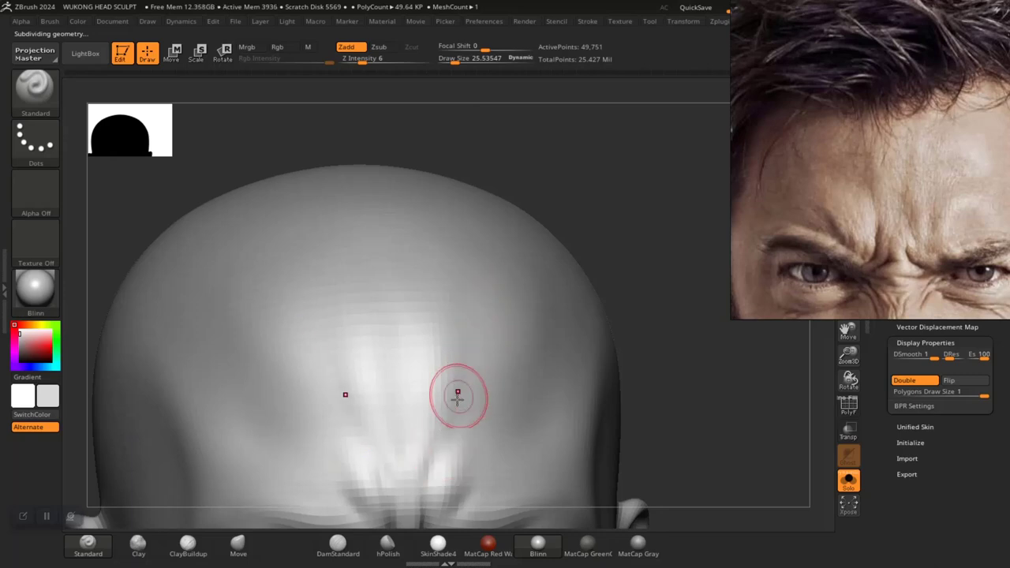
left_click(338, 545)
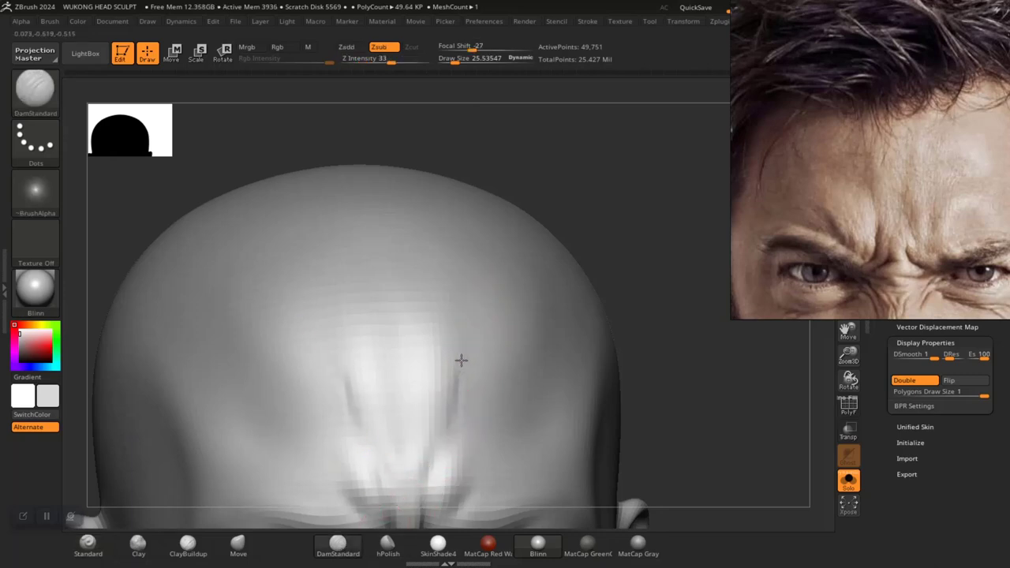
key("shift")
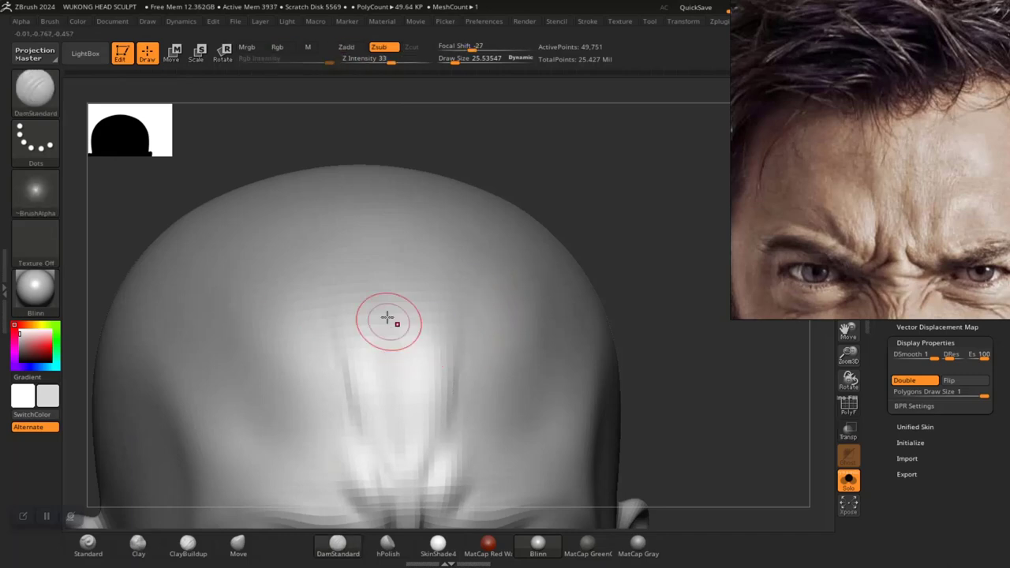
- Smooth the upper forehead where the vertical creases fade out, checking the result from different angles
left_click_drag(683, 411, 638, 412)
key("shift")
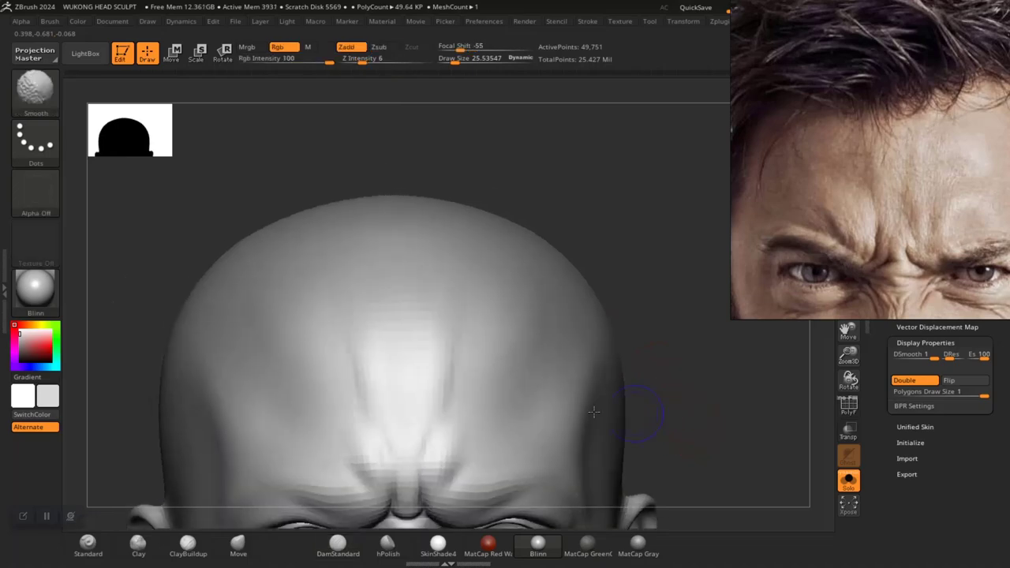
left_click_drag(706, 413, 630, 374)
left_click_drag(405, 244, 462, 298, "shift")
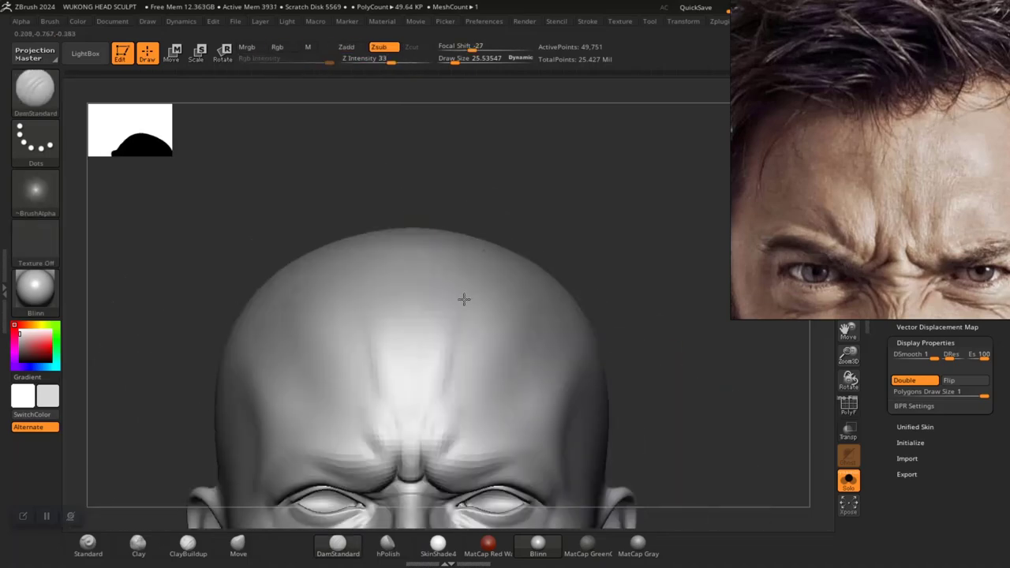
left_click_drag(692, 399, 735, 414, "alt")
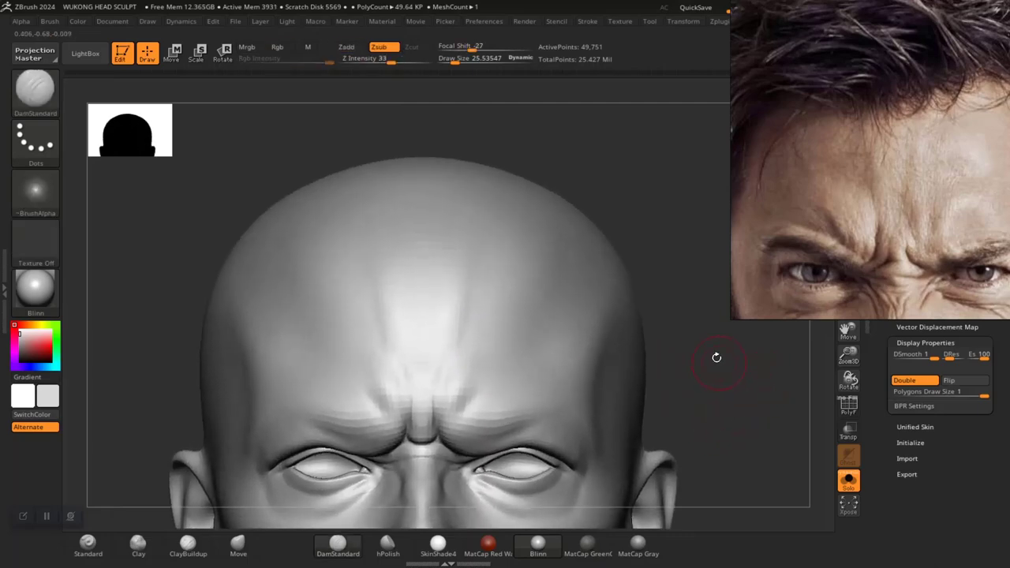
- Bring up the black-and-white portrait's forehead as reference and carve horizontal wrinkles across the central forehead with the DamStandard brush
scroll(866, 197, "down", 5)
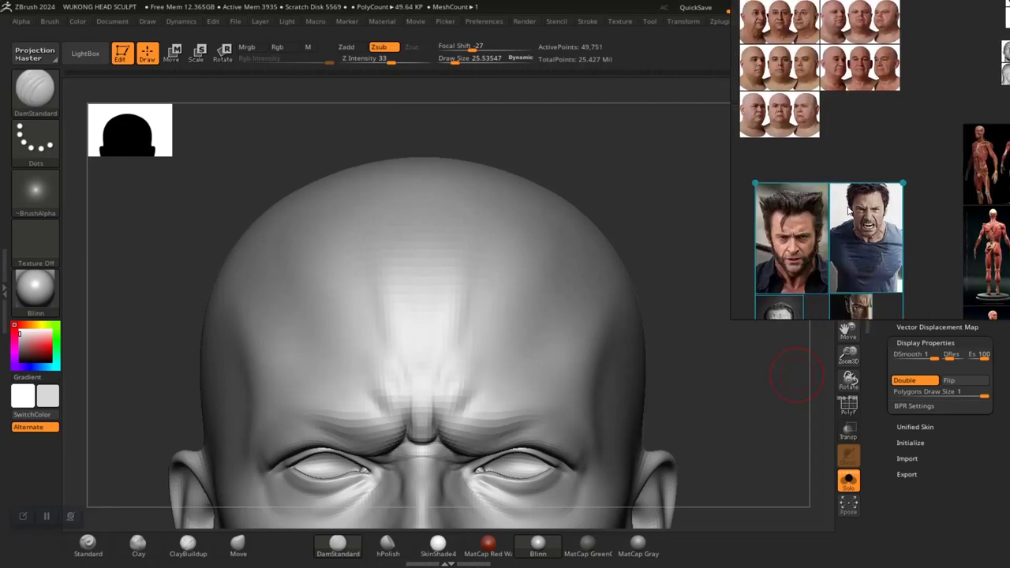
scroll(852, 197, "up", 5)
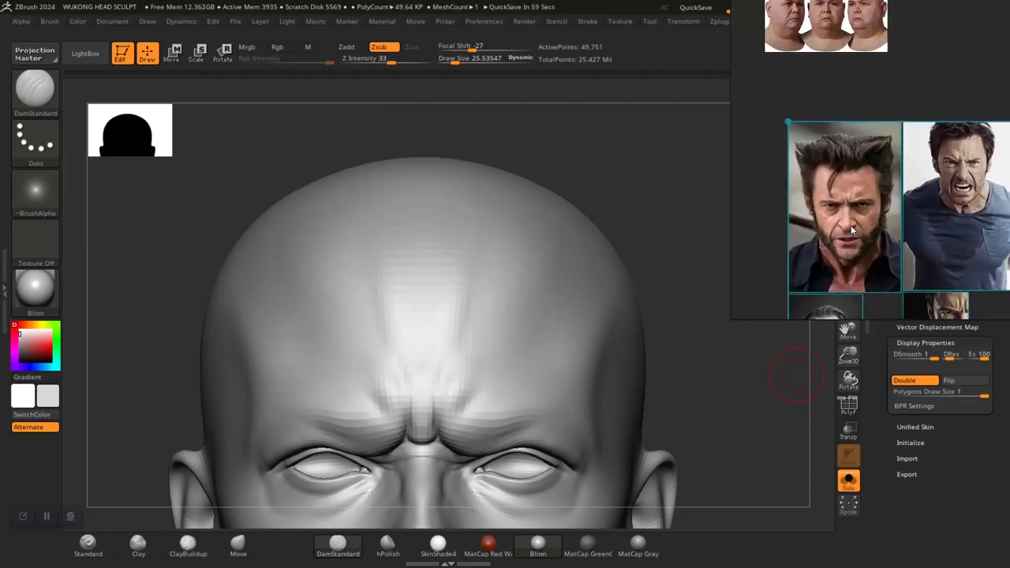
scroll(881, 162, "up", 8)
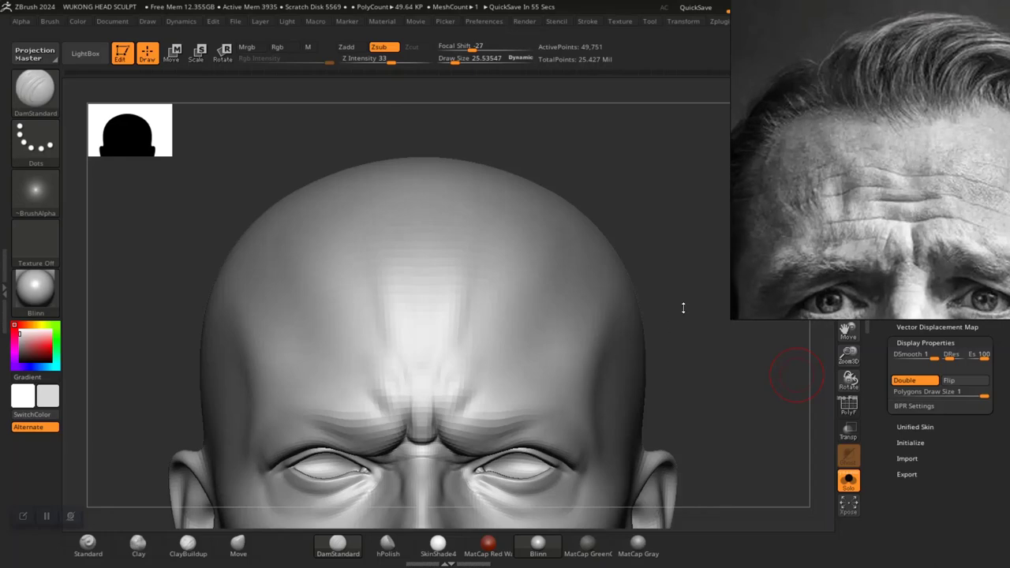
mouse_move(683, 307)
left_mouse_down()
mouse_move(626, 284)
mouse_move(665, 329)
mouse_move(537, 335)
left_mouse_up()
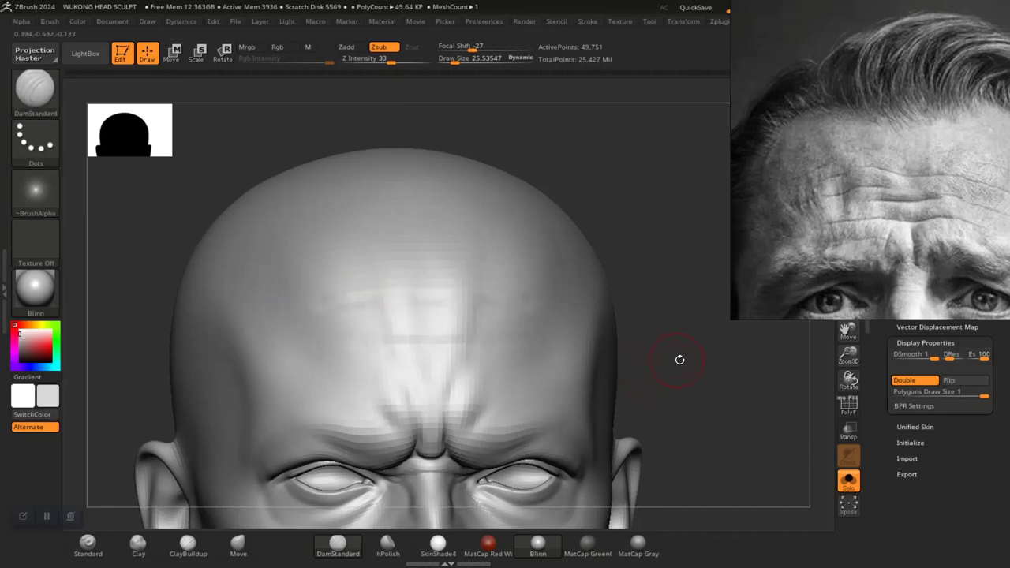
left_click_drag(669, 364, 690, 391)
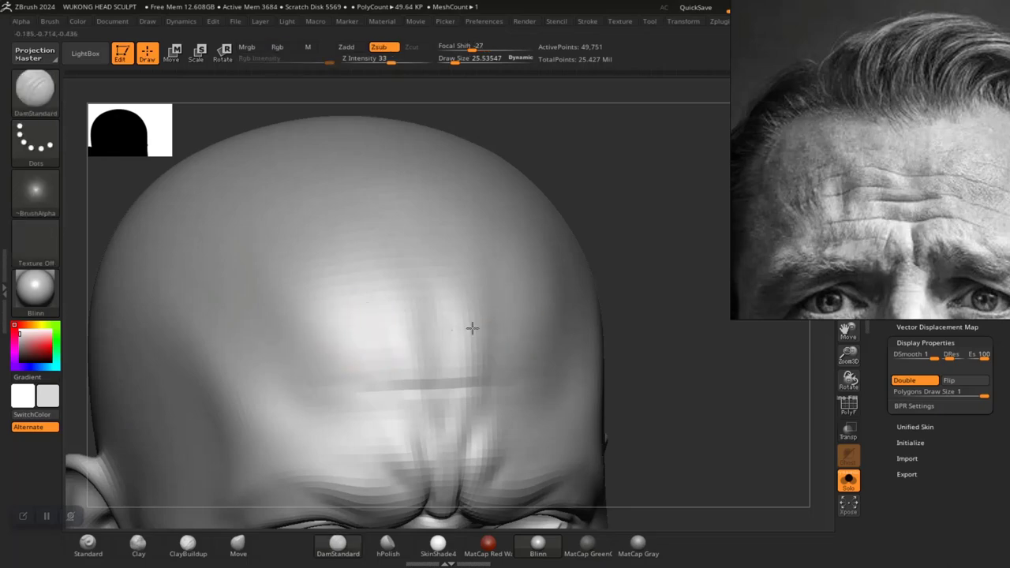
- Go one subdivision level higher and carve finer horizontal wrinkles across the mid-forehead with DamStandard at draw size about 23
mouse_move(652, 397)
left_mouse_down()
mouse_move(608, 397)
mouse_move(641, 388)
mouse_move(692, 408)
mouse_move(710, 372)
mouse_move(751, 413)
left_mouse_up()
mouse_move(780, 372)
left_mouse_down()
mouse_move(785, 406)
mouse_move(763, 419)
mouse_move(762, 434)
left_mouse_up()
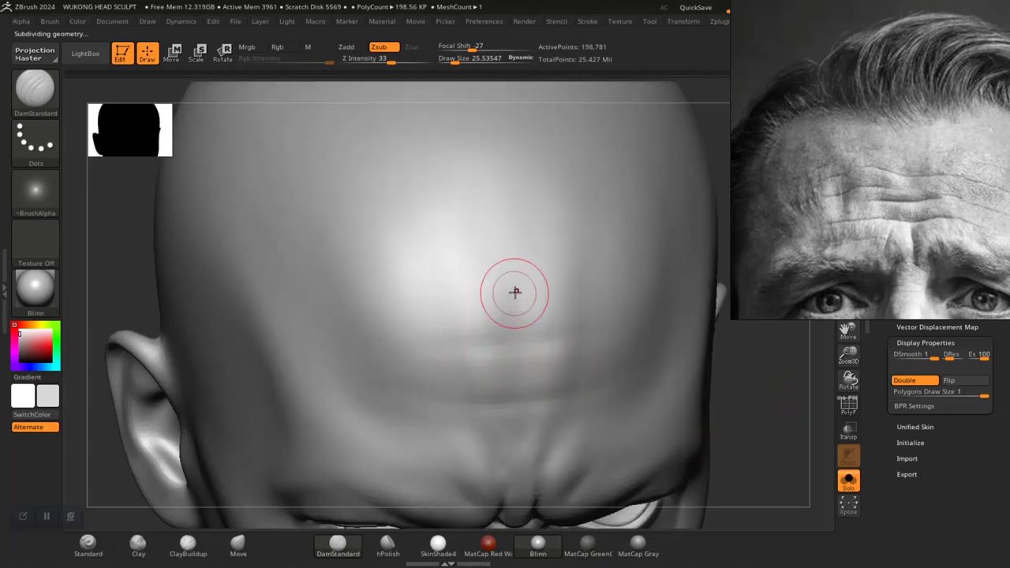
key("space")
left_click_drag(513, 291, 516, 291)
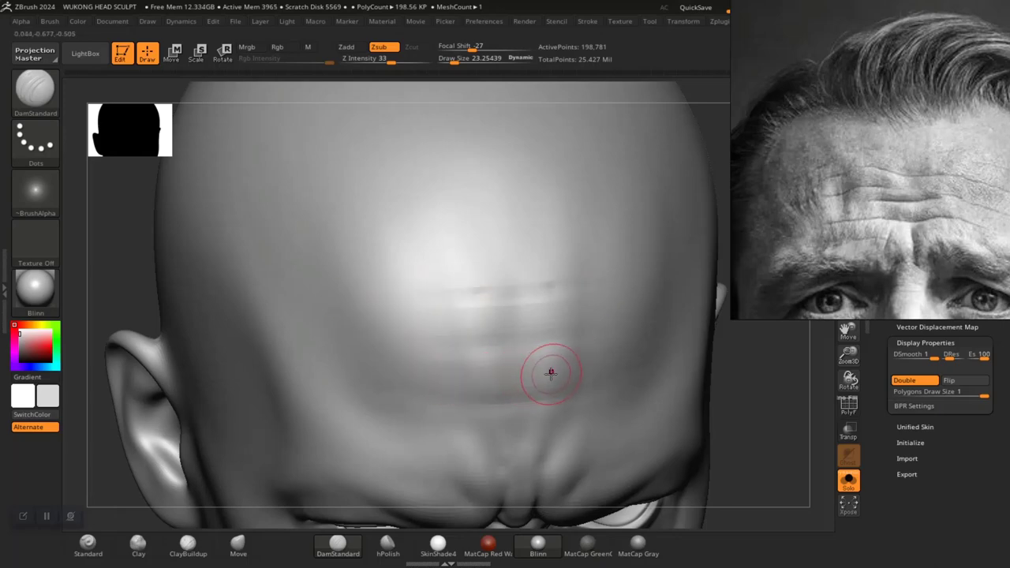
- Carve the lowest horizontal wrinkle across the forehead toward its sides with DamStandard at draw size about 23, intensity 33, and soften it
left_click_drag(474, 430, 470, 426)
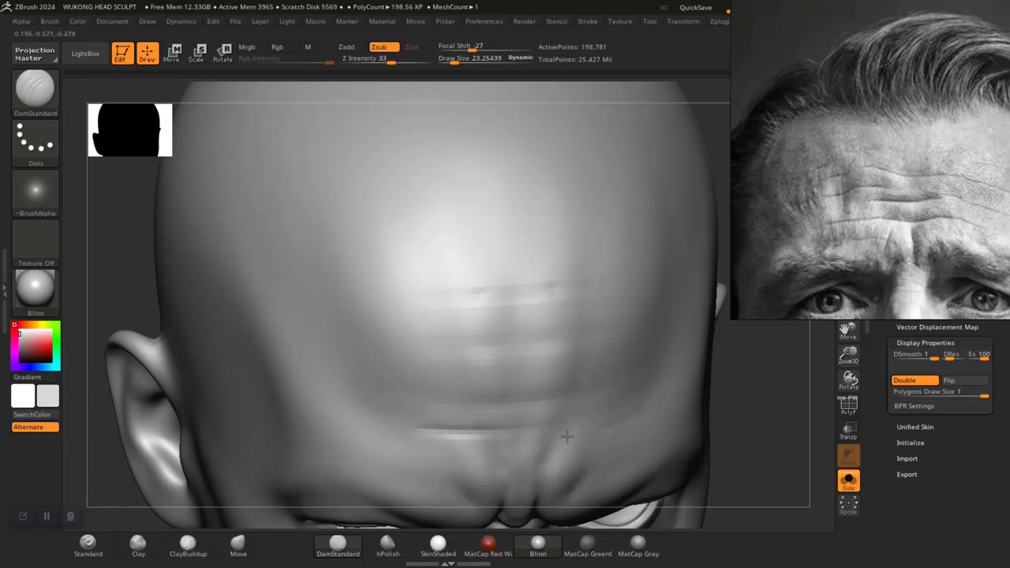
mouse_move(742, 405)
left_mouse_down()
mouse_move(741, 381)
mouse_move(706, 396)
left_mouse_up()
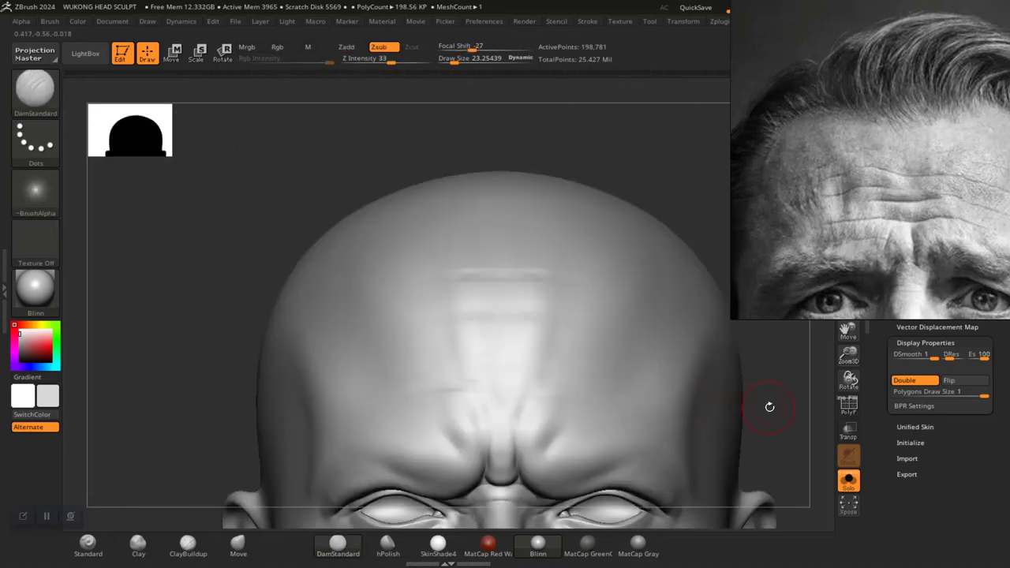
mouse_move(769, 407)
left_mouse_down()
mouse_move(744, 395)
mouse_move(689, 431)
mouse_move(668, 399)
left_mouse_up()
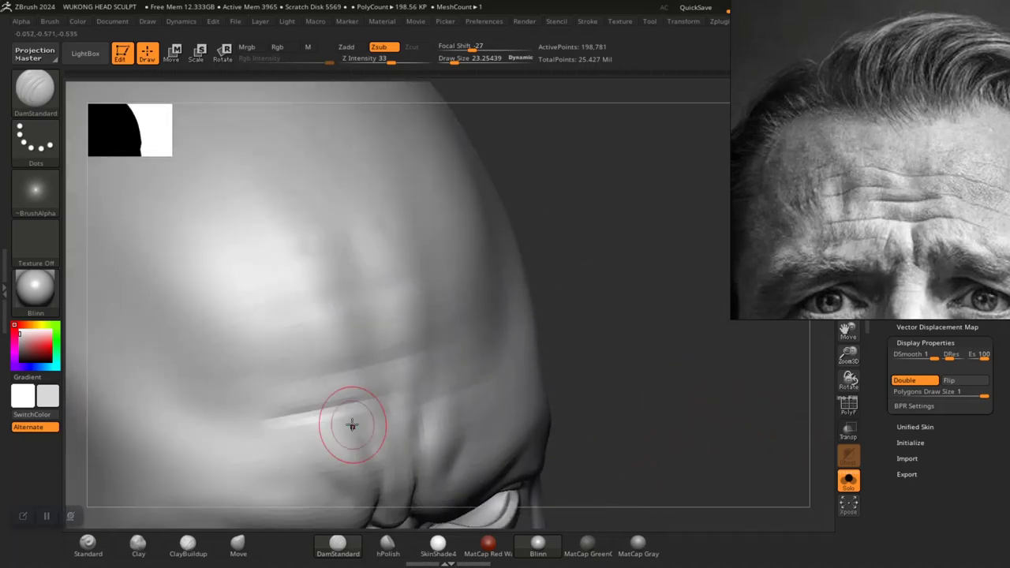
mouse_move(292, 417)
left_mouse_down()
mouse_move(277, 414)
mouse_move(291, 420)
left_mouse_up()
key("shift")
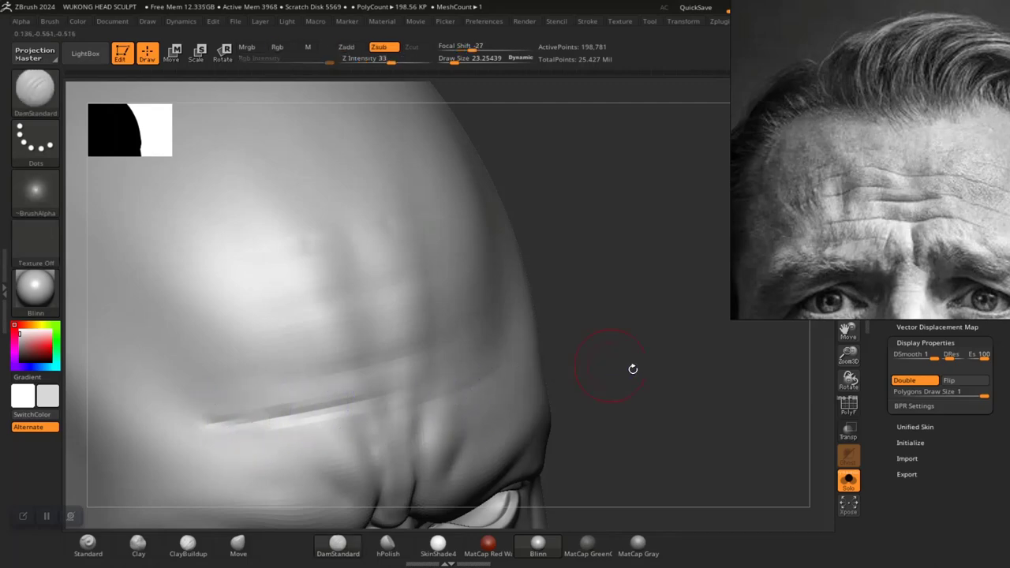
mouse_move(632, 369)
left_mouse_down("alt")
mouse_move(652, 374)
mouse_move(421, 298)
left_mouse_up("alt")
key("shift")
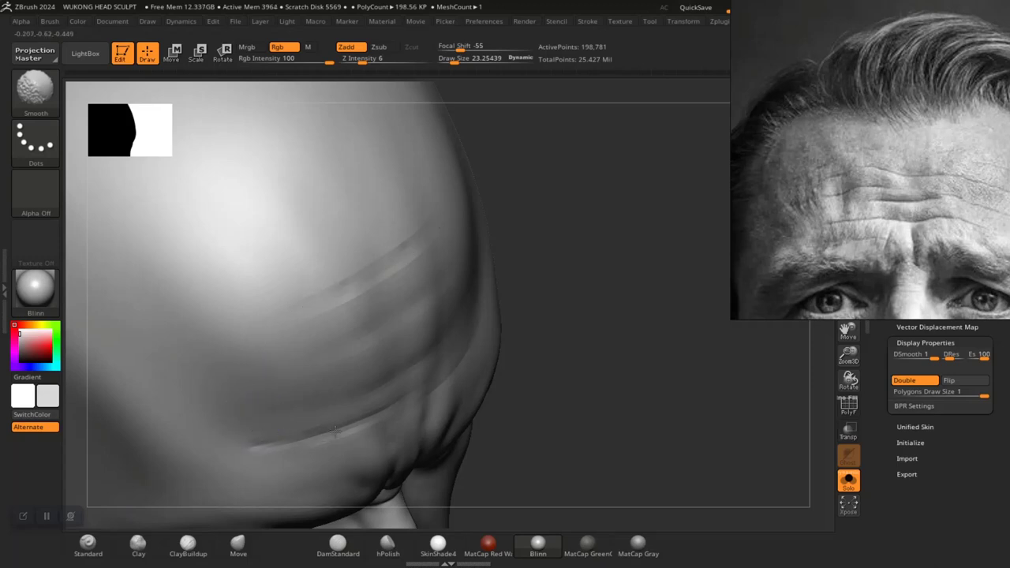
- Smooth the outer ends of the lowest forehead wrinkle so they blend into the skin above the brows
mouse_move(592, 348)
left_mouse_down()
mouse_move(577, 325)
mouse_move(556, 330)
left_mouse_up()
mouse_move(679, 405)
left_mouse_down("alt")
mouse_move(634, 338)
mouse_move(632, 388)
mouse_move(621, 334)
mouse_move(665, 469)
mouse_move(662, 435)
mouse_move(675, 445)
left_mouse_up("alt")
right_click_drag(675, 445, 691, 411)
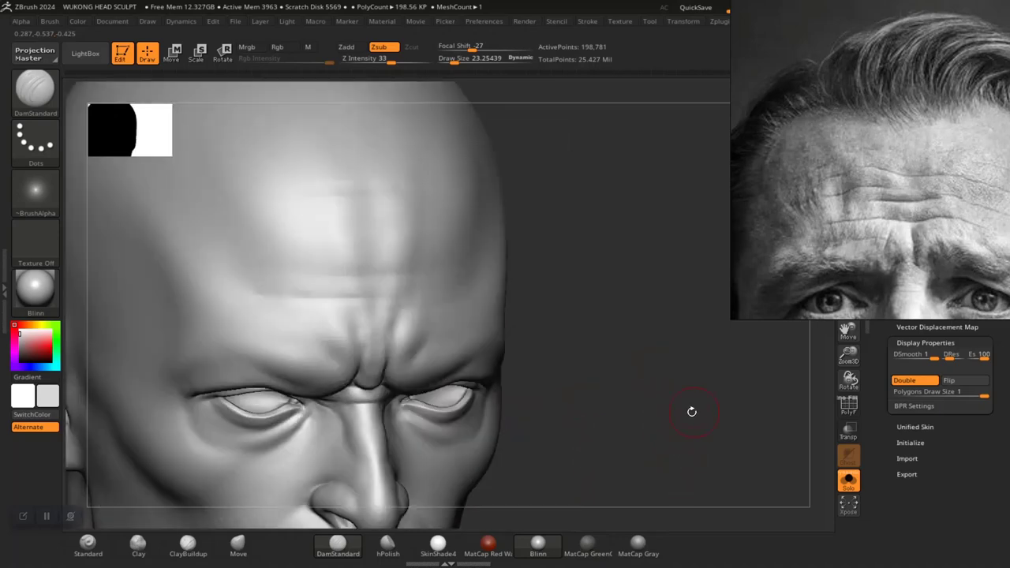
key("shift")
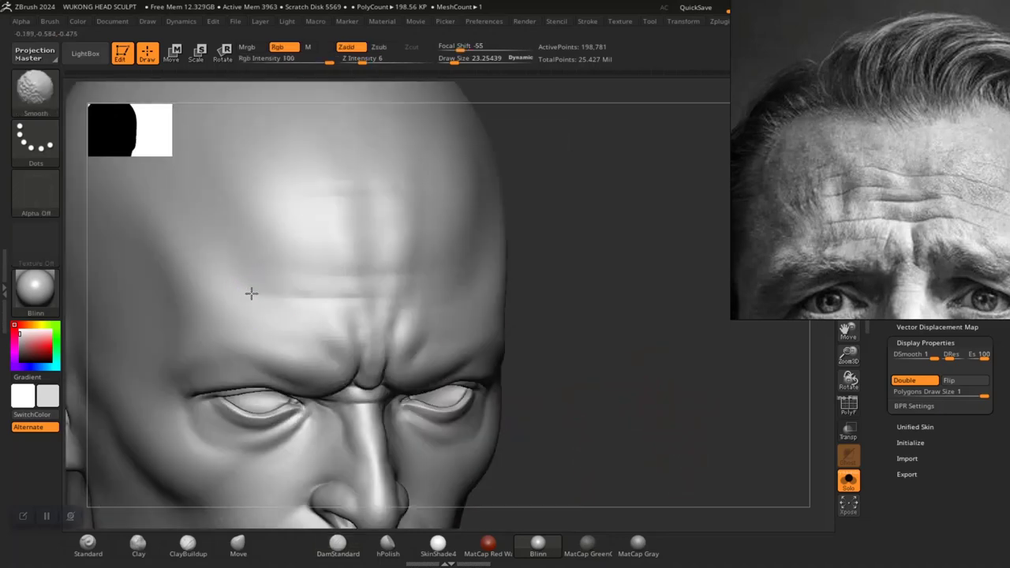
left_click_drag(246, 301, 344, 306, "shift")
left_click_drag(465, 310, 456, 302, "shift")
left_click_drag(612, 365, 597, 374, "shift")
- Drop the head two subdivision levels and bring the whole face into a straight front view
right_click_drag(597, 374, 544, 345, "ctrl")
mouse_move(608, 390)
right_mouse_down("alt")
mouse_move(592, 341)
mouse_move(584, 341)
mouse_move(612, 407)
mouse_move(602, 376)
mouse_move(620, 403)
mouse_move(620, 361)
mouse_move(627, 377)
mouse_move(613, 360)
mouse_move(613, 404)
mouse_move(622, 372)
mouse_move(652, 437)
mouse_move(620, 411)
mouse_move(632, 395)
mouse_move(635, 463)
mouse_move(693, 388)
mouse_move(678, 391)
right_mouse_up("alt")
key("shift")
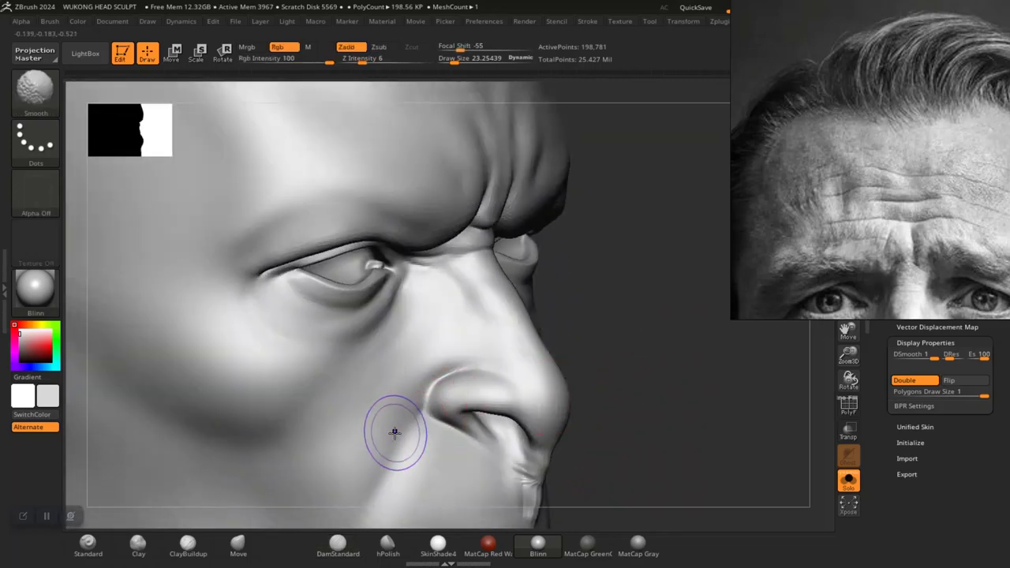
key("shift+d")
mouse_move(658, 381)
right_mouse_down()
mouse_move(700, 329)
mouse_move(667, 328)
right_mouse_up()
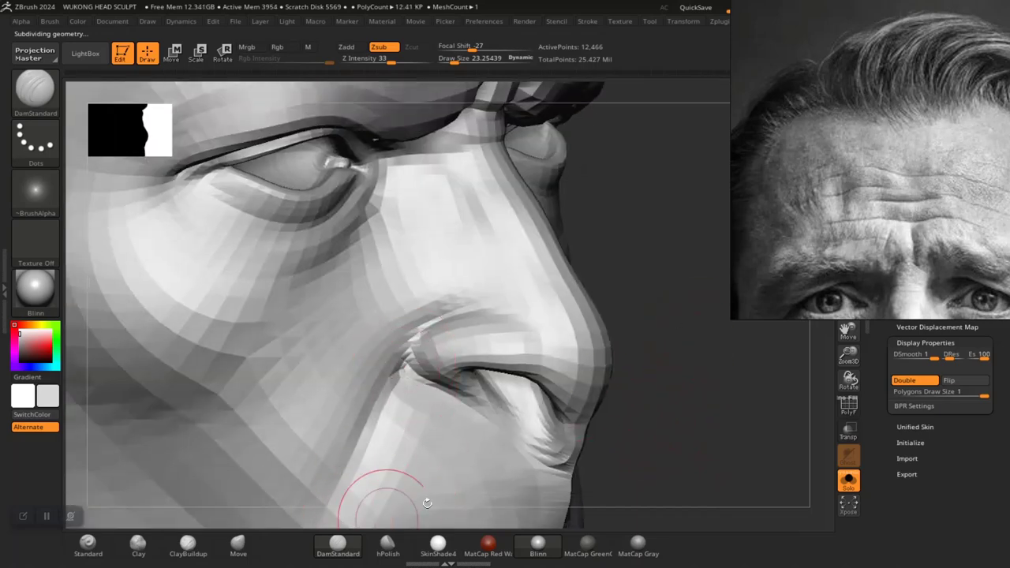
mouse_move(718, 433)
right_mouse_down("ctrl")
mouse_move(632, 372)
mouse_move(642, 435)
mouse_move(718, 447)
mouse_move(624, 407)
mouse_move(576, 409)
mouse_move(609, 420)
right_mouse_up("ctrl")
mouse_move(713, 428)
right_mouse_down("shift")
mouse_move(739, 424)
mouse_move(726, 379)
mouse_move(658, 417)
mouse_move(669, 431)
right_mouse_up("shift")
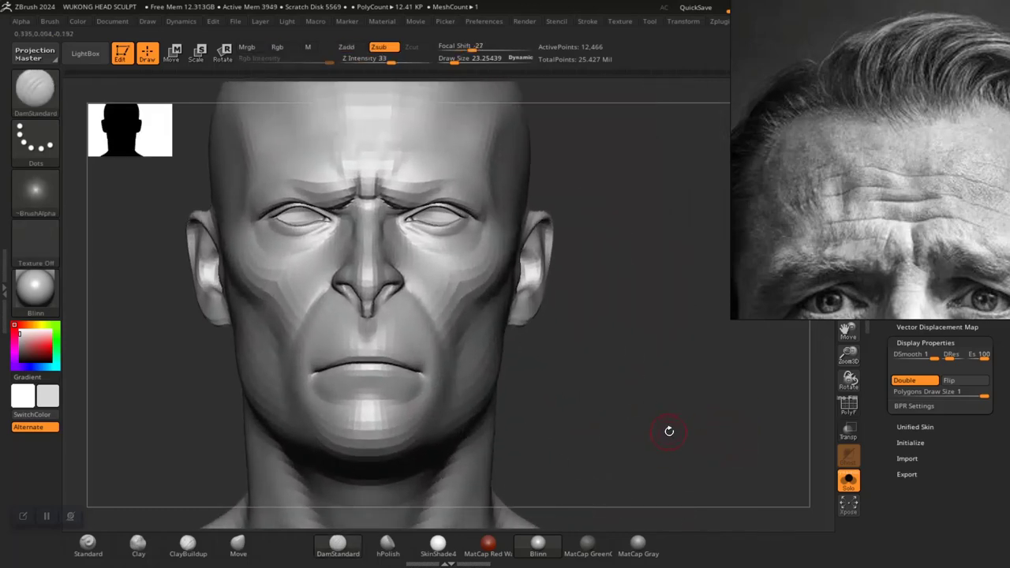
- Bring up the Wolverine portrait on the reference board and examine the nose and mouth up close
scroll(883, 268, "down", 8)
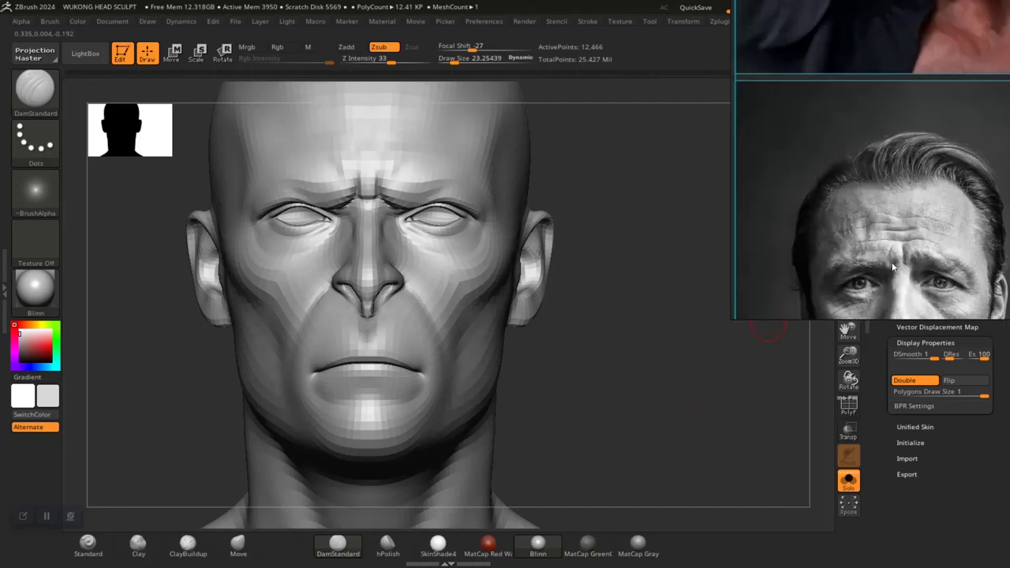
middle_click_drag(901, 227, 886, 245)
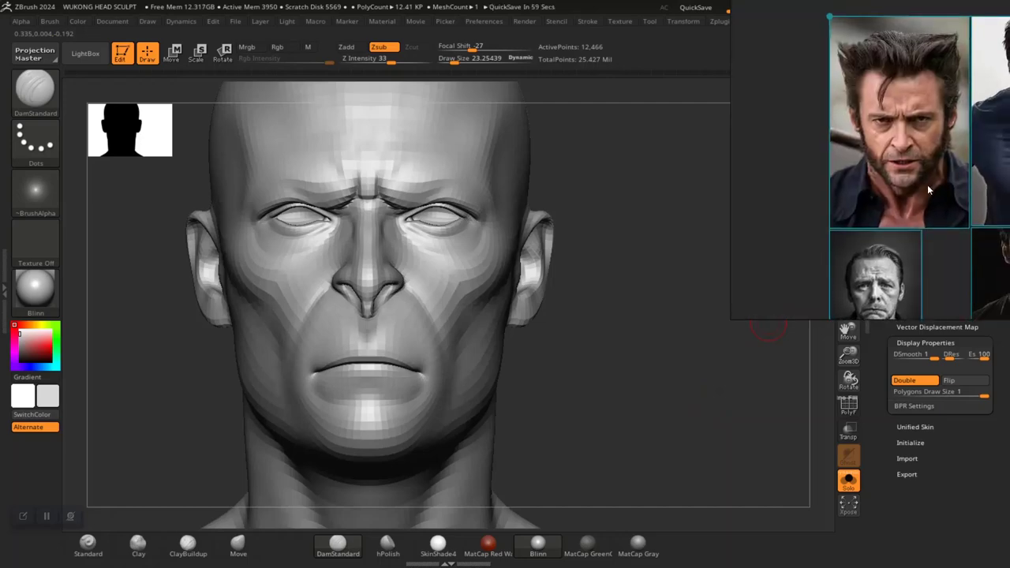
middle_click_drag(978, 146, 883, 213)
scroll(845, 212, "up", 6)
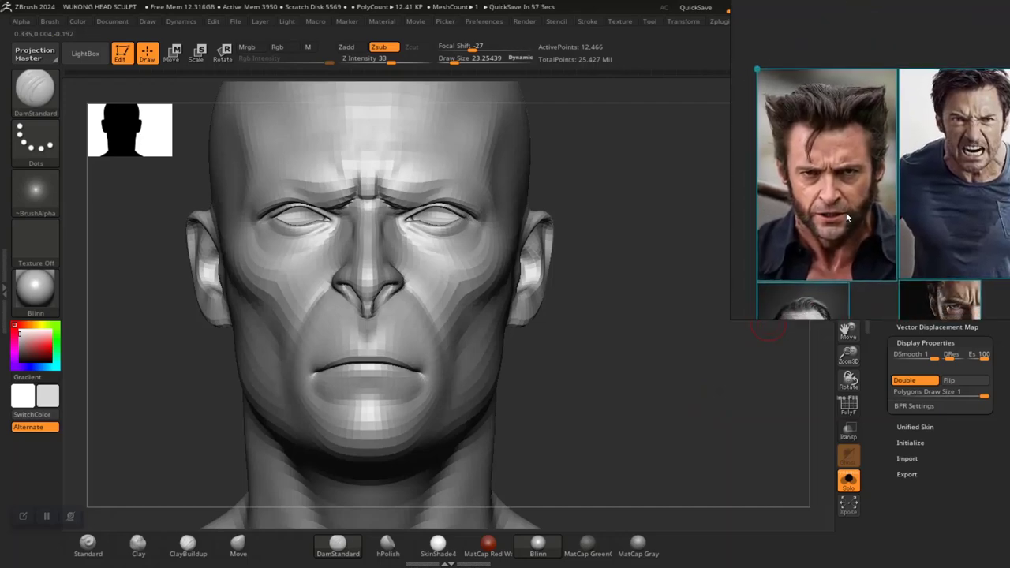
scroll(871, 223, "up", 8)
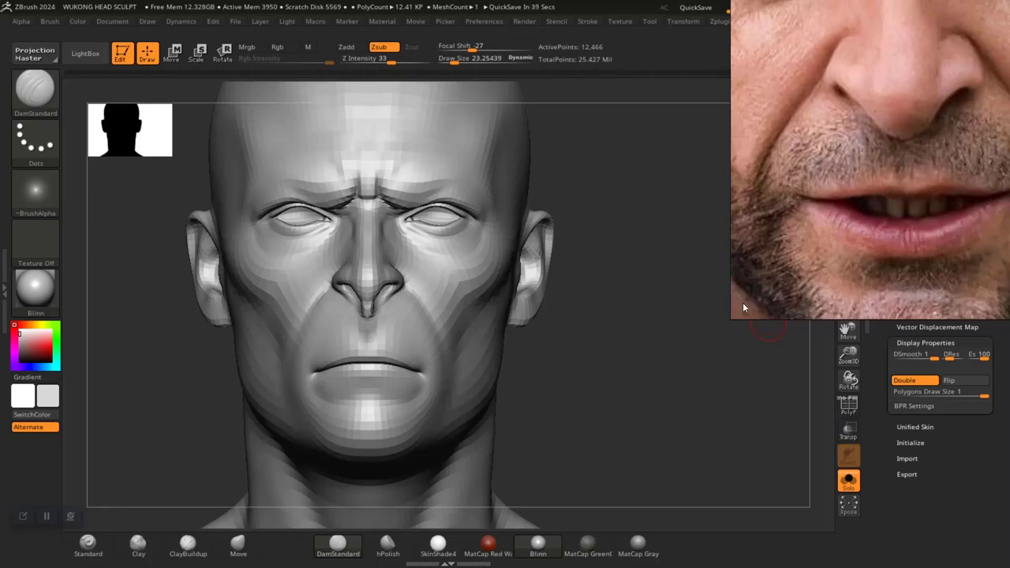
- Rearrange the reference windows so the reference board and the Wukong face images sit side by side
scroll(812, 203, "down", 15)
middle_click_drag(849, 220, 847, 239)
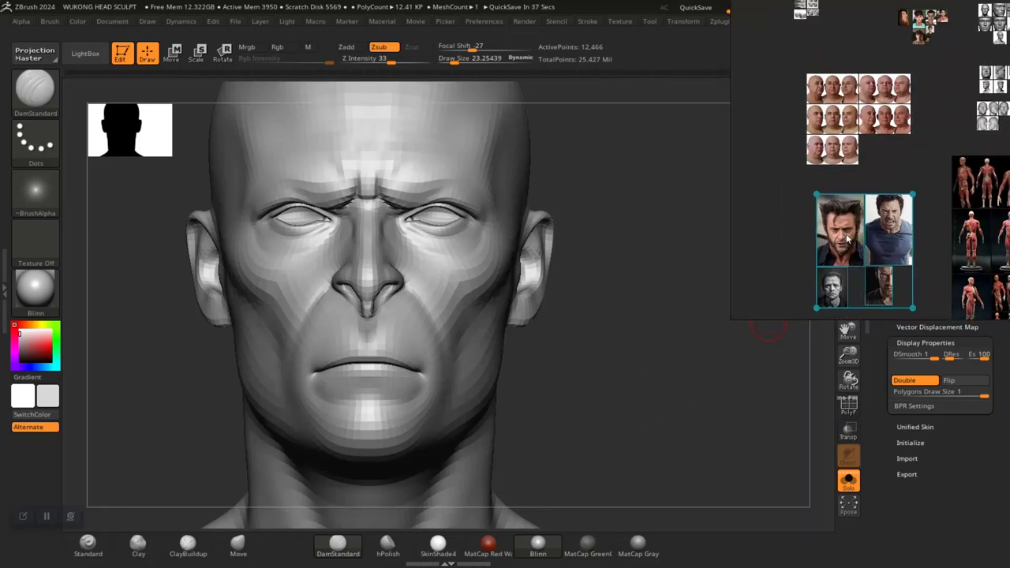
right_click_drag(596, 278, 724, 216)
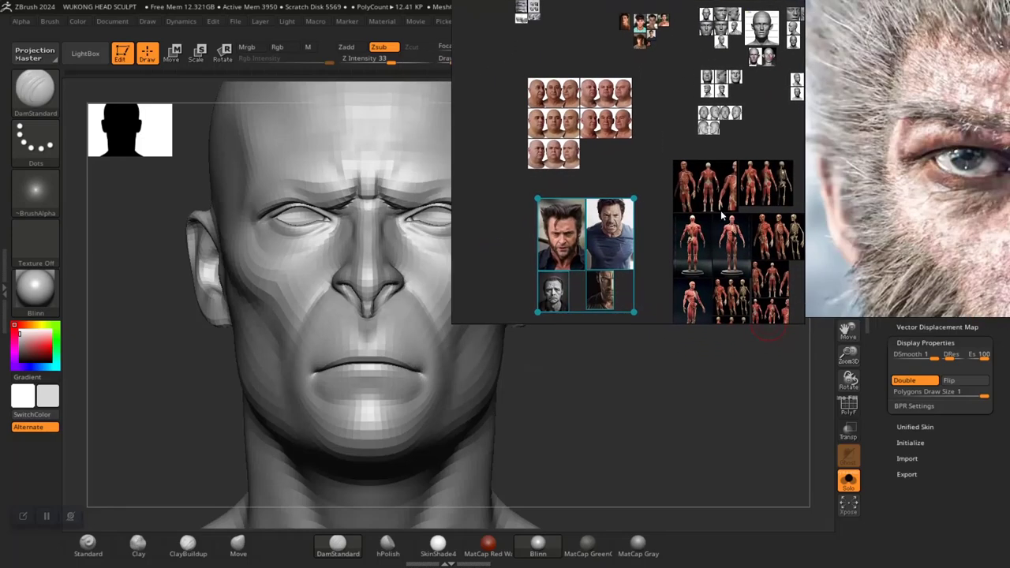
scroll(905, 212, "down", 8)
right_click_drag(909, 211, 746, 235)
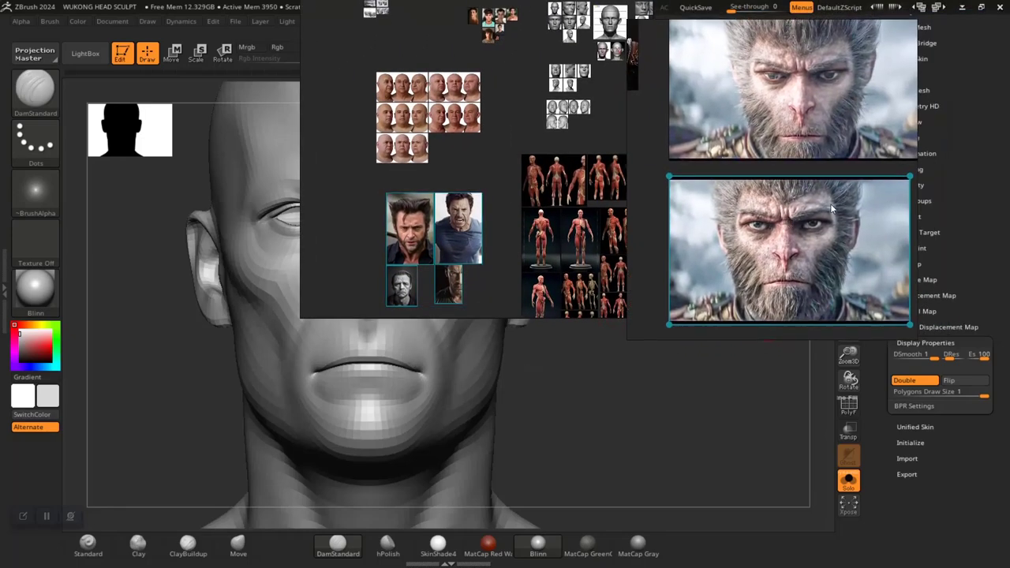
scroll(823, 204, "up", 4)
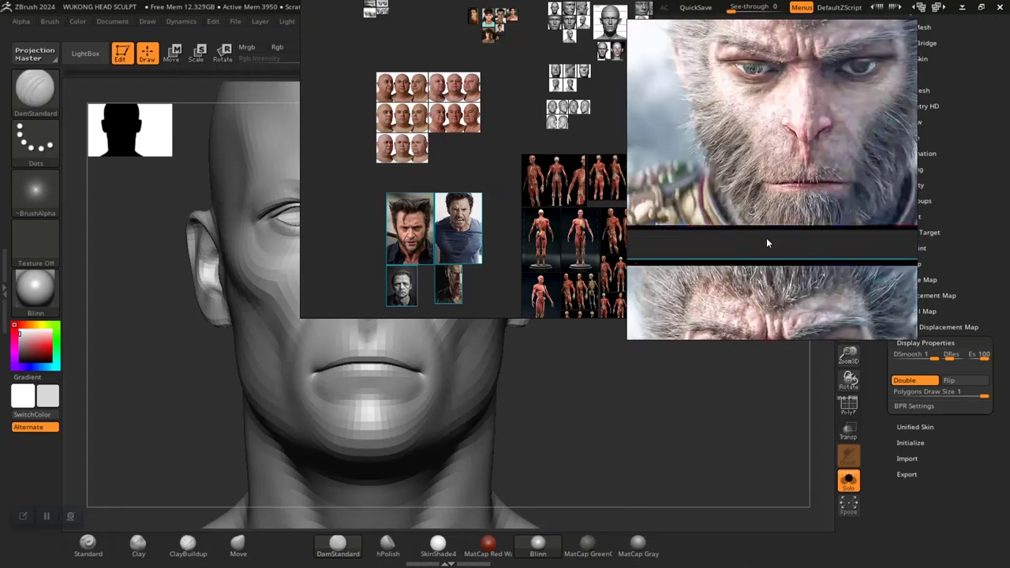
left_click_drag(766, 238, 827, 239)
- Find the Anatomy for Sculptors lips diagram on the reference board and enlarge its color photo of the lips
scroll(593, 202, "down", 7)
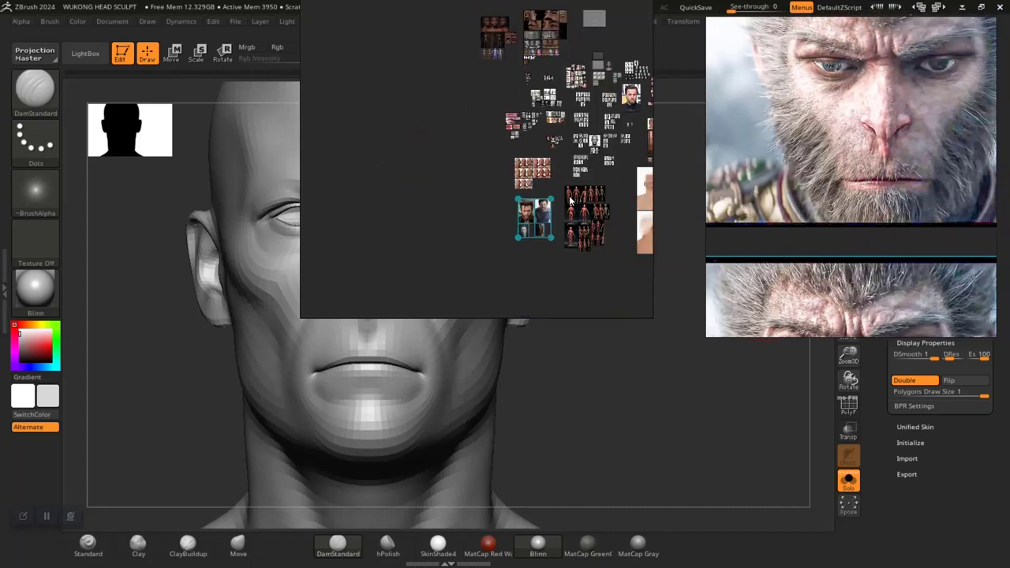
scroll(549, 211, "up", 4)
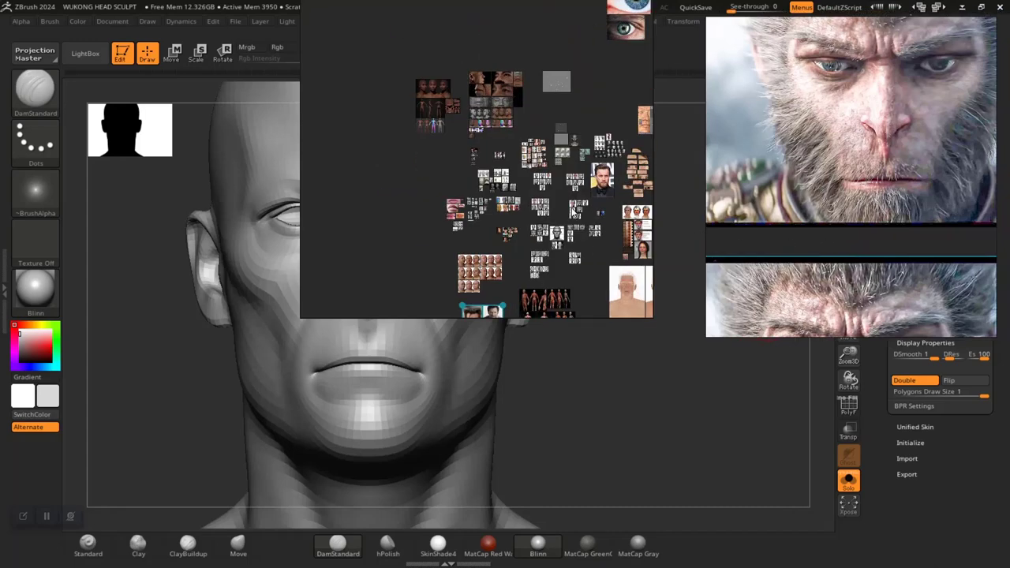
scroll(573, 211, "up", 2)
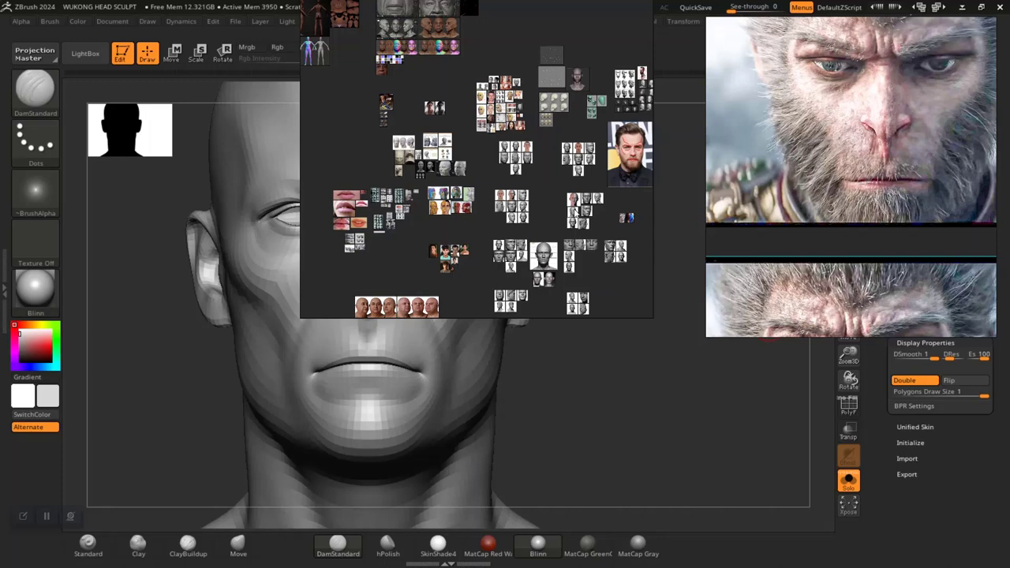
scroll(526, 219, "up", 3)
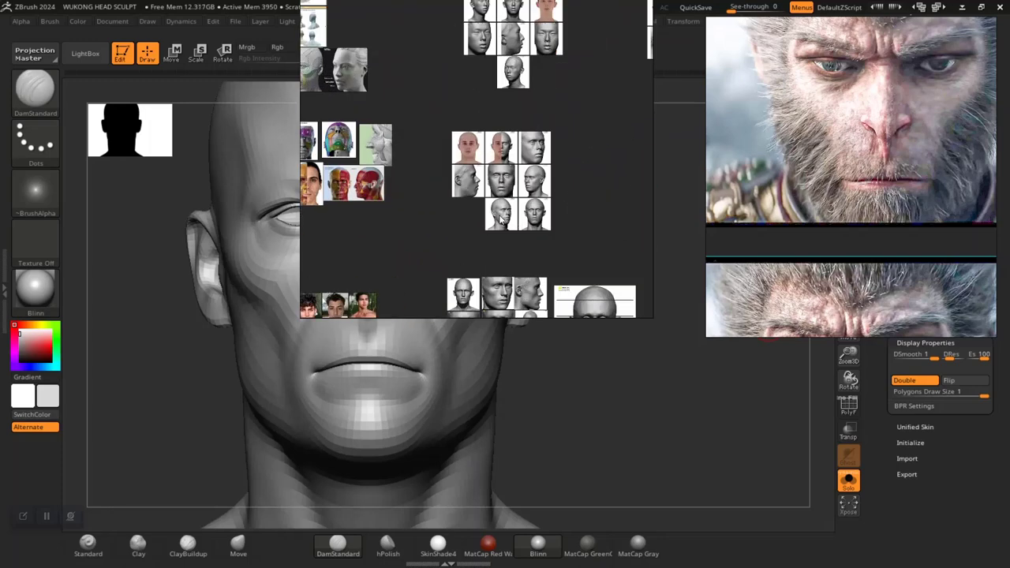
middle_click_drag(479, 187, 585, 215)
middle_click_drag(382, 115, 555, 169)
middle_click_drag(447, 173, 497, 146)
scroll(497, 187, "up", 10)
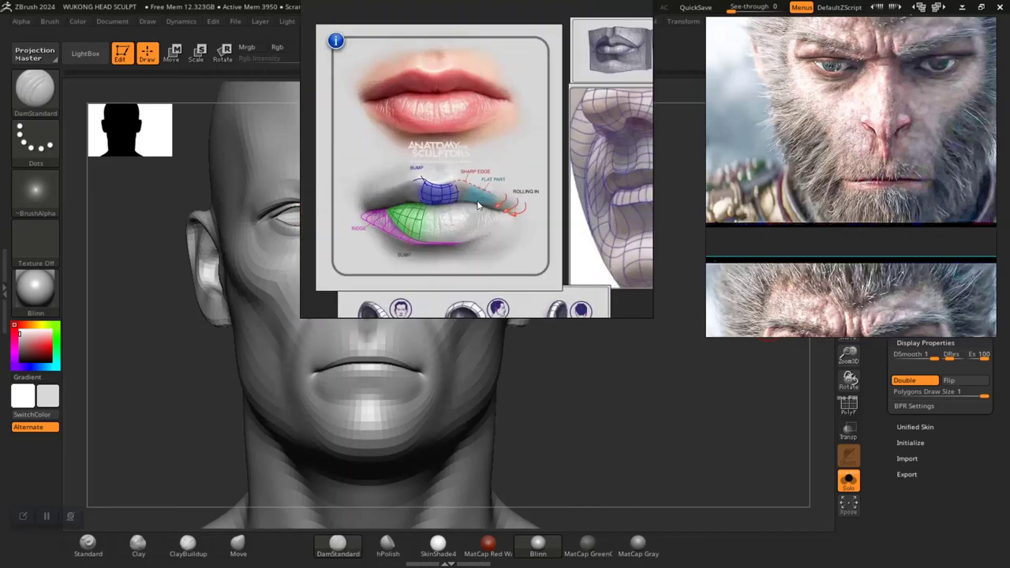
scroll(484, 212, "up", 8)
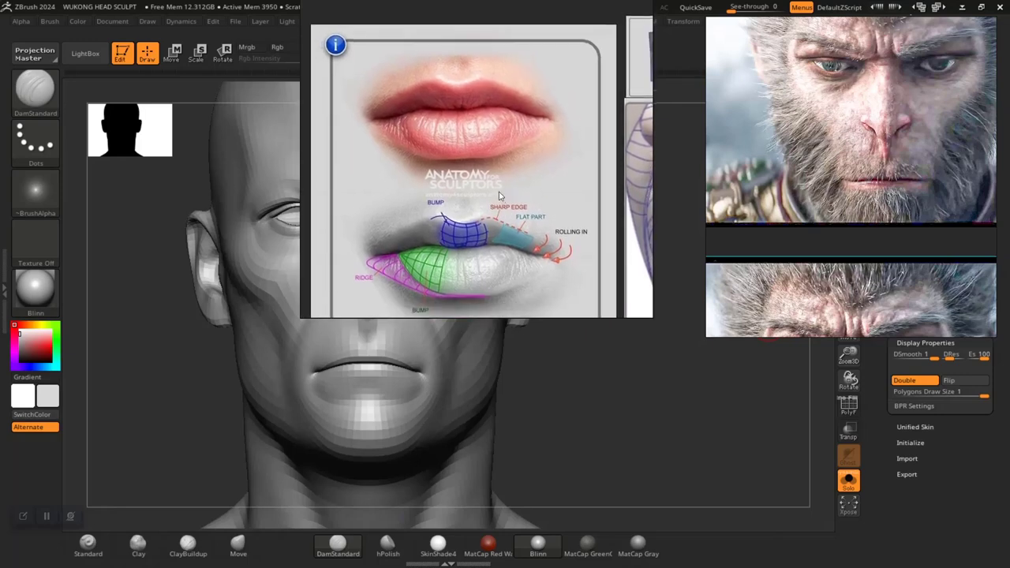
scroll(505, 195, "up", 5)
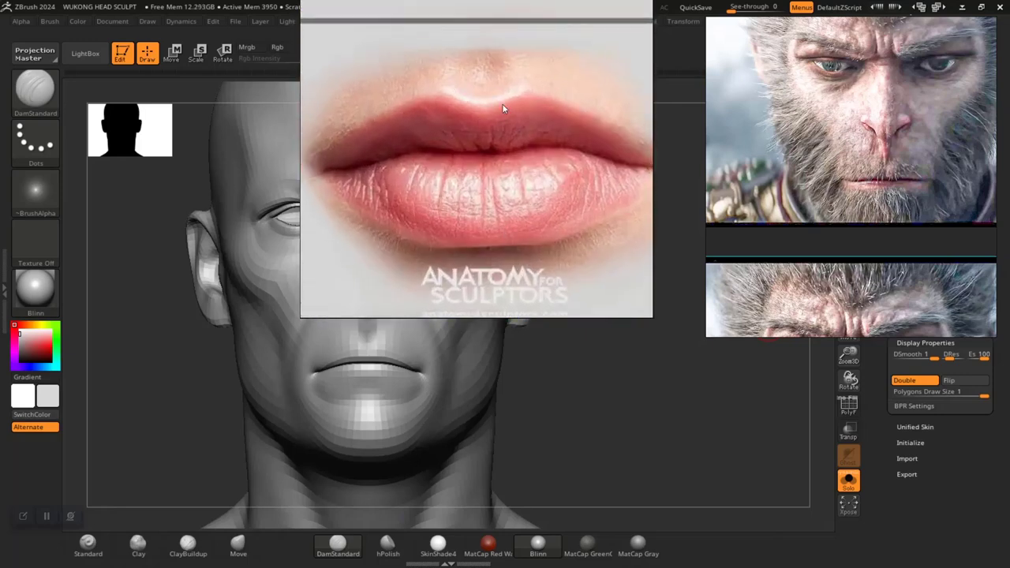
- Turn on numbered annotation markers and mark points on the upper lip and around the lower lip's outline on the lips photo
left_click(23, 516)
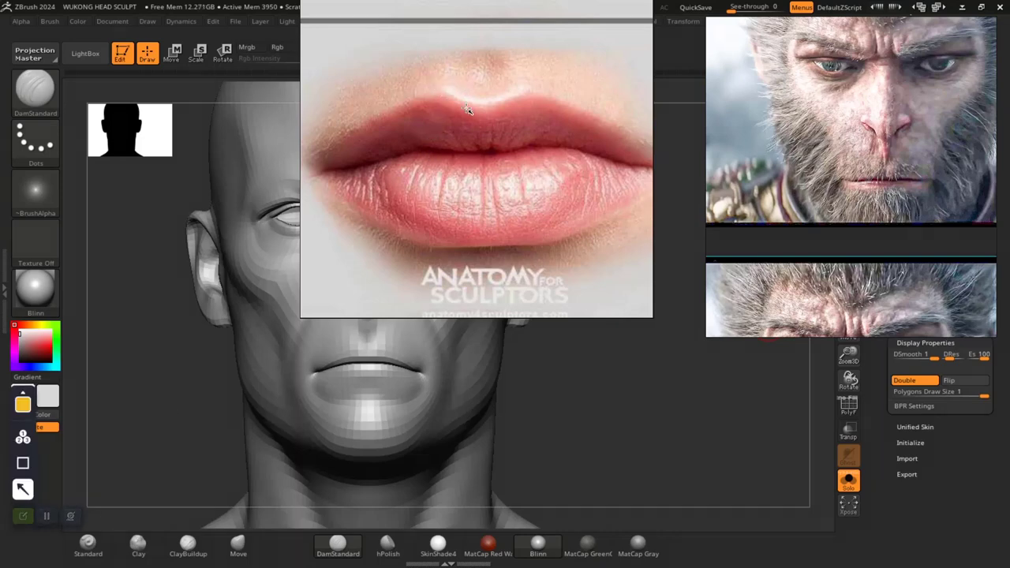
left_click(24, 437)
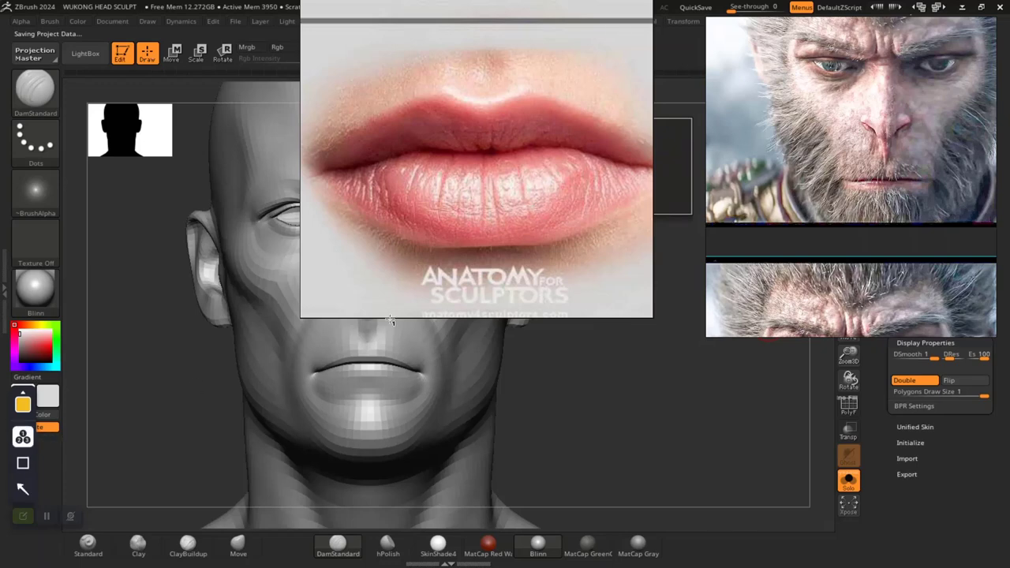
left_click(439, 85)
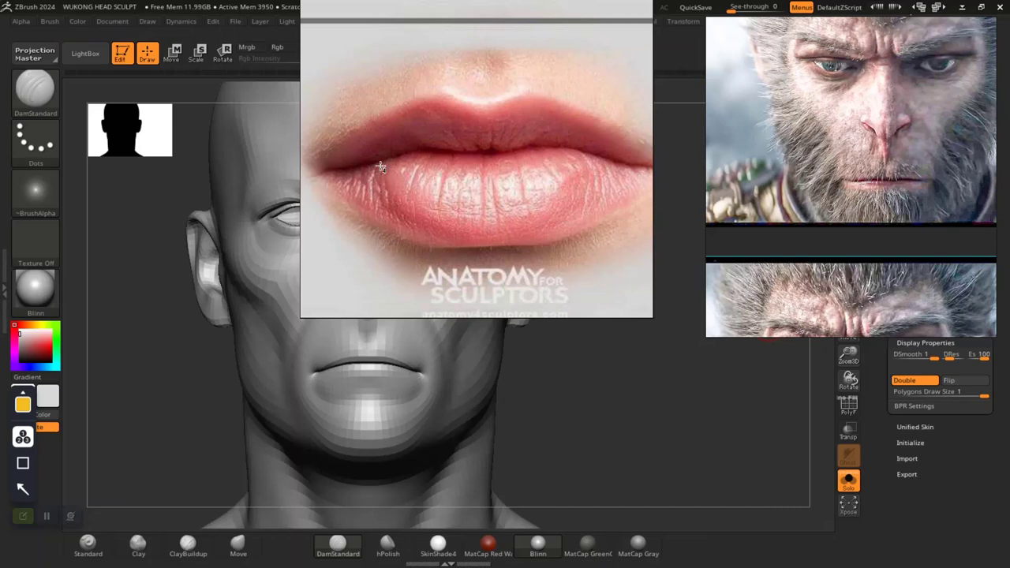
left_click(380, 165)
left_click(483, 240)
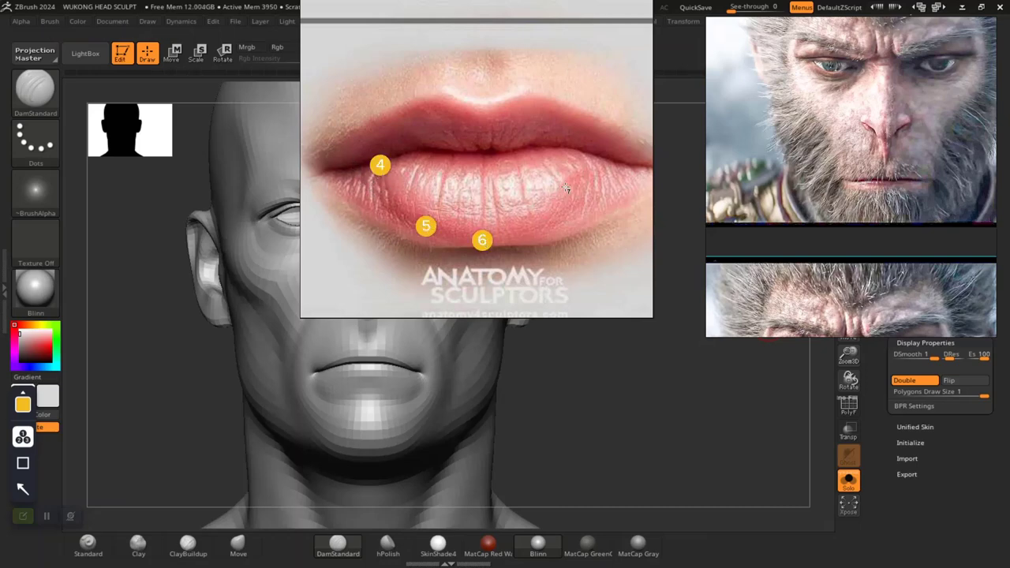
left_click(594, 162)
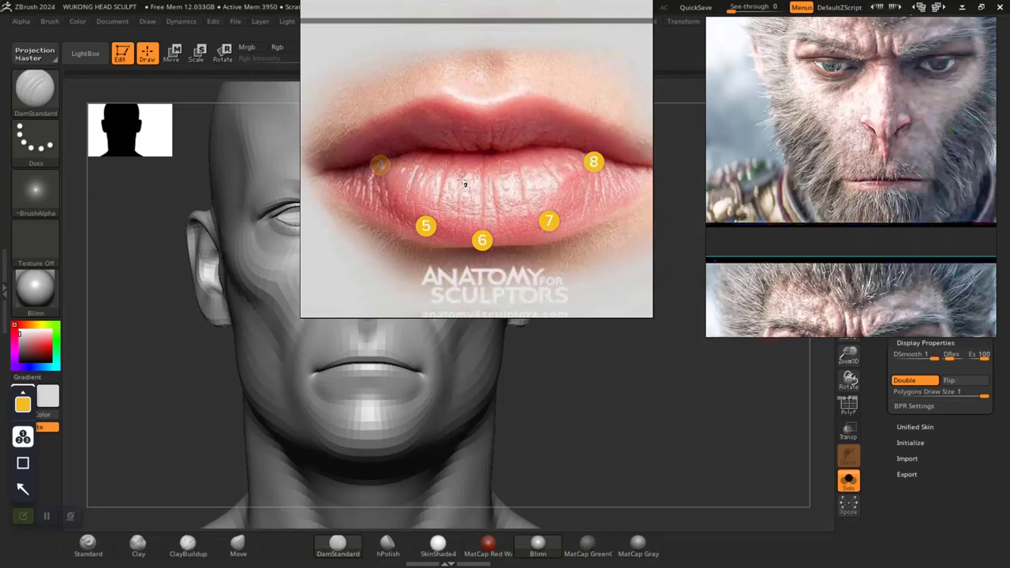
- Trace the full central part of the lower lip with numbered markers 9 to 15 on the lips photo
left_click(393, 161)
left_click(473, 164)
left_click(470, 163)
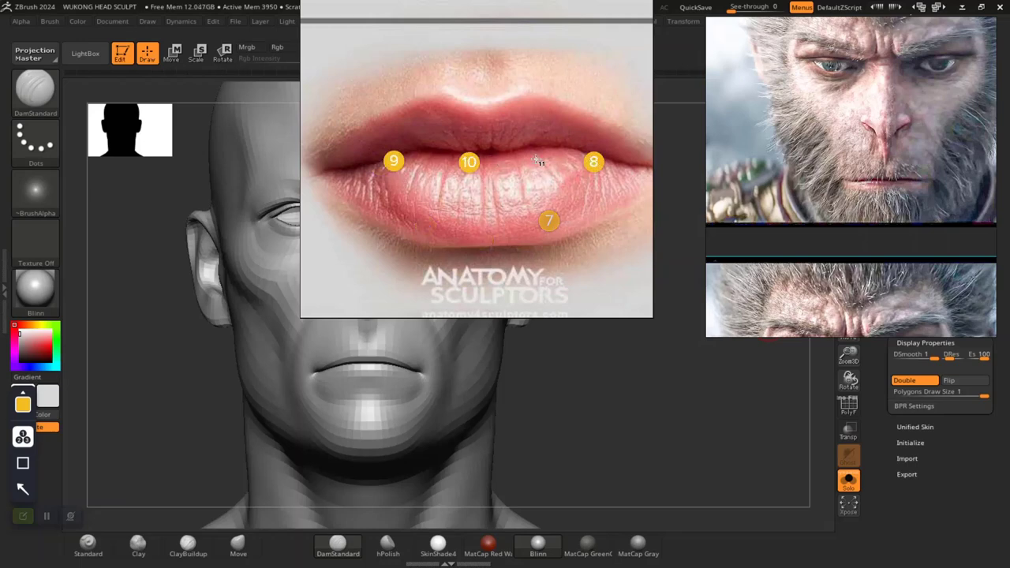
left_click(558, 214)
left_click(512, 233)
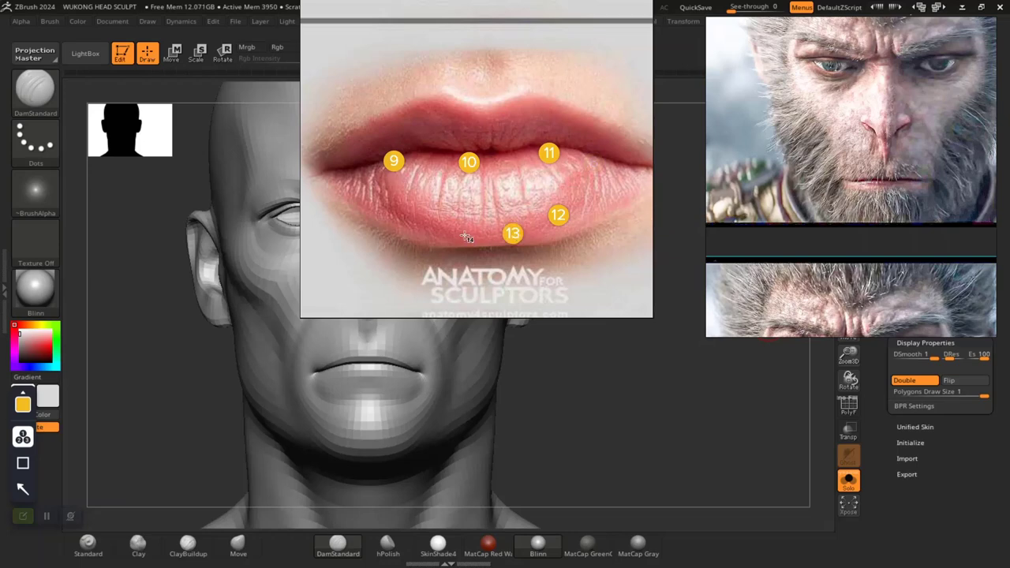
left_click(443, 230)
left_click(395, 194)
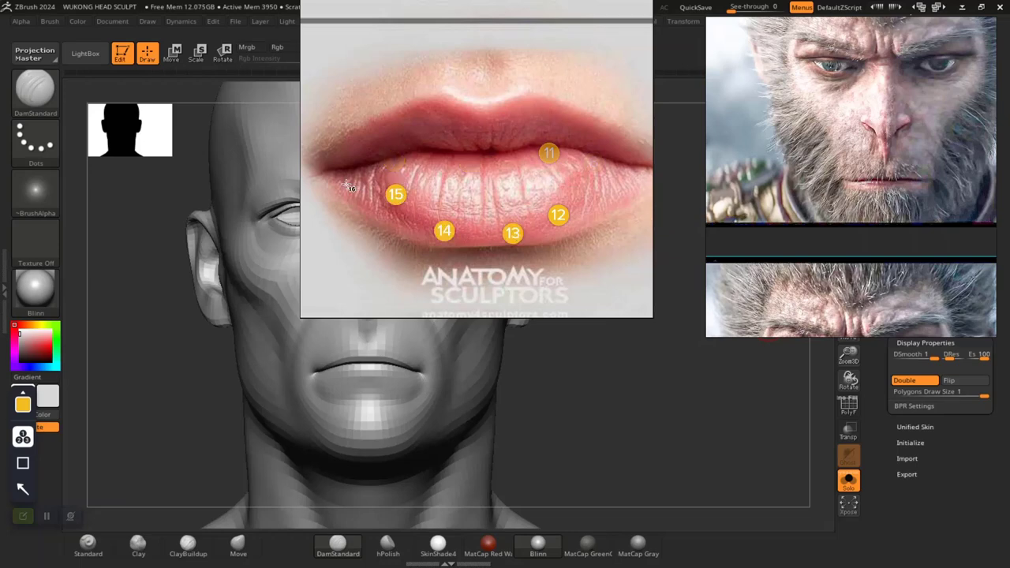
- Mark the outer part of the lower lip on the lips photo and place markers 20 to 23 along the Wukong close-up's lower lip
left_click(335, 174)
left_click(382, 165)
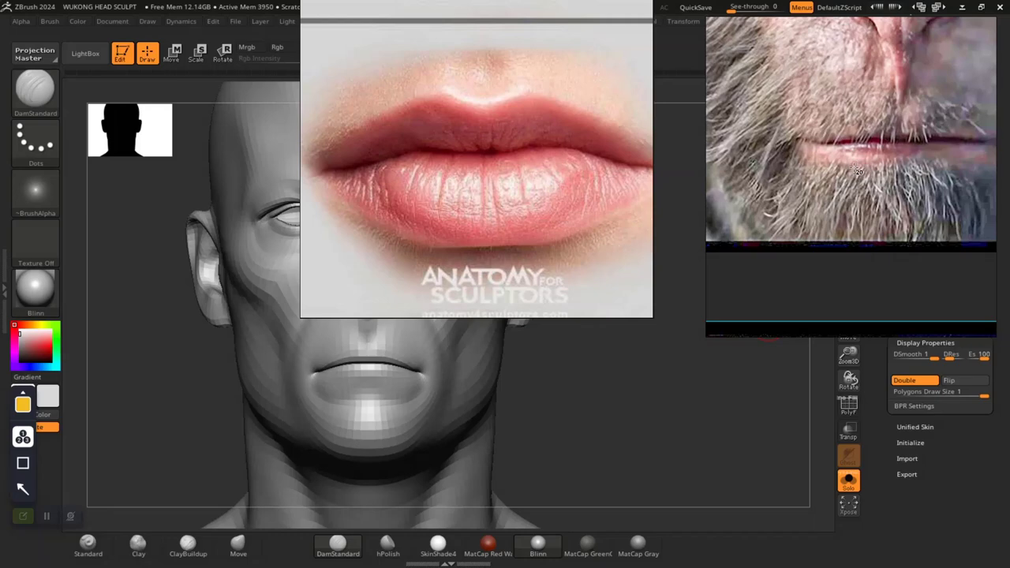
left_click(849, 205)
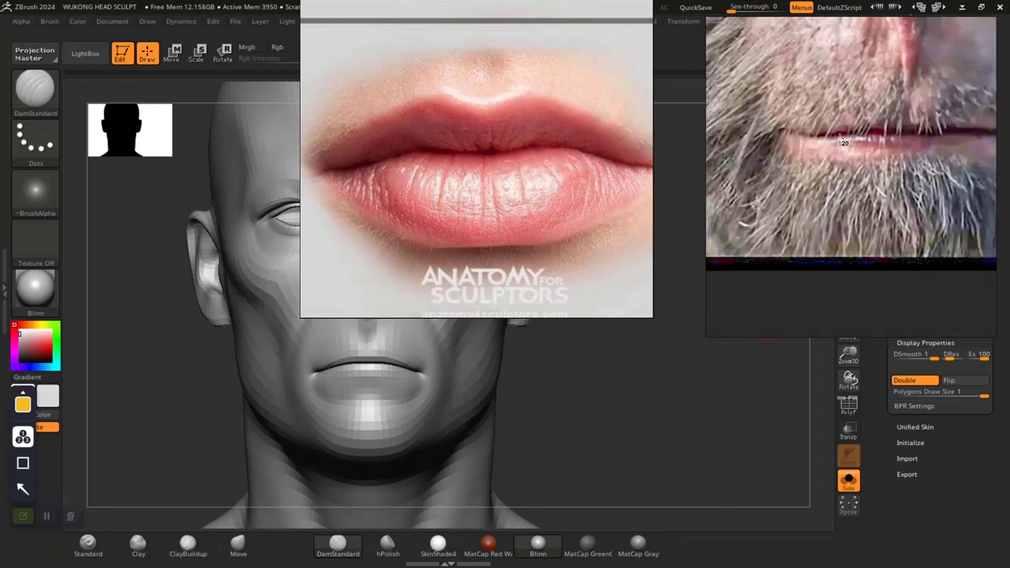
left_click(905, 149)
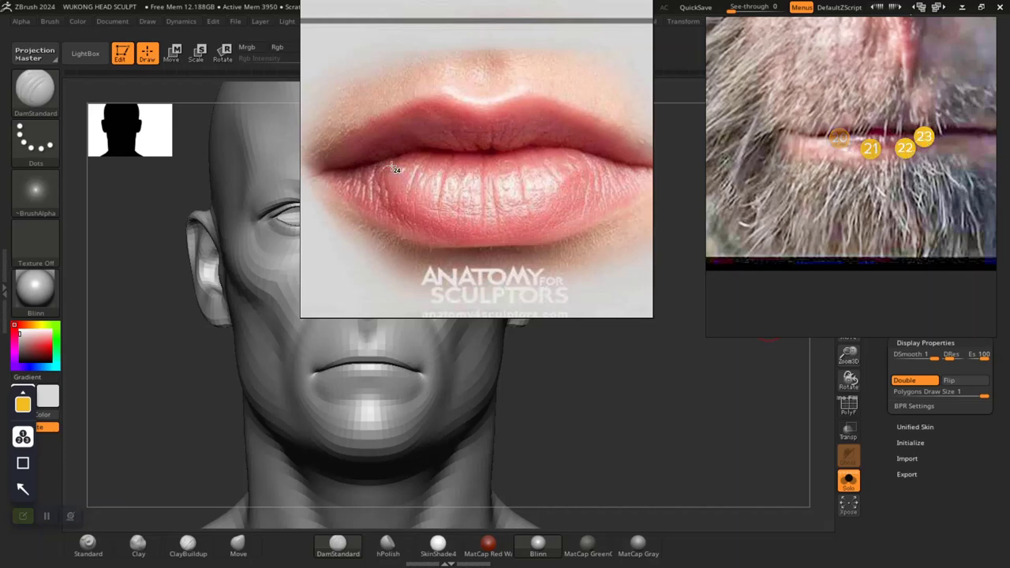
- Outline the full part of the lower lip on the lips photo with numbered markers 24 to 27
left_click(378, 162)
left_click(426, 223)
left_click(504, 238)
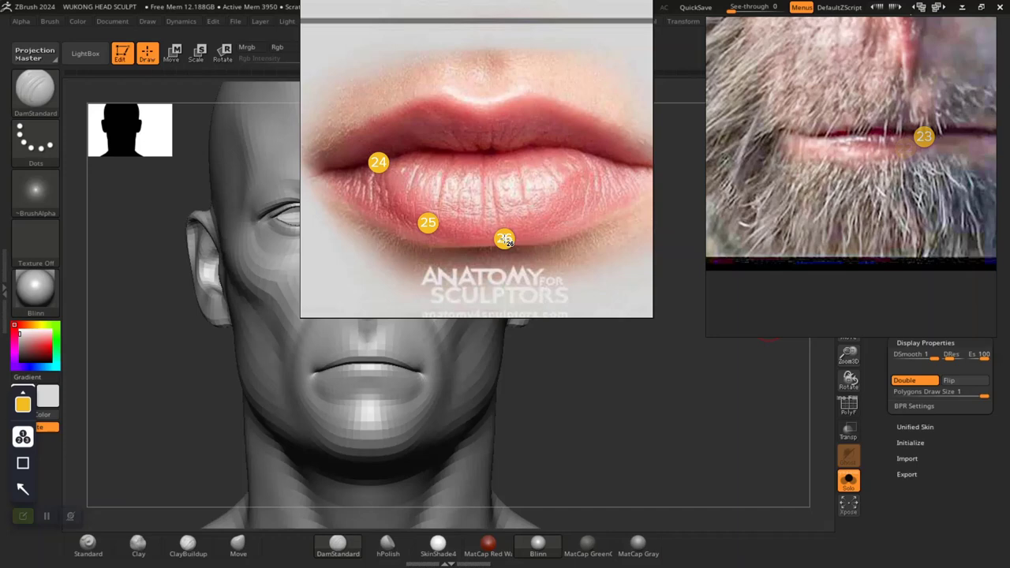
left_click(599, 168)
- Outline the matching lower-lip shape on the Wukong close-up with numbered markers starting at 28, and turn off the annotation markers
left_click(824, 136)
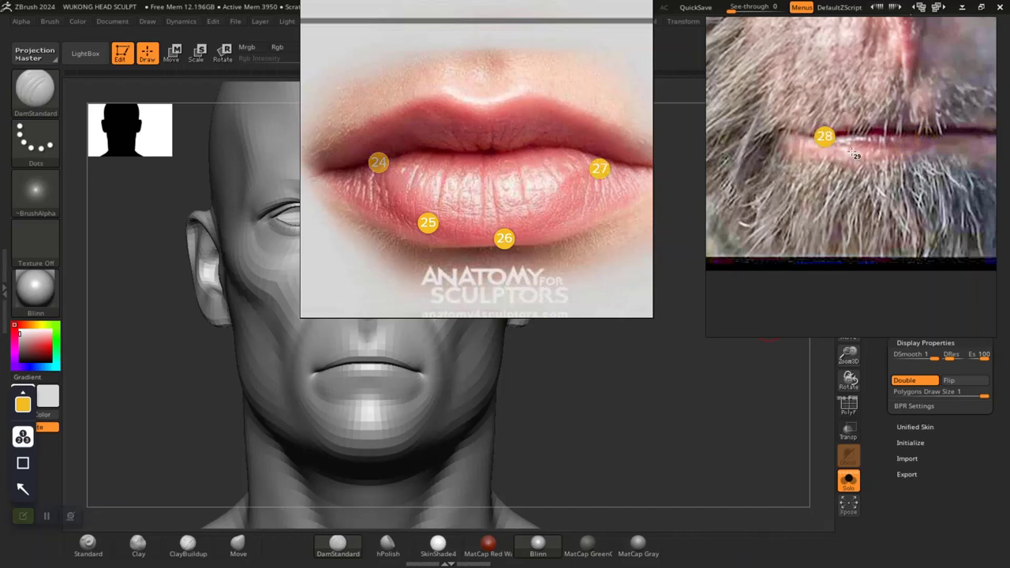
left_click(857, 152)
left_click(899, 150)
left_click(923, 138)
left_click(877, 131)
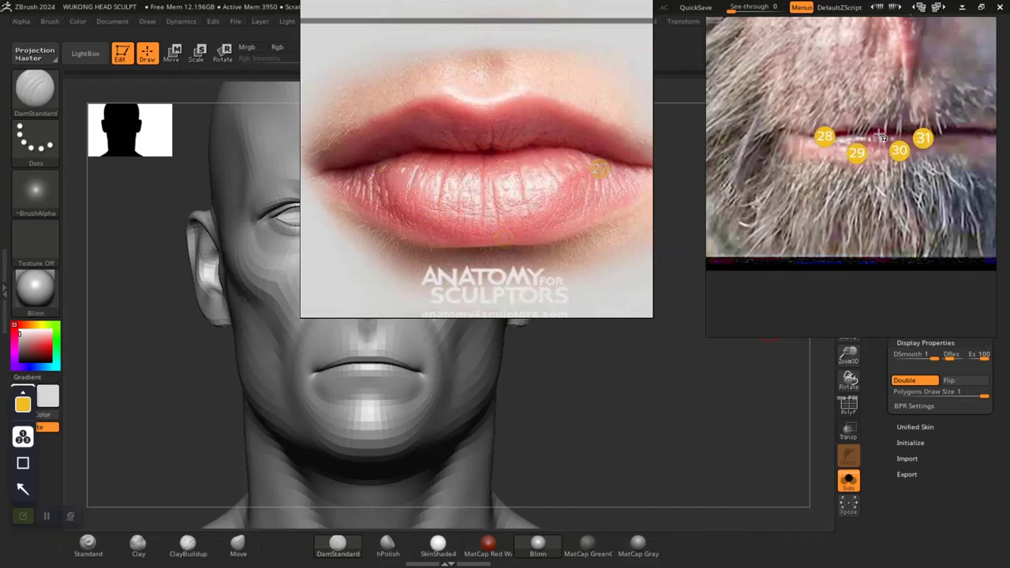
left_click(844, 150)
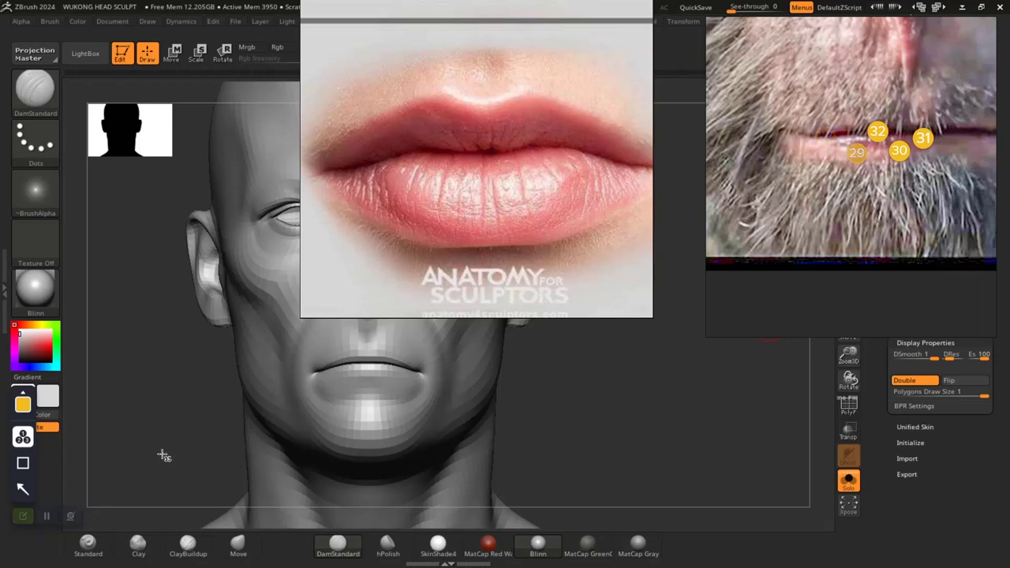
left_click(23, 515)
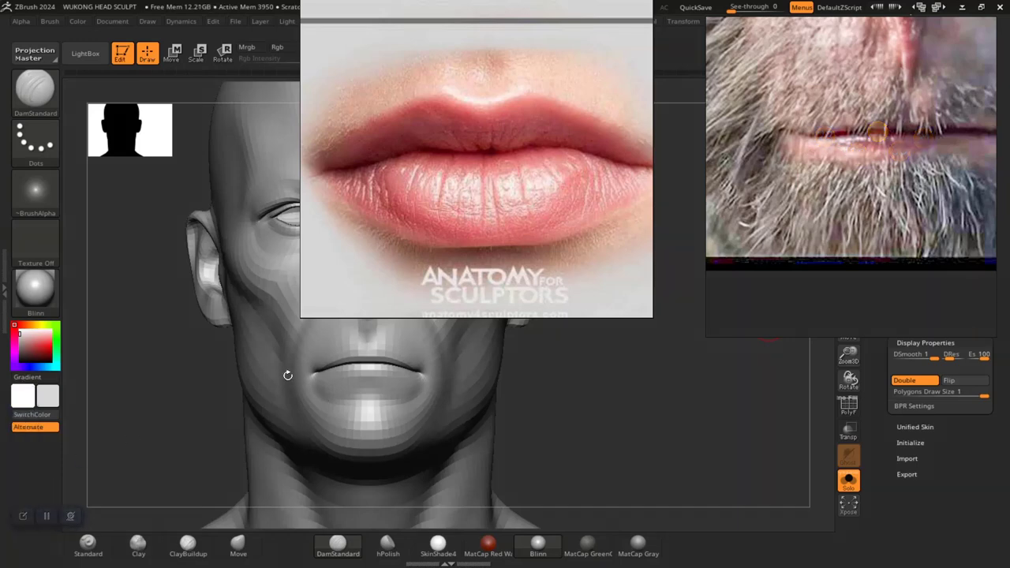
- Move the lips photo off the head model, over to the side with the Wukong mouth close-up
left_click_drag(556, 227, 964, 479)
left_click_drag(530, 401, 521, 366)
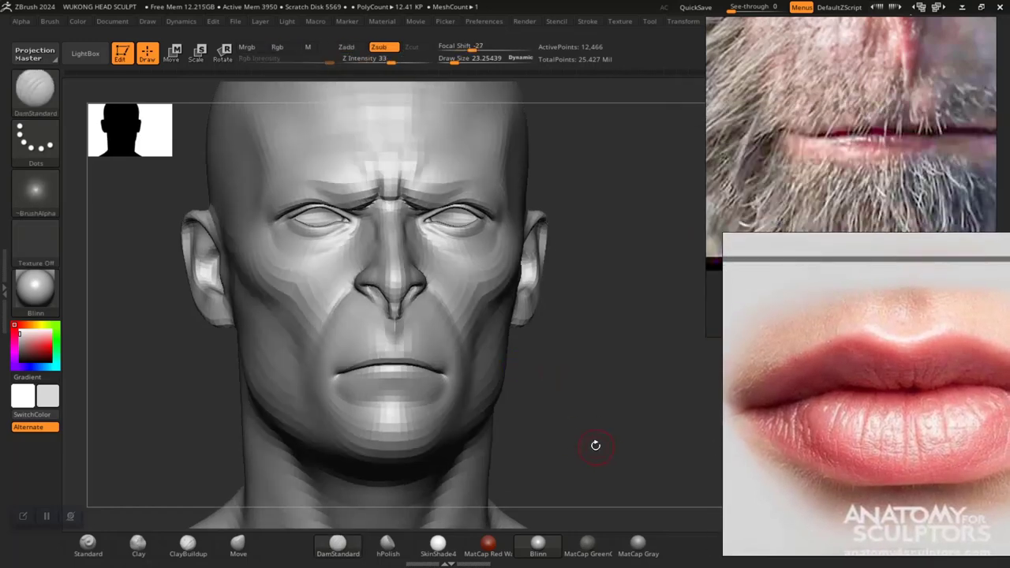
mouse_move(596, 446)
left_mouse_down("alt")
mouse_move(577, 415)
mouse_move(586, 399)
mouse_move(627, 444)
mouse_move(613, 412)
mouse_move(630, 371)
left_mouse_up("alt")
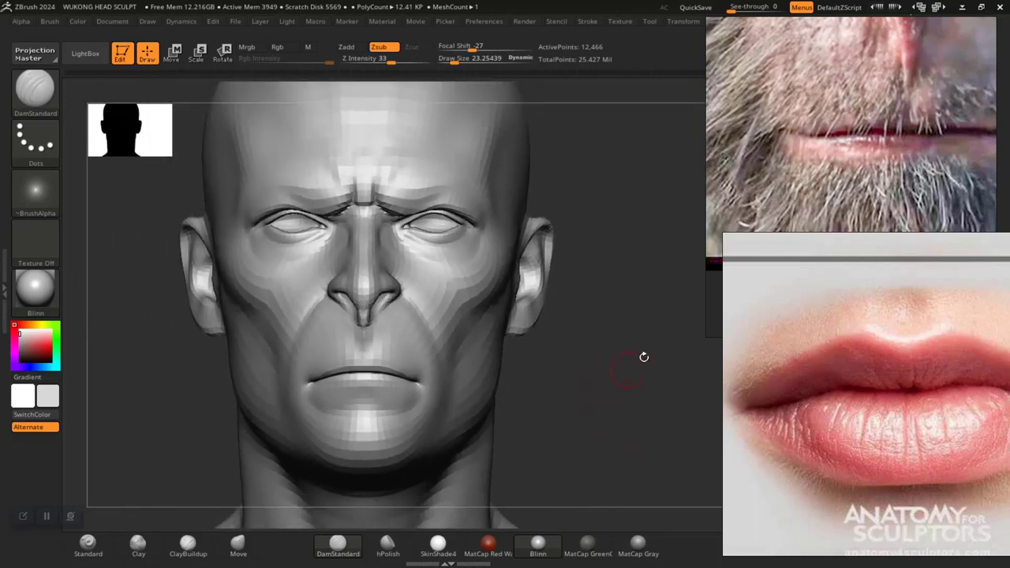
left_click_drag(795, 351, 904, 244)
- Isolate the lower lip and jaw polygroup of the head and examine the lower lip's shape
left_click_drag(629, 390, 604, 397)
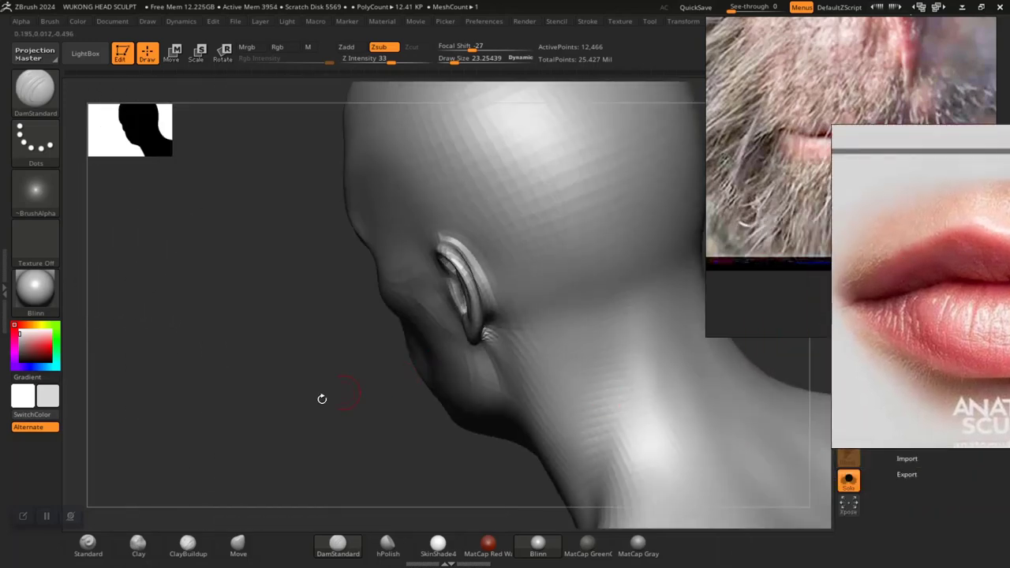
left_click_drag(322, 398, 379, 379, "shift")
mouse_move(568, 398)
left_mouse_down()
mouse_move(584, 355)
mouse_move(566, 414)
left_mouse_up()
mouse_move(605, 383)
left_mouse_down("alt")
mouse_move(615, 398)
mouse_move(584, 406)
mouse_move(639, 384)
mouse_move(516, 406)
left_mouse_up("alt")
key("shift")
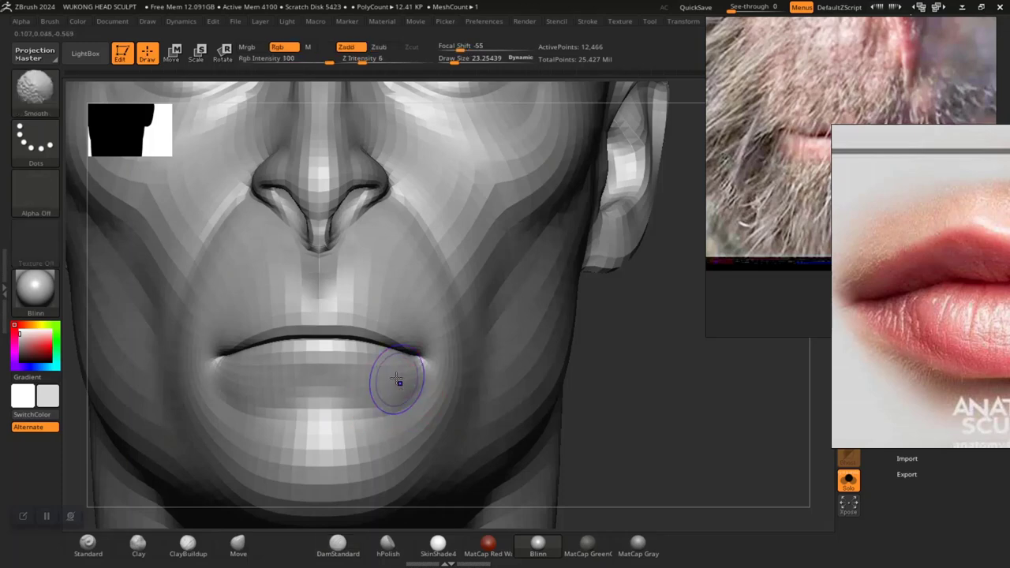
key("shift+f")
left_click(339, 410, "ctrl+shift")
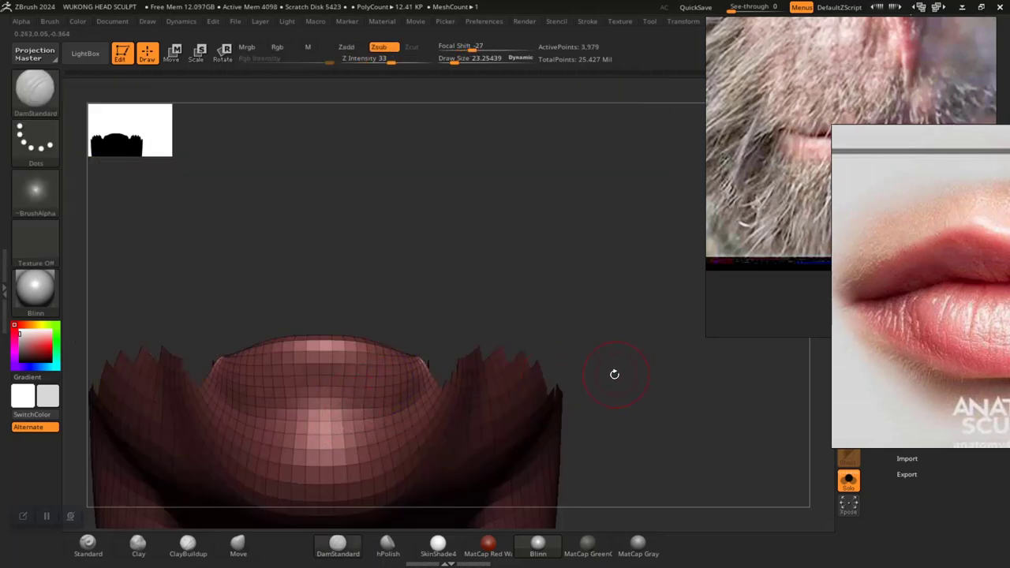
key("shift+f")
left_click_drag(620, 379, 608, 326)
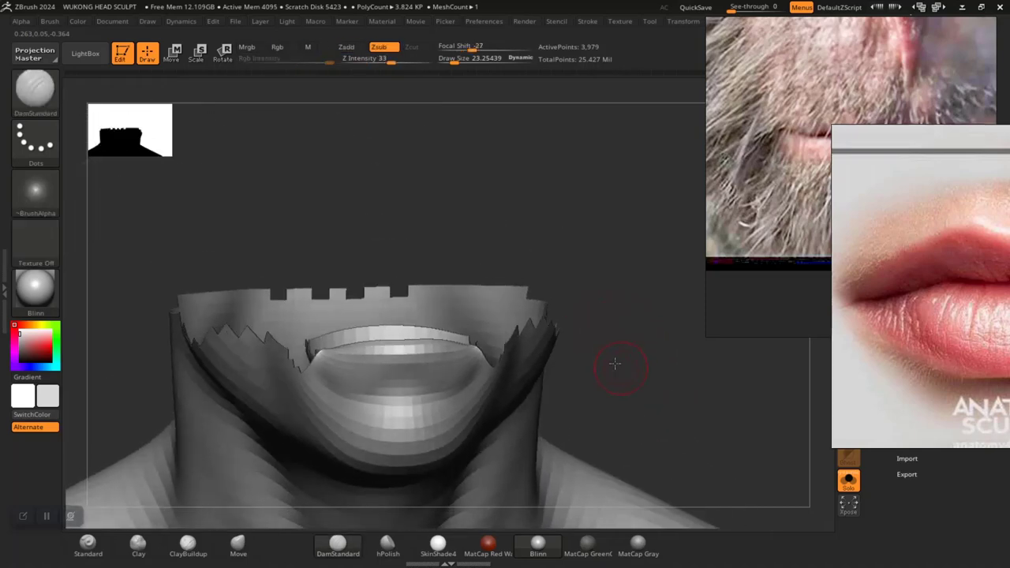
- Place the lips photo on the opposite side of the model from the Wukong mouth close-up
left_click_drag(615, 364, 692, 286)
left_click_drag(963, 312, 171, 123)
left_click_drag(257, 145, 166, 157)
mouse_move(631, 338)
left_mouse_down()
mouse_move(657, 356)
mouse_move(631, 365)
mouse_move(618, 356)
left_mouse_up()
- Show the whole head again and raise it by one subdivision level for work on the mouth
key("ctrl")
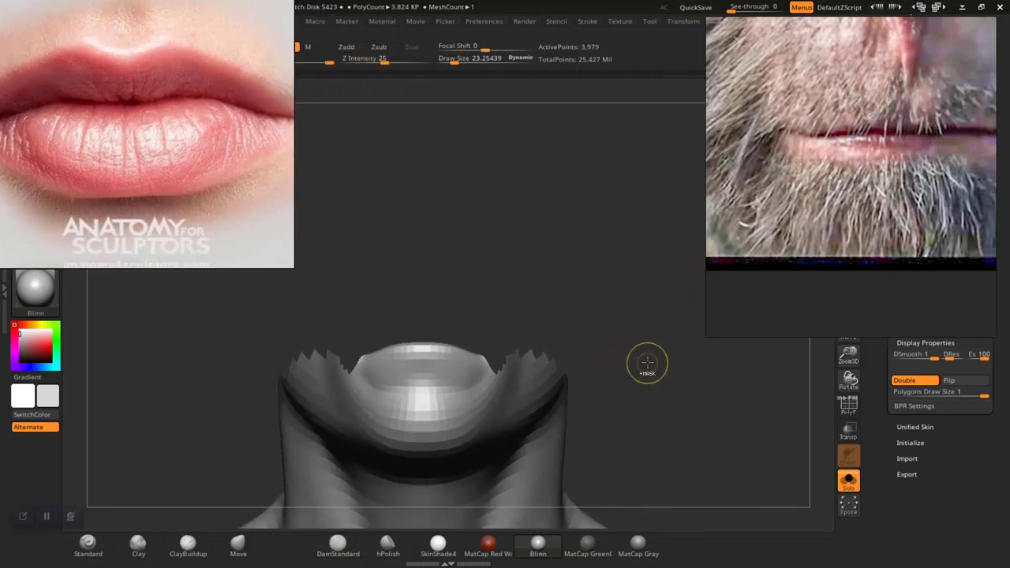
left_click(670, 362, "ctrl+shift")
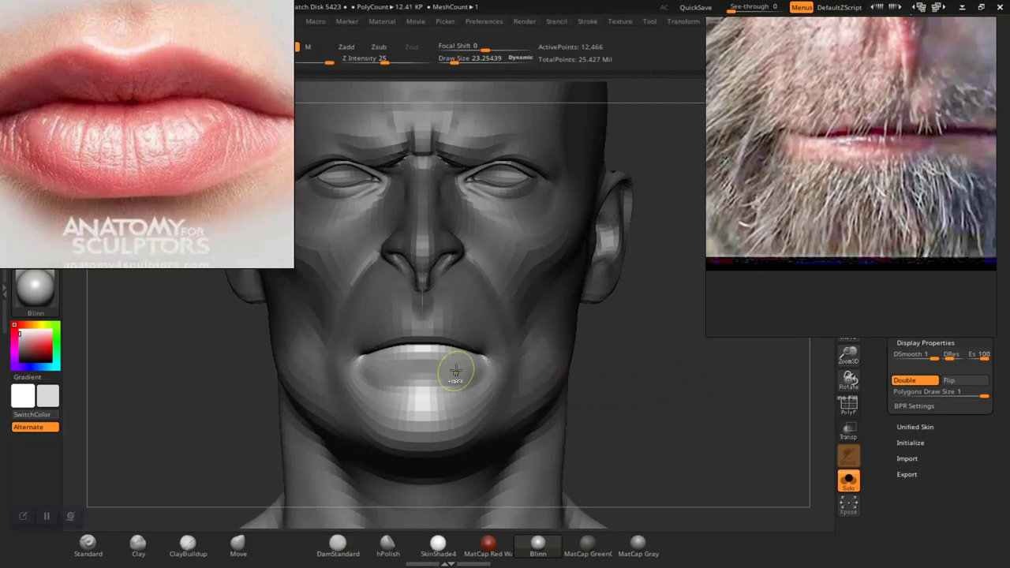
mouse_move(631, 371)
left_mouse_down()
mouse_move(654, 492)
mouse_move(690, 433)
mouse_move(757, 431)
mouse_move(764, 462)
mouse_move(755, 473)
mouse_move(777, 434)
mouse_move(708, 405)
mouse_move(694, 415)
mouse_move(712, 397)
mouse_move(749, 462)
mouse_move(640, 423)
left_mouse_up()
key("d")
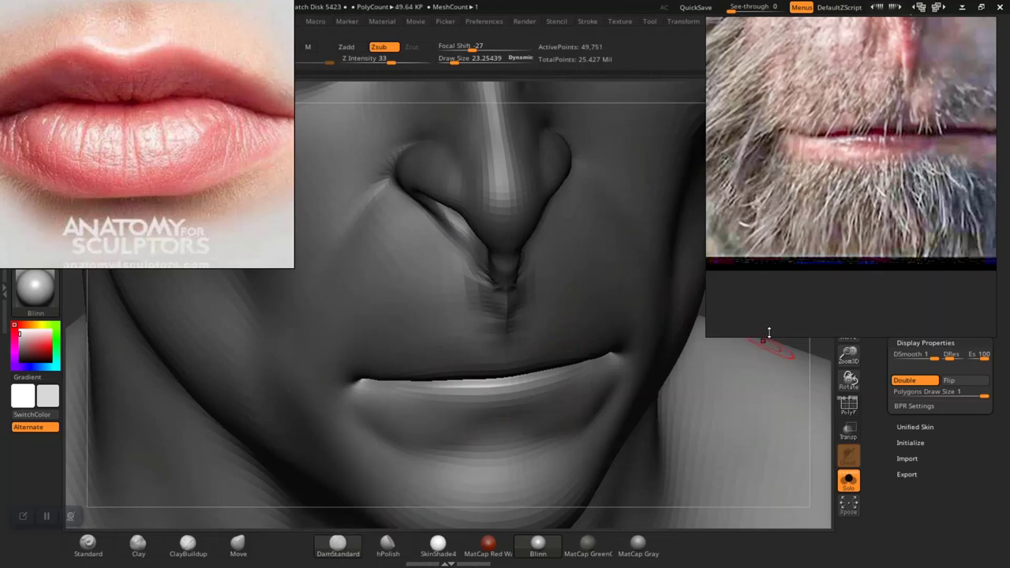
- Shift the Wukong mouth close-up outward to uncover more of the head while keeping its lips in sight
right_click_drag(781, 286, 873, 212)
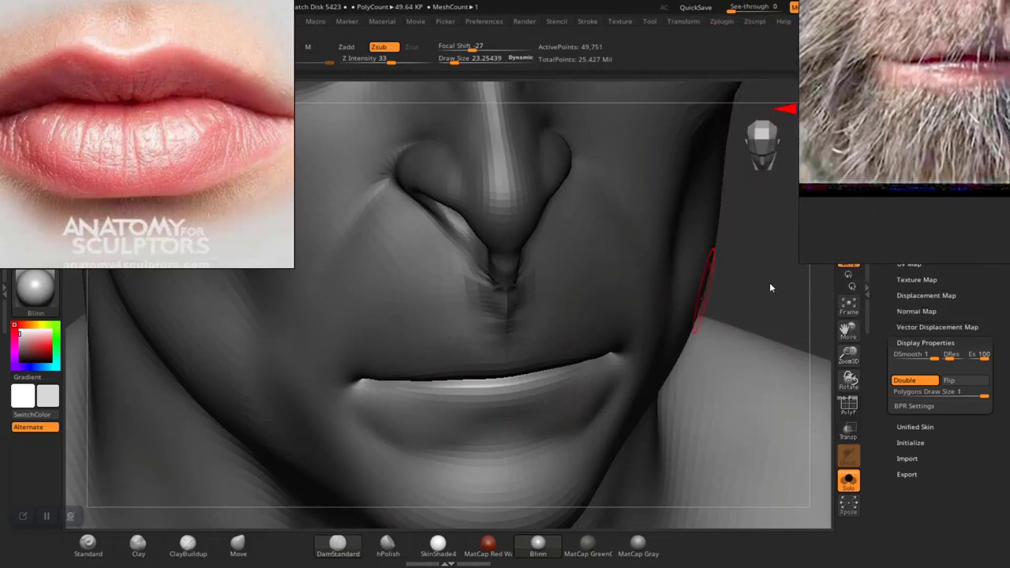
mouse_move(769, 284)
left_mouse_down("alt")
mouse_move(761, 274)
mouse_move(557, 338)
left_mouse_up("alt")
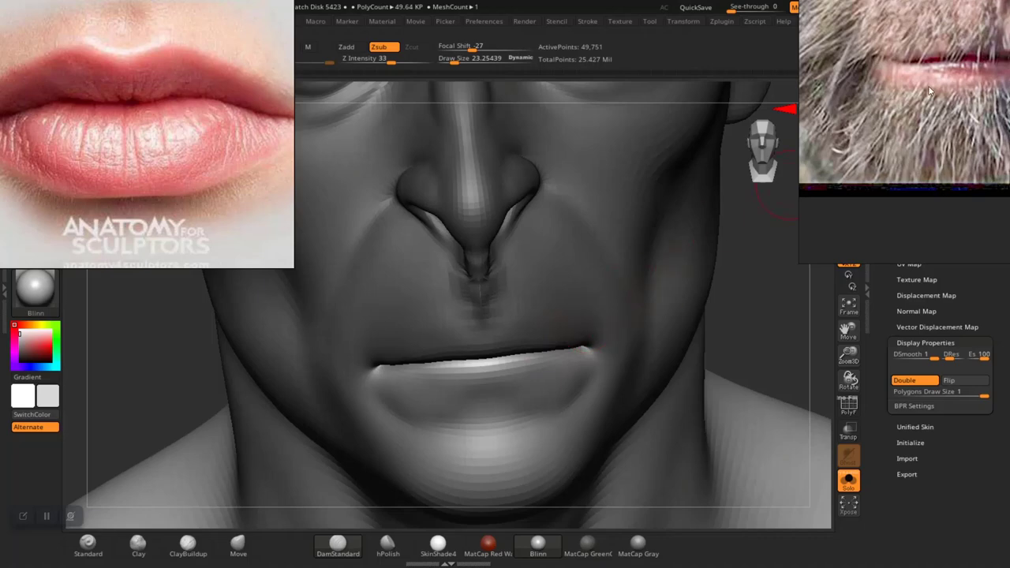
right_click_drag(919, 91, 869, 157)
right_click_drag(769, 256, 777, 250)
mouse_move(729, 341)
left_mouse_down()
mouse_move(686, 355)
mouse_move(721, 408)
mouse_move(726, 359)
mouse_move(710, 400)
left_mouse_up()
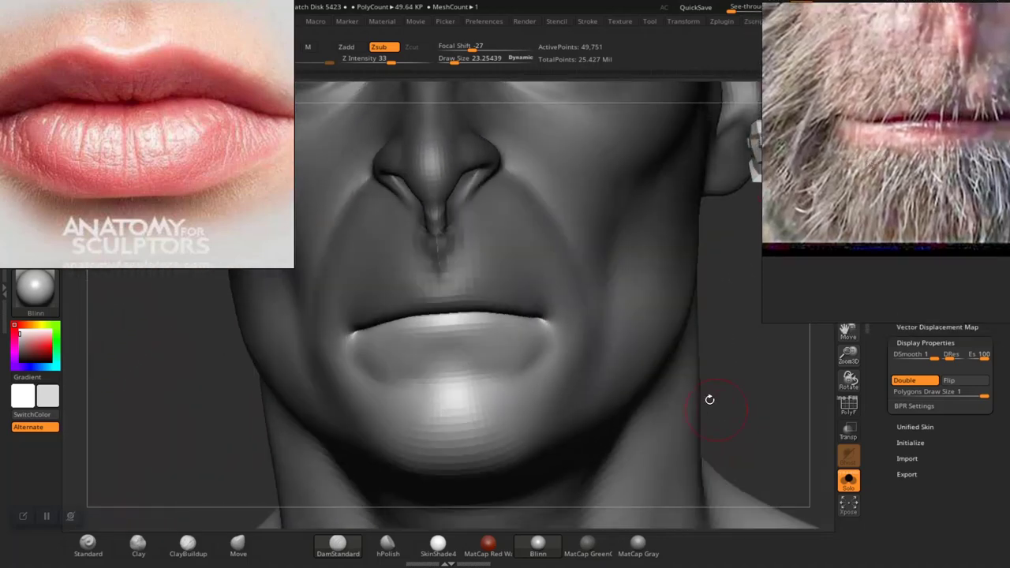
- Check the mouth from the front and three-quarter side, and raise the head by one more subdivision level
mouse_move(750, 358)
left_mouse_down("shift")
mouse_move(732, 368)
mouse_move(720, 416)
mouse_move(758, 458)
mouse_move(816, 434)
mouse_move(735, 444)
left_mouse_up("shift")
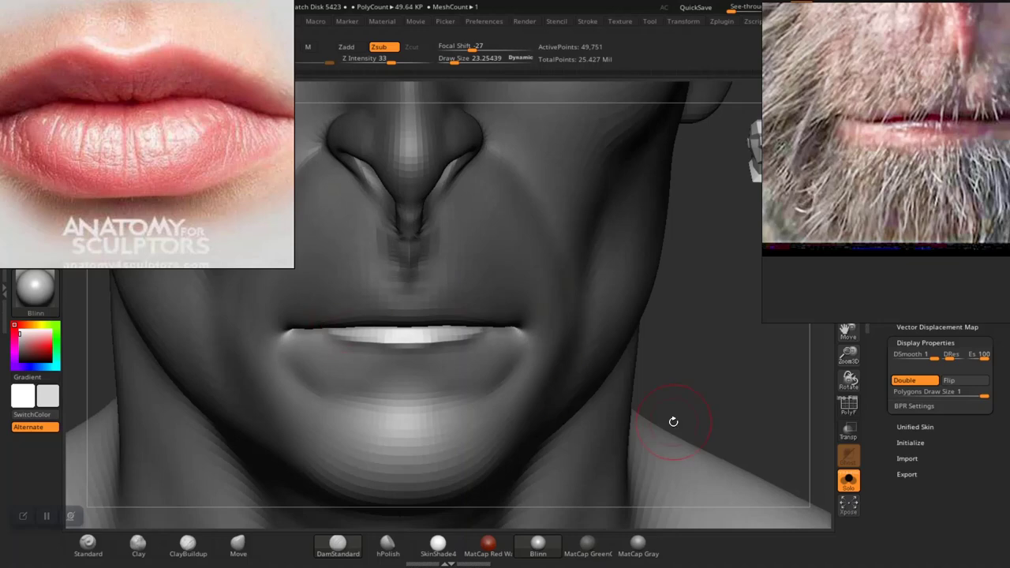
left_click_drag(696, 369, 622, 296, "alt")
left_click_drag(649, 368, 665, 408, "alt")
left_click_drag(592, 406, 662, 406)
left_click_drag(600, 360, 729, 432, "alt")
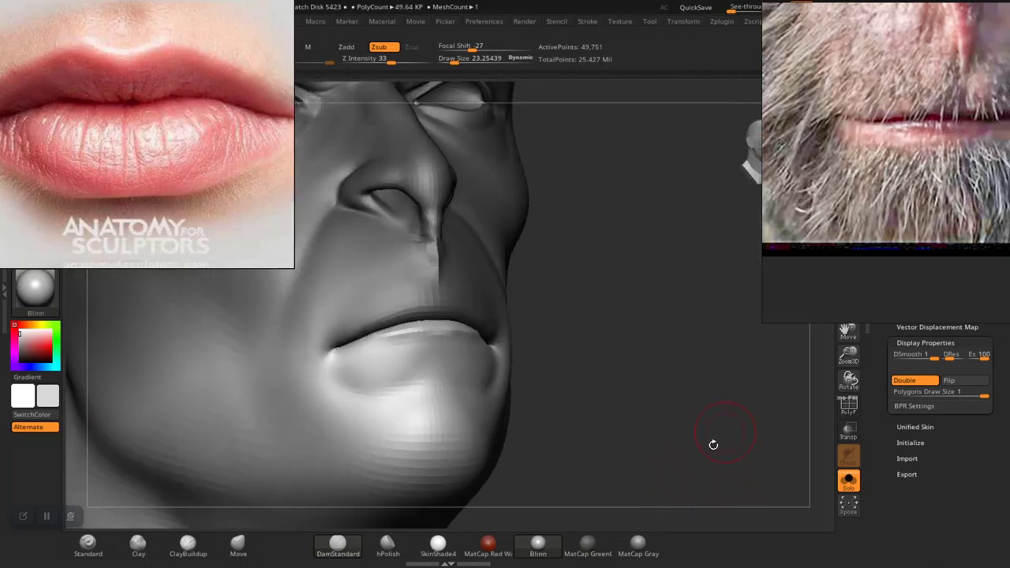
key("d")
left_click_drag(633, 380, 609, 422)
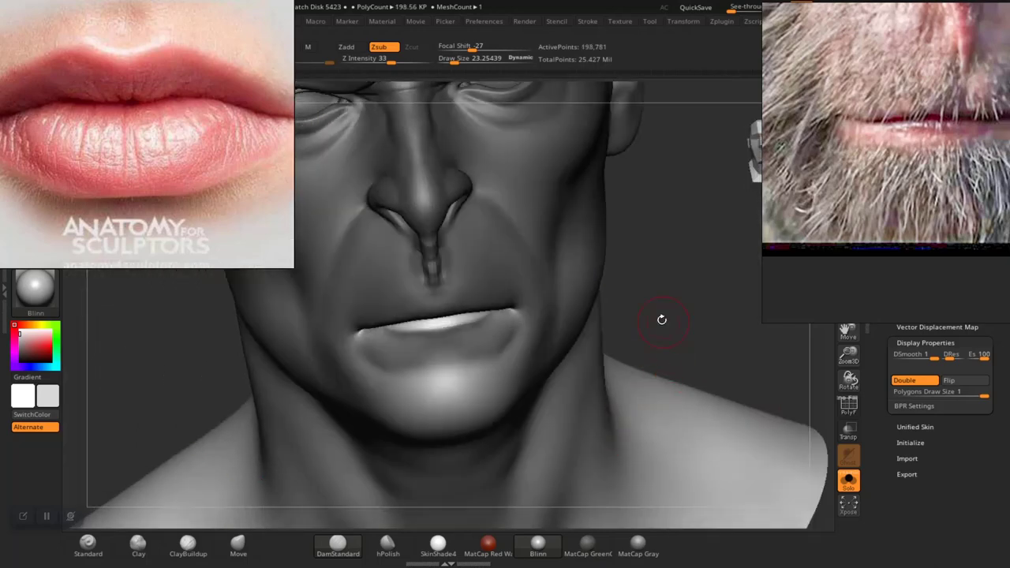
- Smooth the hard ridge along the upper edge of the lower lip
left_click_drag(660, 321, 724, 426, "shift")
left_click_drag(663, 422, 718, 431)
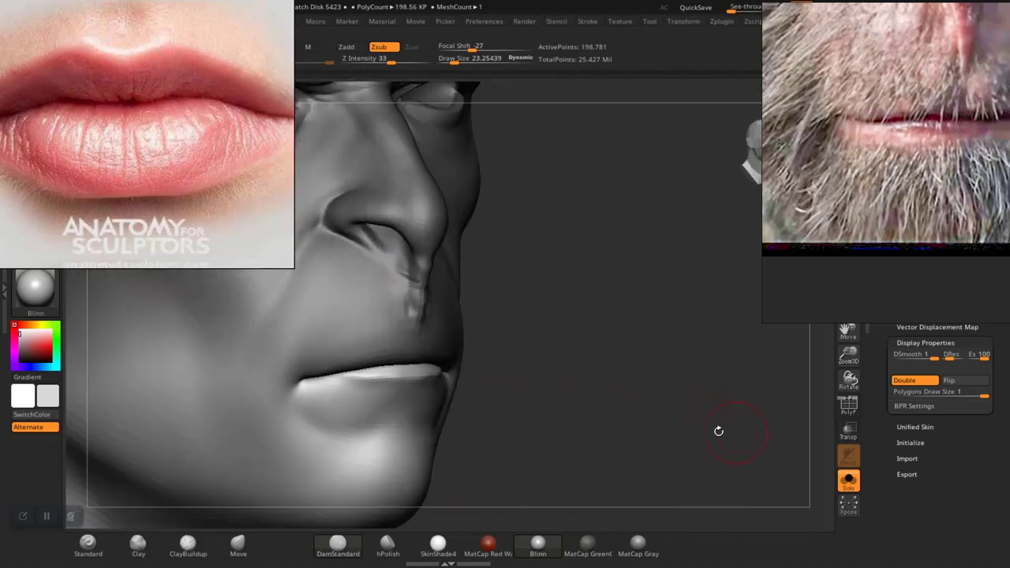
left_click_drag(672, 401, 718, 442, "alt")
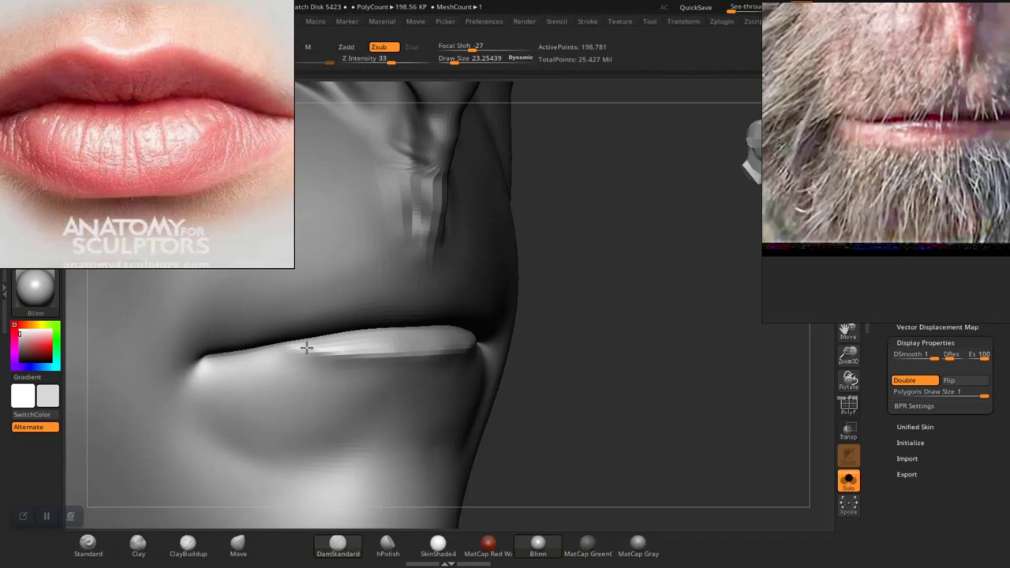
left_click_drag(398, 360, 342, 348, "shift")
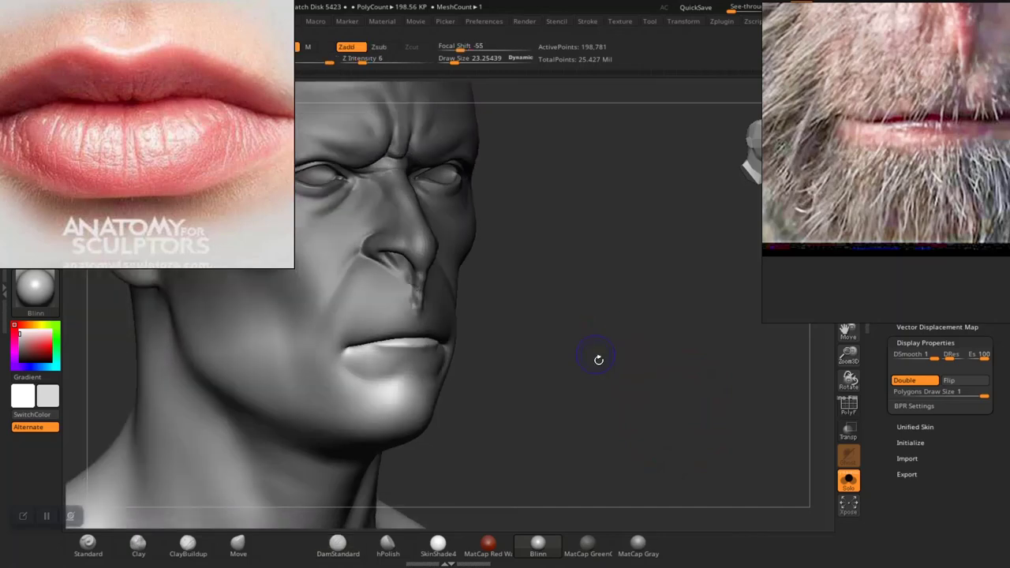
left_click_drag(597, 355, 582, 366, "shift")
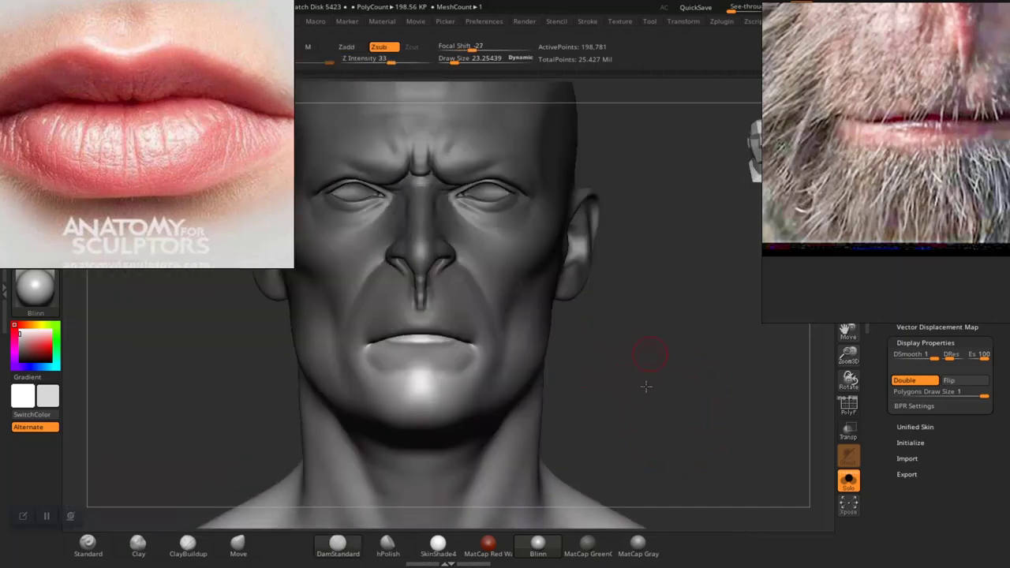
- Carve the upper lip's contour just above the mouth line with the DamStandard brush, forming a slight cupid's bow
mouse_move(646, 387)
left_mouse_down("alt")
mouse_move(681, 426)
mouse_move(721, 395)
mouse_move(733, 410)
mouse_move(721, 439)
left_mouse_up("alt")
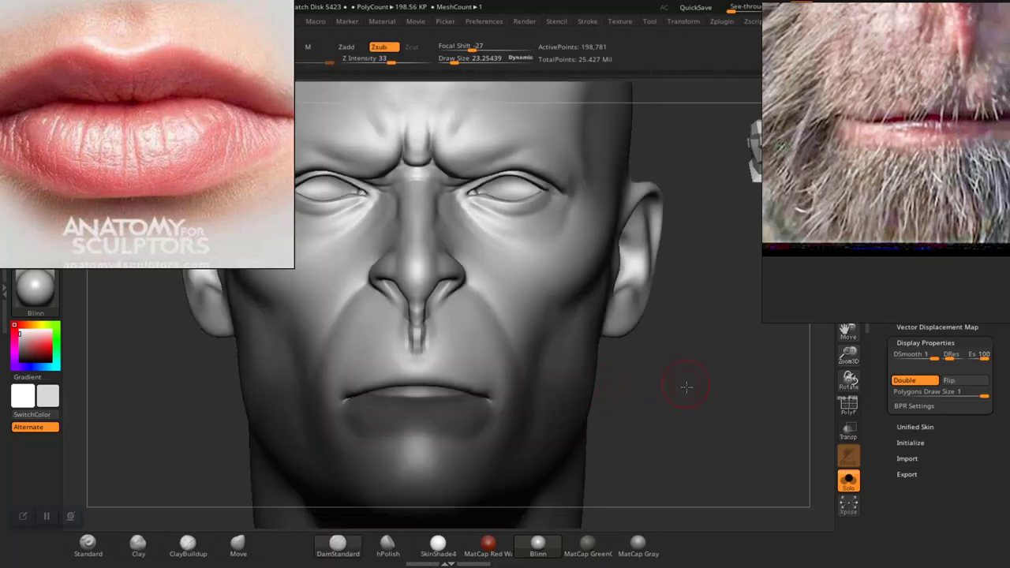
mouse_move(684, 387)
left_mouse_down()
mouse_move(753, 431)
mouse_move(755, 363)
mouse_move(735, 353)
mouse_move(781, 375)
mouse_move(749, 368)
left_mouse_up()
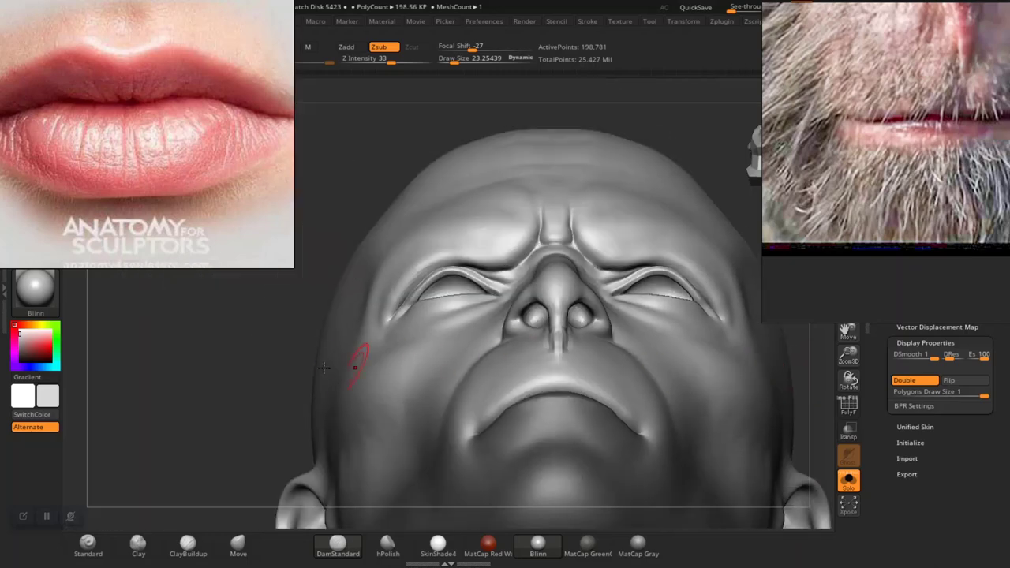
left_click_drag(207, 403, 73, 381, "alt")
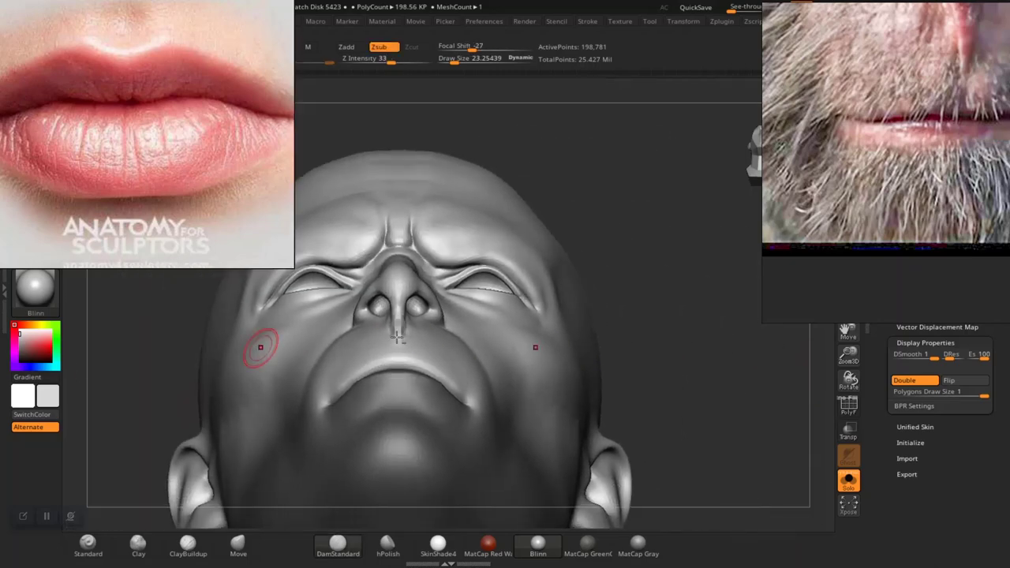
left_click_drag(647, 324, 735, 388)
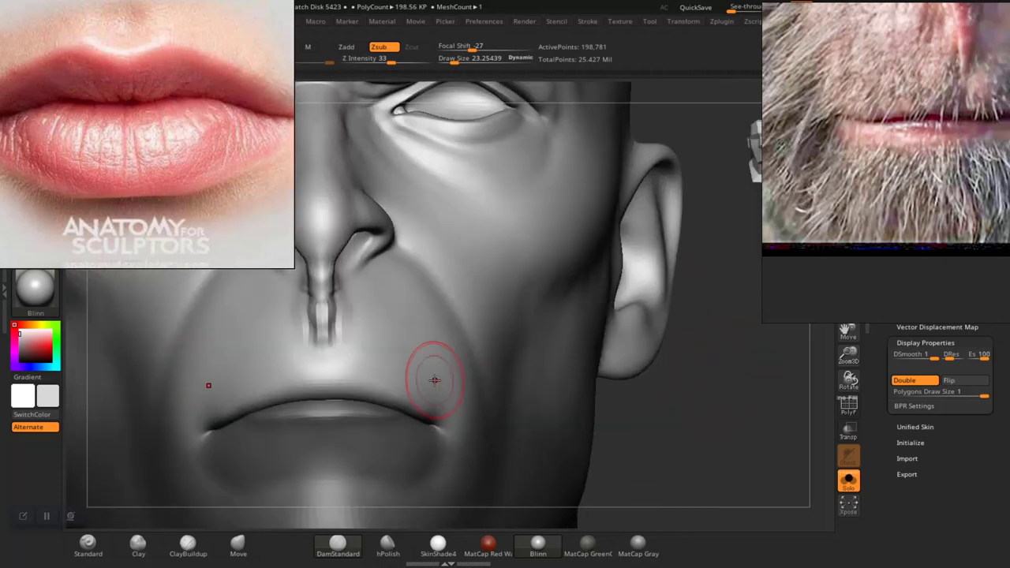
left_click_drag(680, 452, 610, 444)
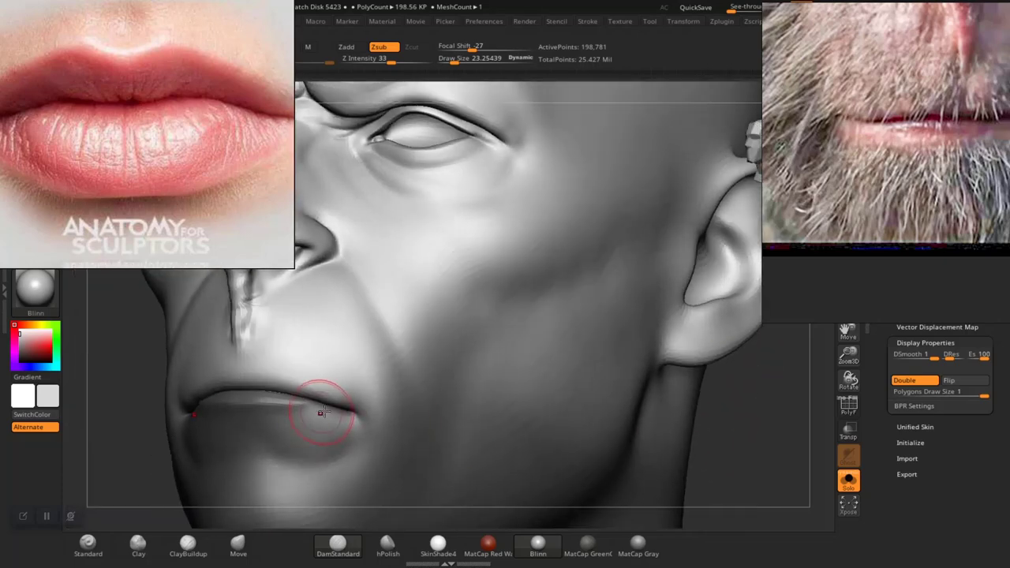
mouse_move(322, 412)
left_mouse_down()
mouse_move(349, 406)
mouse_move(335, 403)
left_mouse_up()
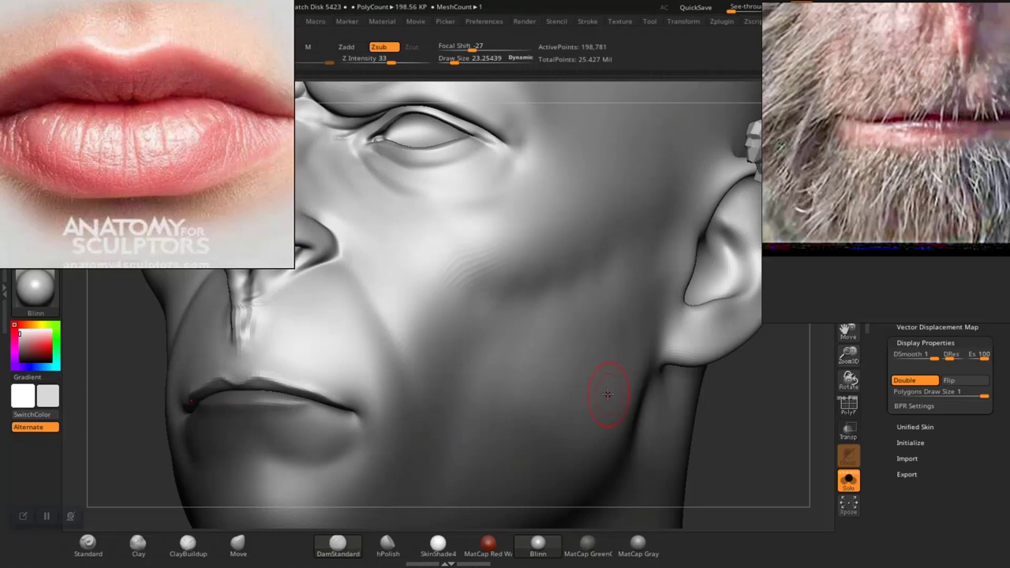
mouse_move(747, 448)
left_mouse_down("alt")
mouse_move(640, 402)
mouse_move(555, 406)
mouse_move(715, 331)
mouse_move(760, 451)
left_mouse_up("alt")
left_click_drag(715, 389, 707, 422)
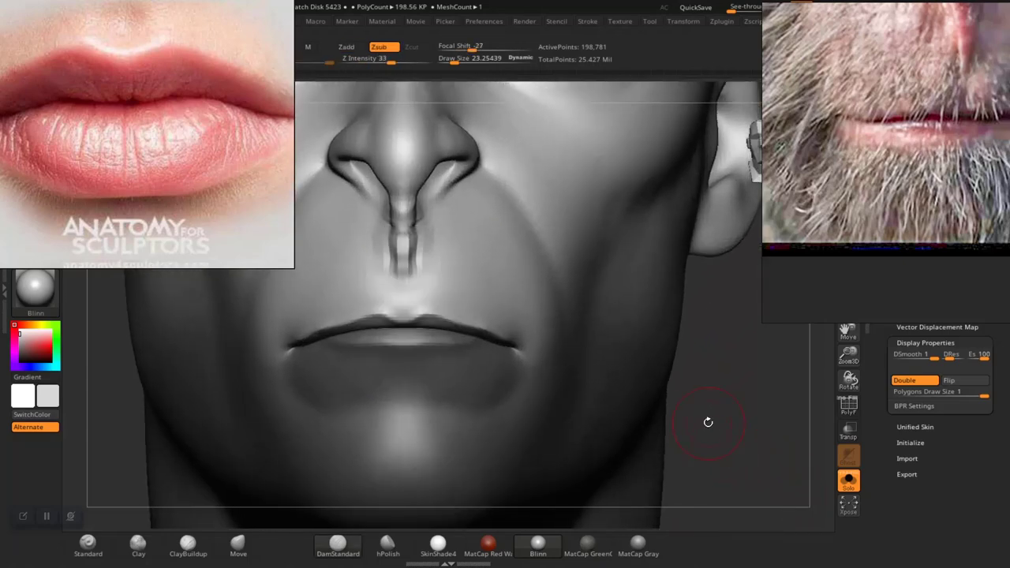
- Number the three cupid's bow points on the lip photo and the matching points on the sculpt's upper lip for comparison
left_click(18, 518)
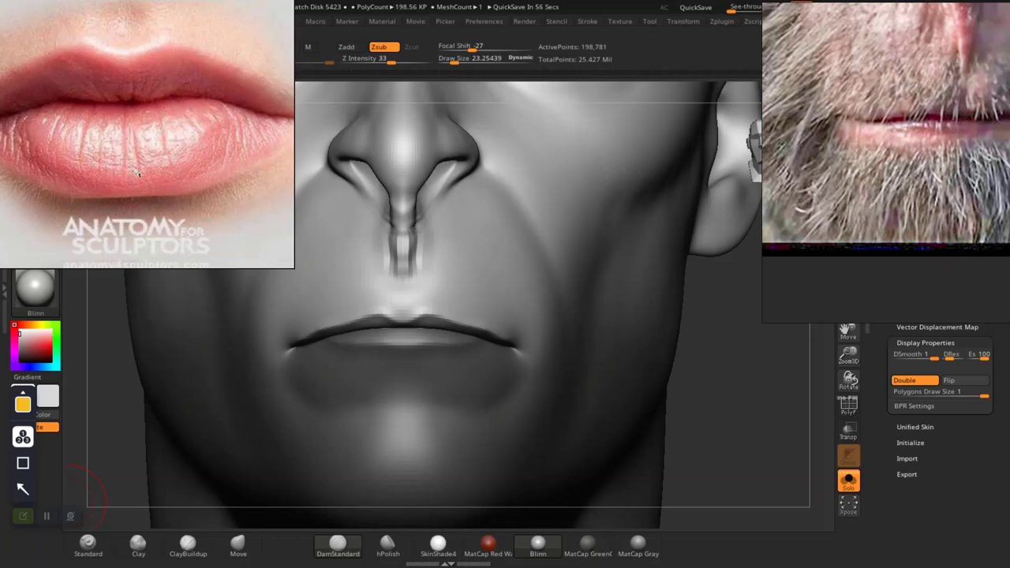
left_click(78, 36)
left_click(120, 53)
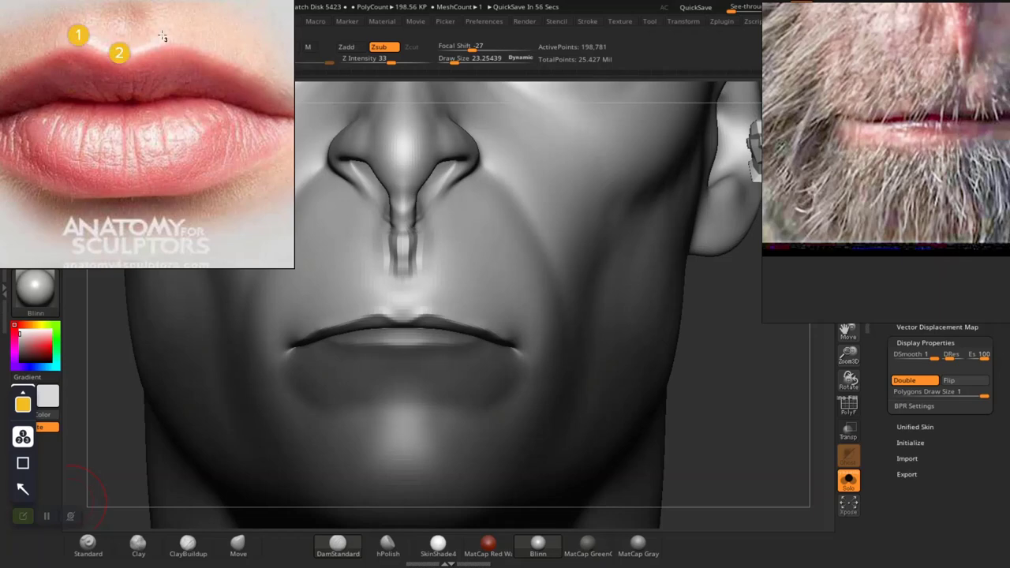
left_click(153, 38)
left_click(380, 314)
left_click(402, 318)
left_click(422, 313)
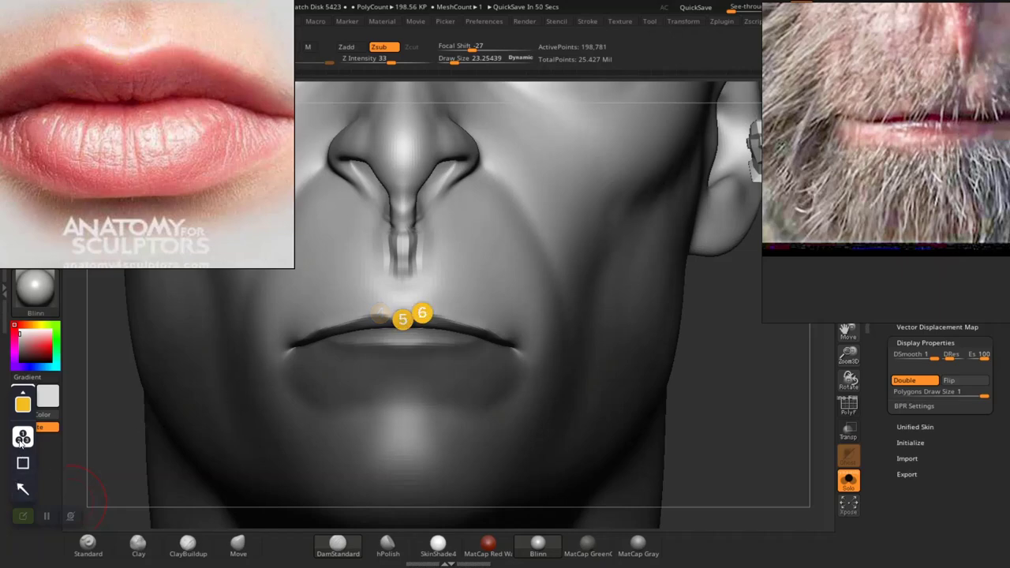
left_click(23, 516)
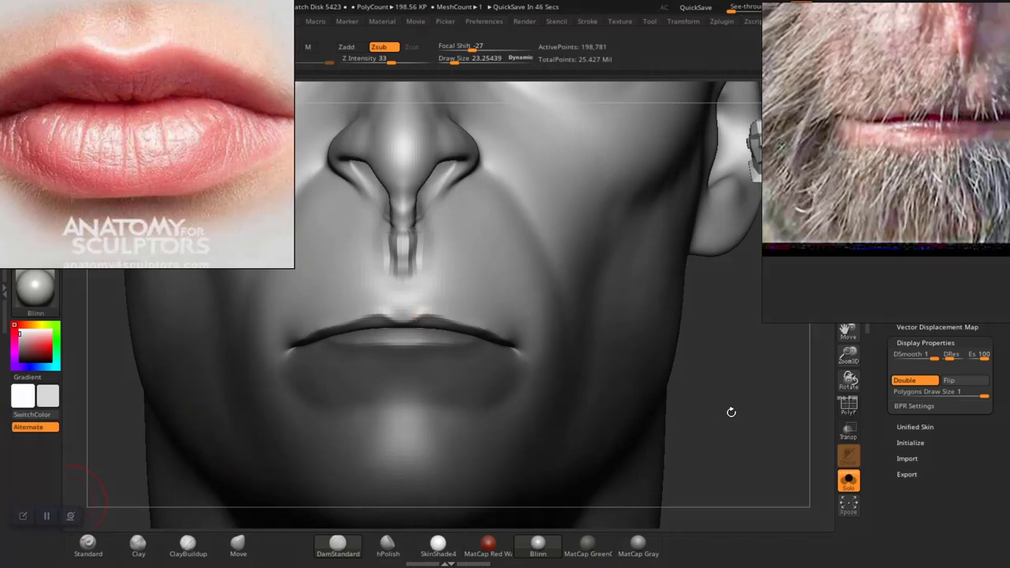
- Refine the upper lip's contour with DamStandard at a draw size of about 15, and smooth its border towards the mouth corner
mouse_move(731, 412)
left_mouse_down()
mouse_move(695, 399)
mouse_move(668, 408)
mouse_move(726, 491)
mouse_move(767, 469)
mouse_move(733, 419)
mouse_move(721, 457)
mouse_move(714, 453)
left_mouse_up()
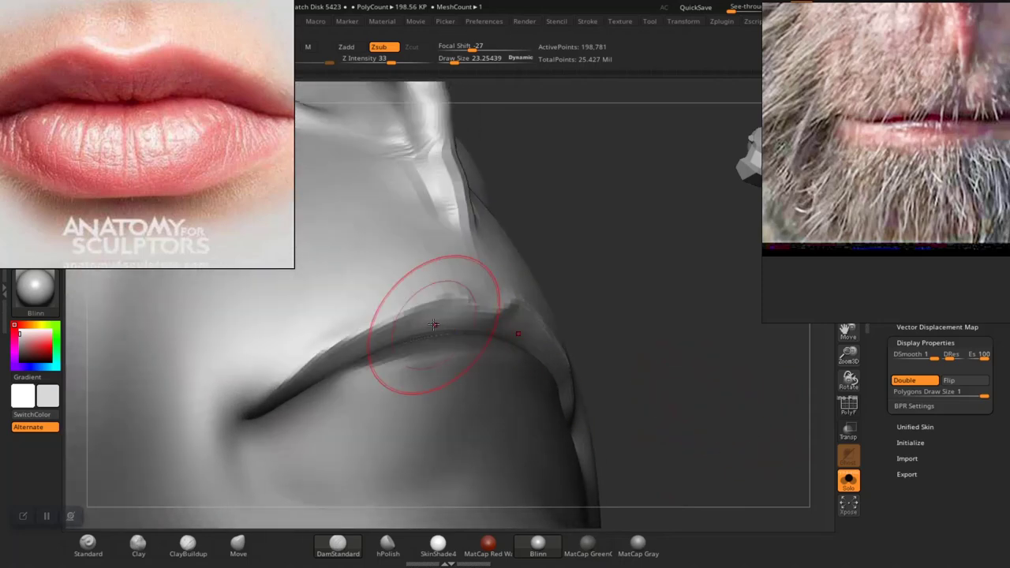
key("space")
left_click_drag(433, 317, 419, 318)
left_click_drag(277, 385, 302, 356, "shift")
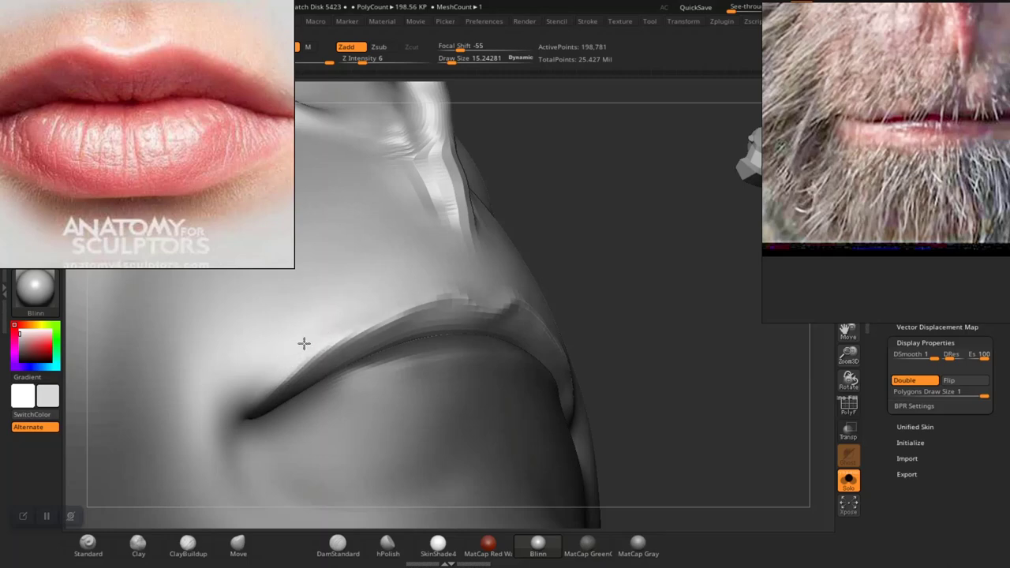
mouse_move(629, 419)
left_mouse_down()
mouse_move(645, 372)
mouse_move(622, 388)
mouse_move(661, 399)
mouse_move(682, 387)
mouse_move(694, 408)
mouse_move(710, 365)
mouse_move(666, 415)
mouse_move(696, 392)
mouse_move(686, 412)
left_mouse_up()
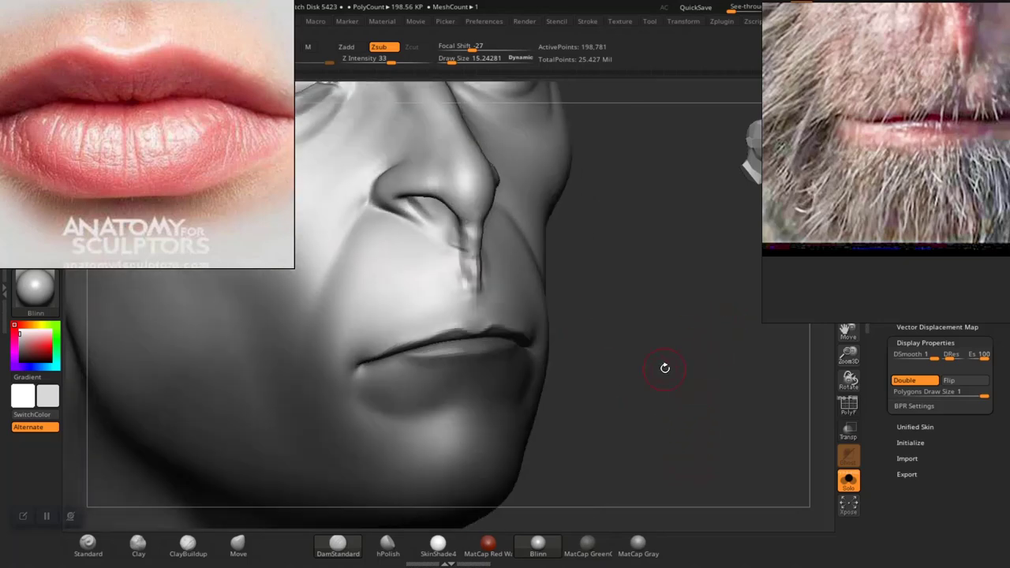
mouse_move(665, 368)
left_mouse_down()
mouse_move(681, 401)
mouse_move(710, 360)
mouse_move(675, 403)
mouse_move(694, 418)
mouse_move(717, 406)
mouse_move(639, 372)
left_mouse_up()
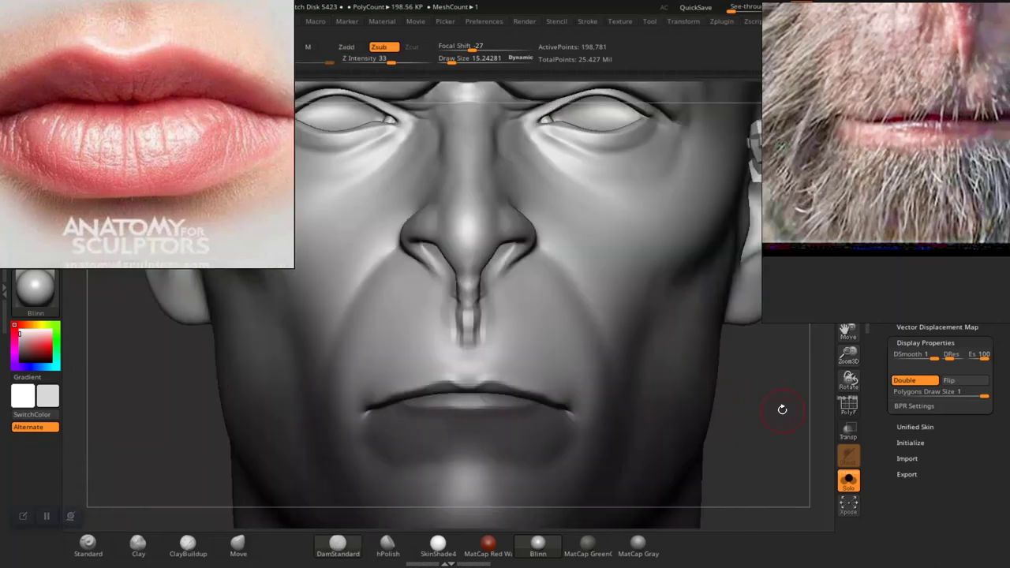
- Browse the lip anatomy references and examine the front wireframe close-up of the cupid's bow and philtrum
left_click_drag(782, 410, 746, 412, "alt")
scroll(161, 162, "up", 4)
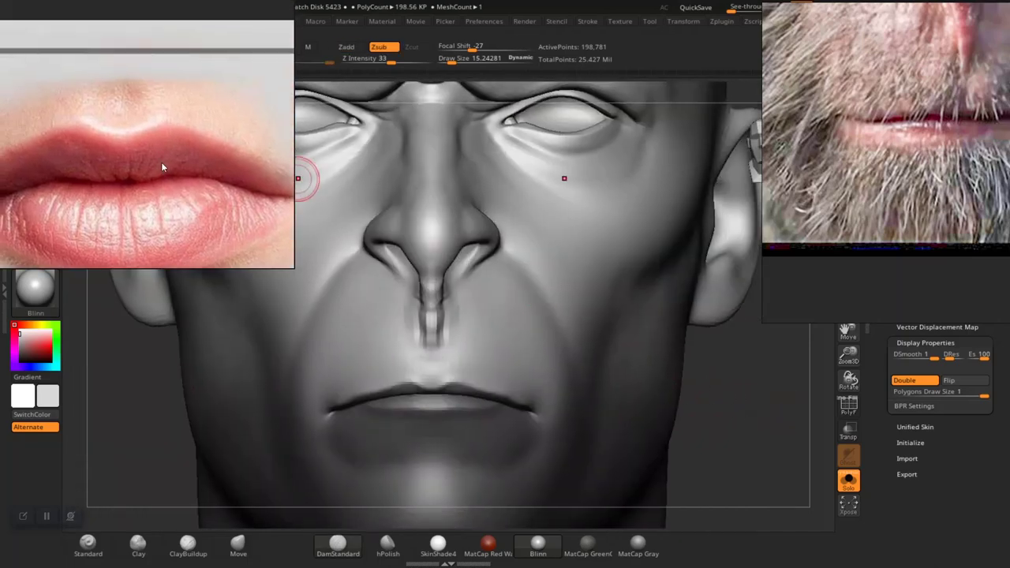
scroll(118, 102, "down", 5)
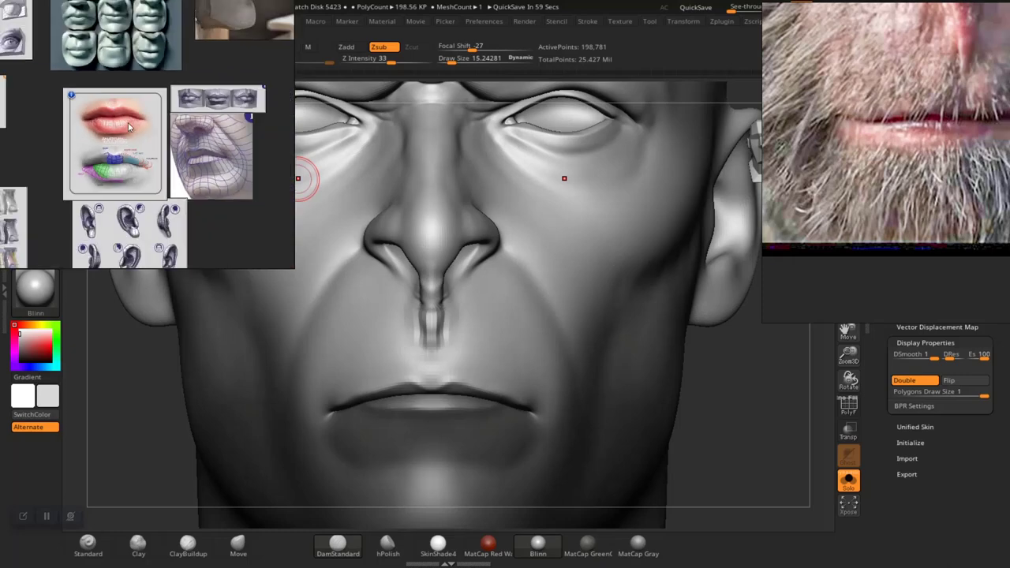
middle_click_drag(120, 118, 155, 85)
scroll(200, 94, "up", 3)
middle_click_drag(241, 102, 164, 168)
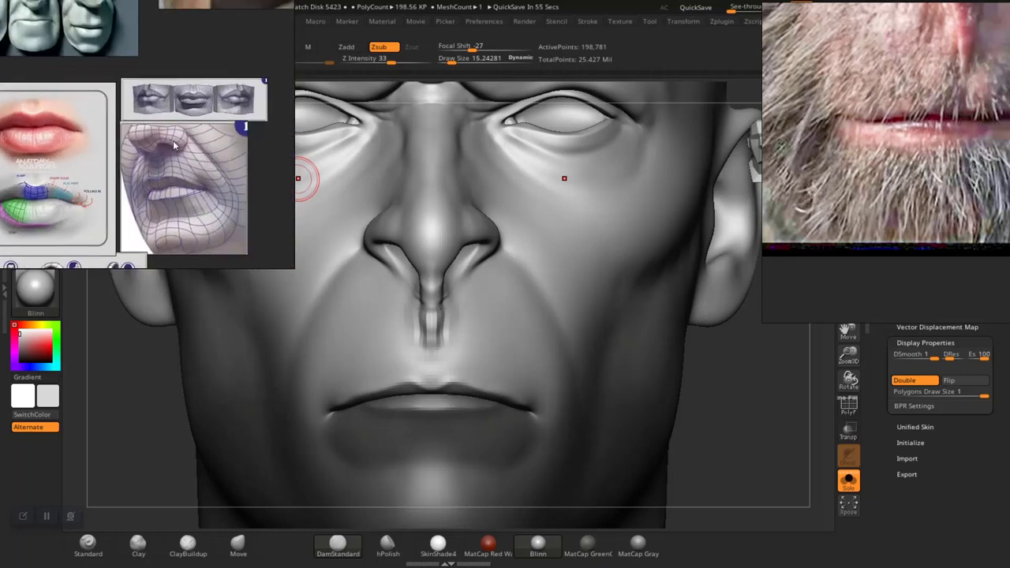
scroll(197, 111, "up", 3)
scroll(178, 161, "up", 3)
middle_click_drag(198, 87, 148, 164)
scroll(162, 156, "up", 2)
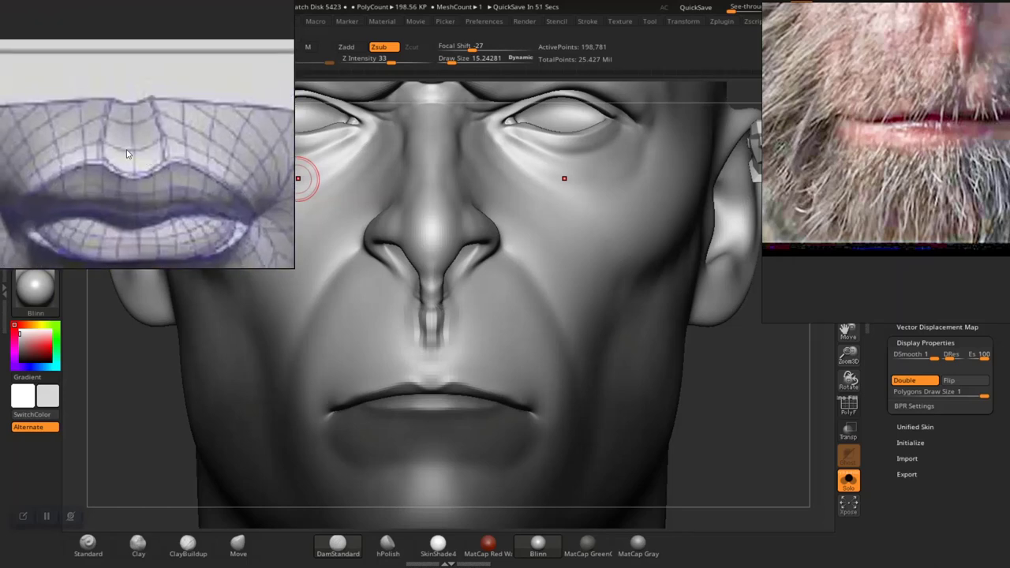
- Build up the philtrum just above the upper lip with the Clay brush at a draw size of about 17, on lower subdivision levels
left_click_drag(722, 389, 712, 379)
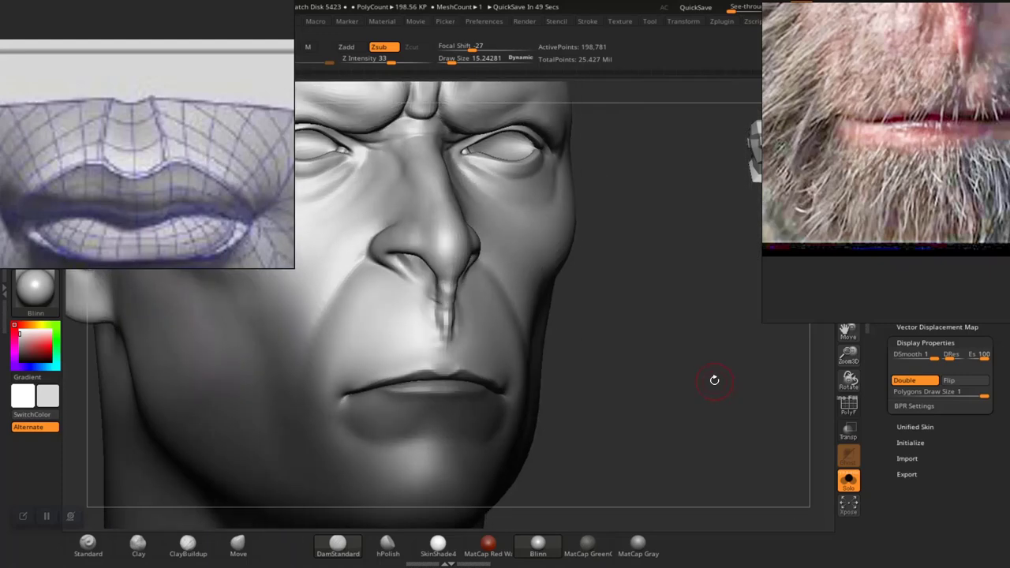
key("shift+d")
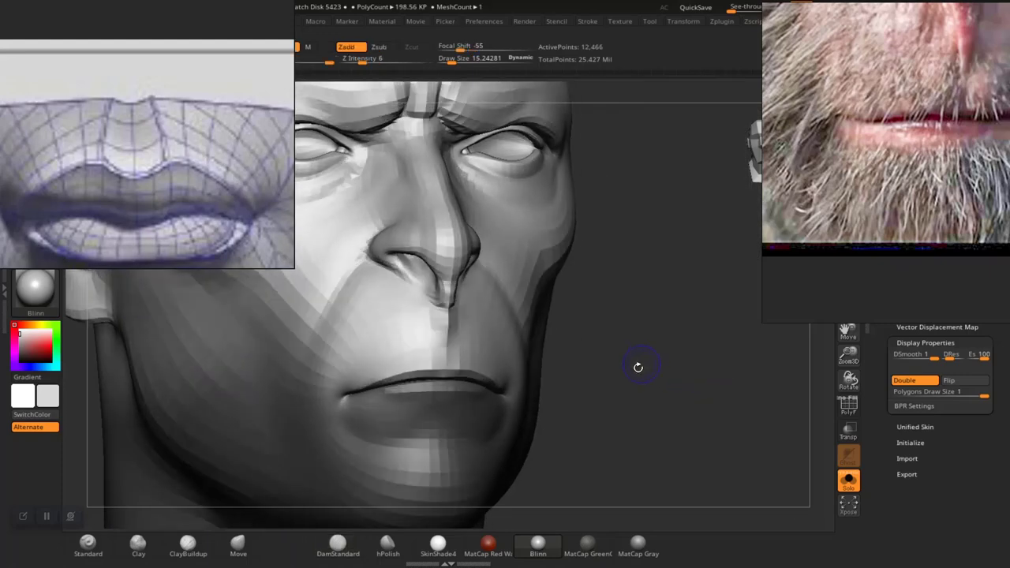
left_click_drag(638, 368, 689, 431, "alt")
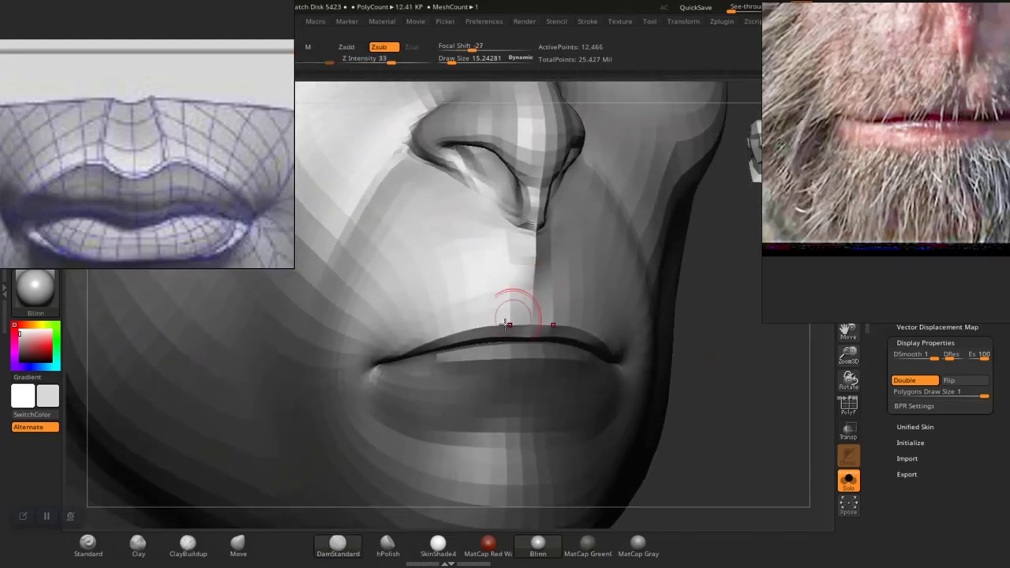
left_click(134, 548)
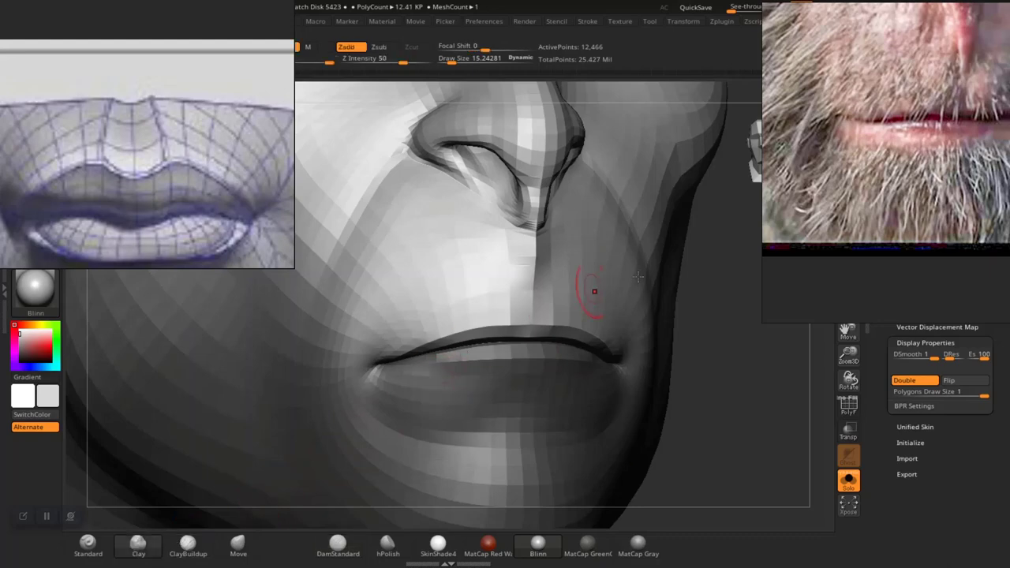
left_click_drag(740, 311, 710, 312)
key("space")
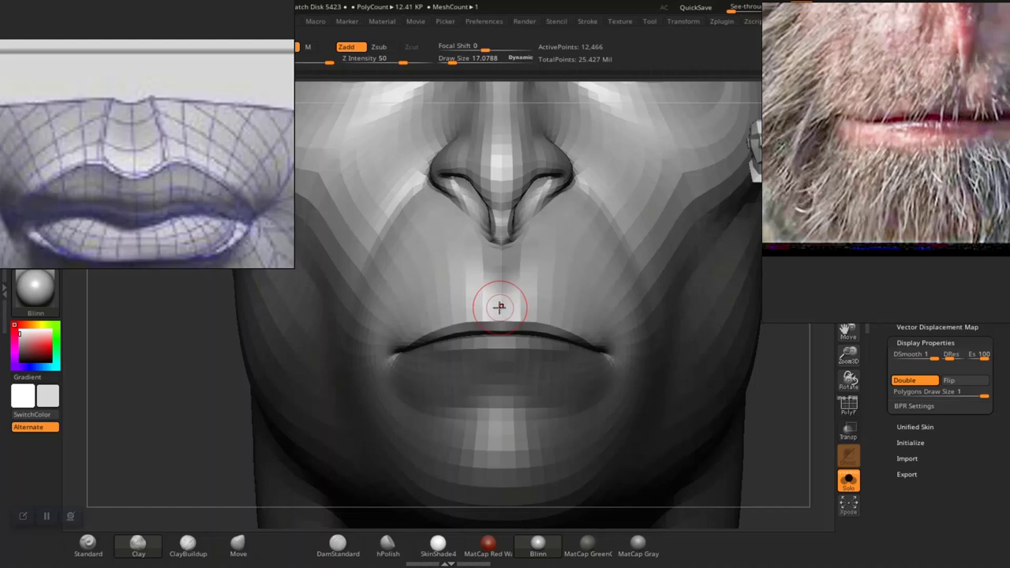
key("ctrl+d")
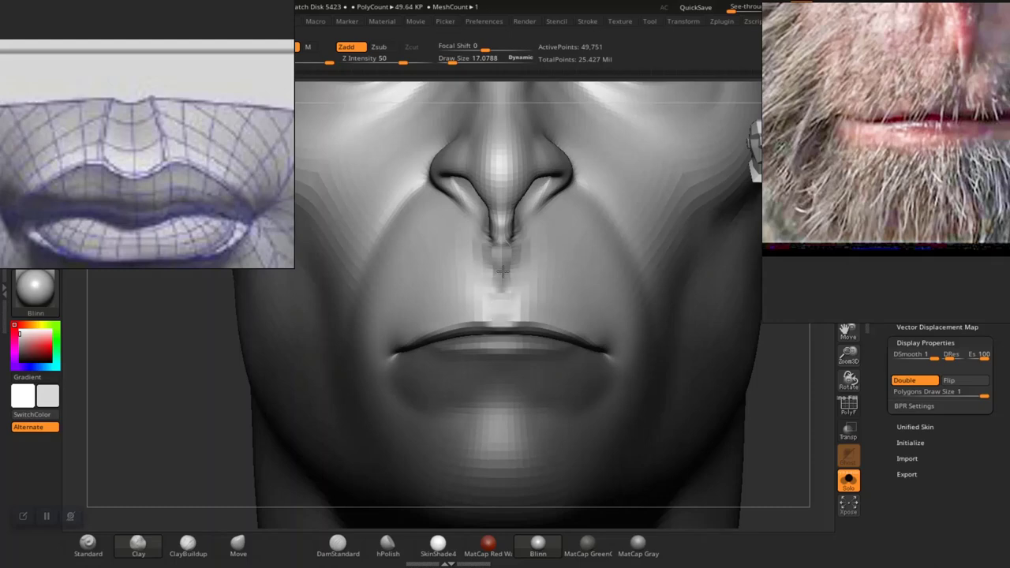
mouse_move(746, 359)
left_mouse_down()
mouse_move(762, 377)
mouse_move(699, 350)
mouse_move(707, 403)
mouse_move(624, 363)
left_mouse_up()
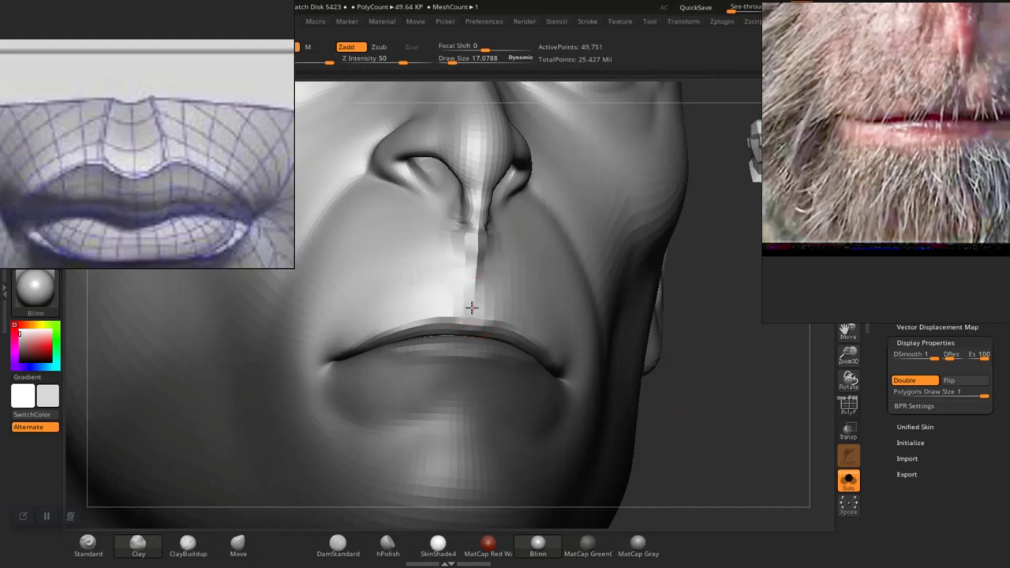
mouse_move(471, 308)
left_mouse_down()
mouse_move(478, 268)
mouse_move(478, 310)
left_mouse_up()
mouse_move(724, 383)
left_mouse_down("alt")
mouse_move(699, 358)
mouse_move(687, 399)
mouse_move(644, 381)
mouse_move(683, 377)
mouse_move(712, 429)
mouse_move(712, 361)
left_mouse_up("alt")
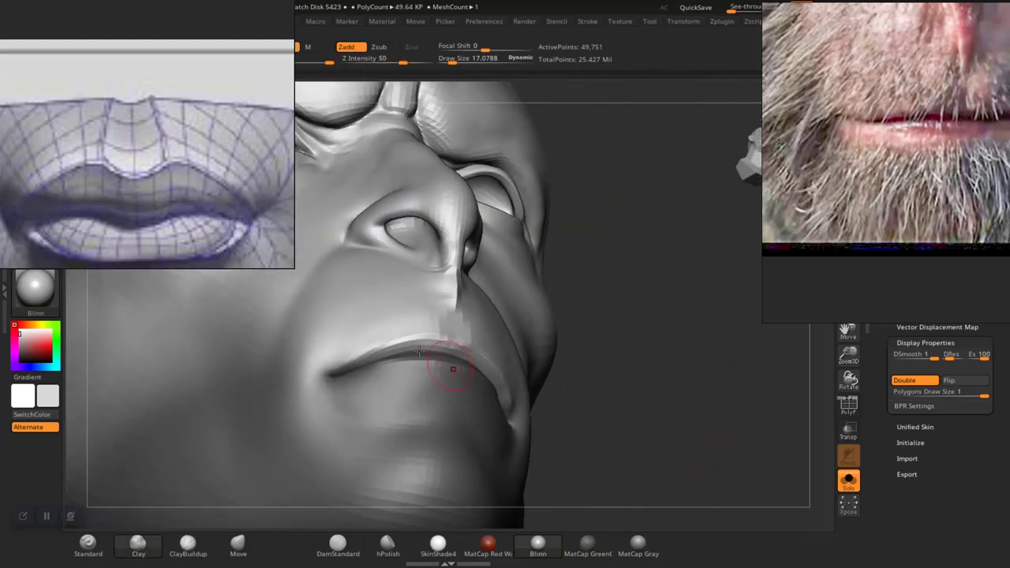
- Soften and raise the upper lip's edge and the philtrum's ridges with the Standard brush at Z intensity 6, up to the 198,781-point level
left_click(87, 543)
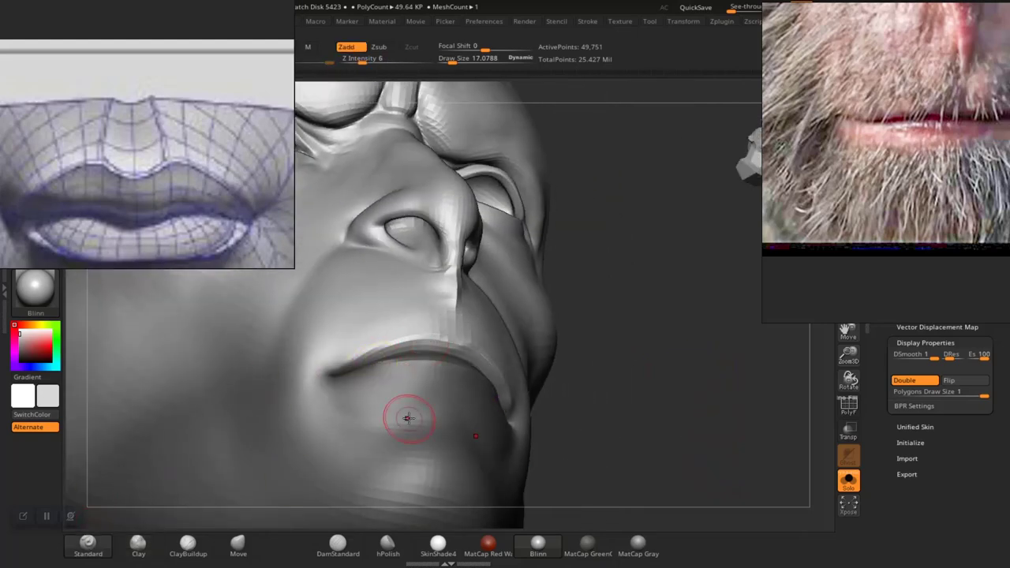
left_click_drag(639, 376, 592, 426, "alt")
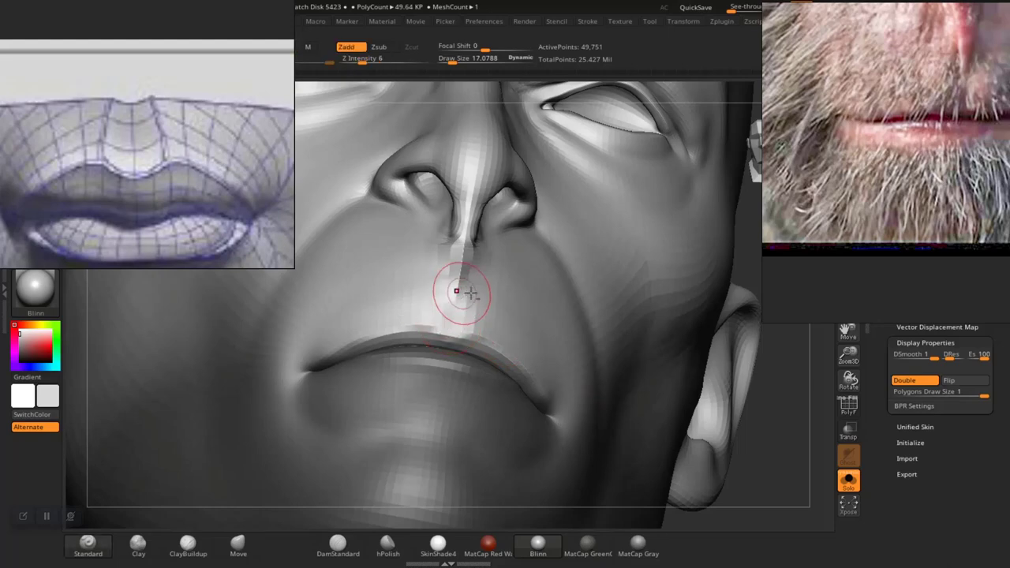
mouse_move(738, 430)
left_mouse_down()
mouse_move(773, 467)
mouse_move(650, 384)
mouse_move(726, 442)
mouse_move(767, 388)
left_mouse_up()
mouse_move(704, 366)
left_mouse_down("alt")
mouse_move(732, 510)
mouse_move(669, 463)
mouse_move(660, 365)
mouse_move(440, 310)
left_mouse_up("alt")
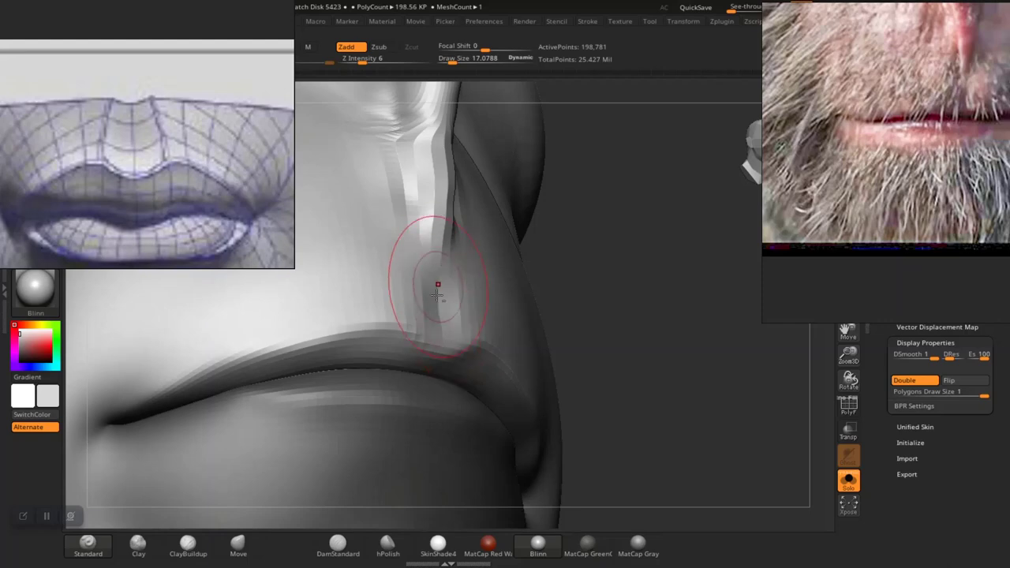
mouse_move(682, 386)
left_mouse_down()
mouse_move(663, 406)
mouse_move(281, 345)
mouse_move(221, 388)
mouse_move(241, 428)
mouse_move(241, 474)
left_mouse_up()
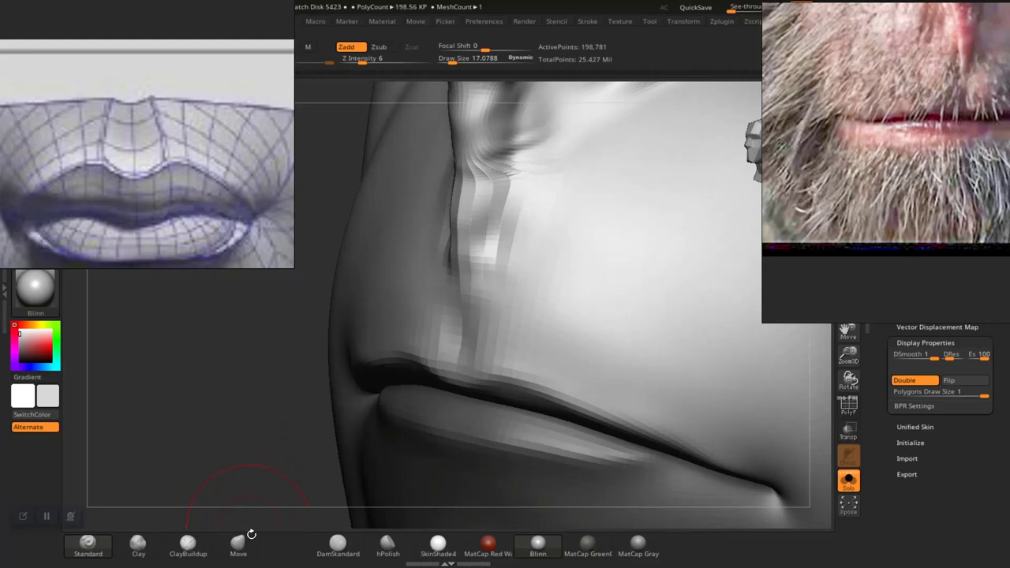
- Try to refine the philtrum's base above the upper lip with the DamStandard brush, and undo the last strokes
left_click(335, 544)
left_click_drag(200, 424, 427, 324)
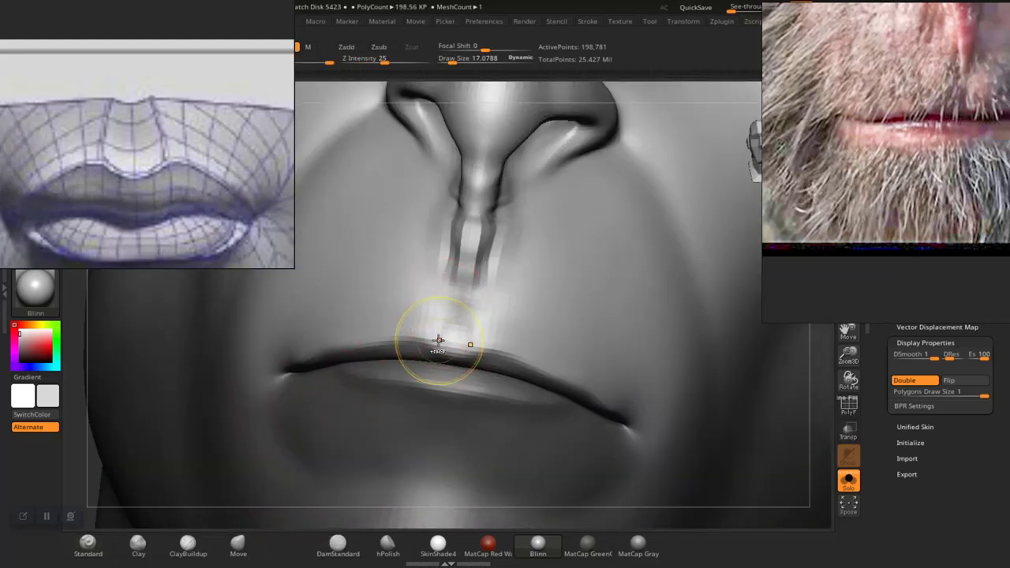
key("ctrl+z")
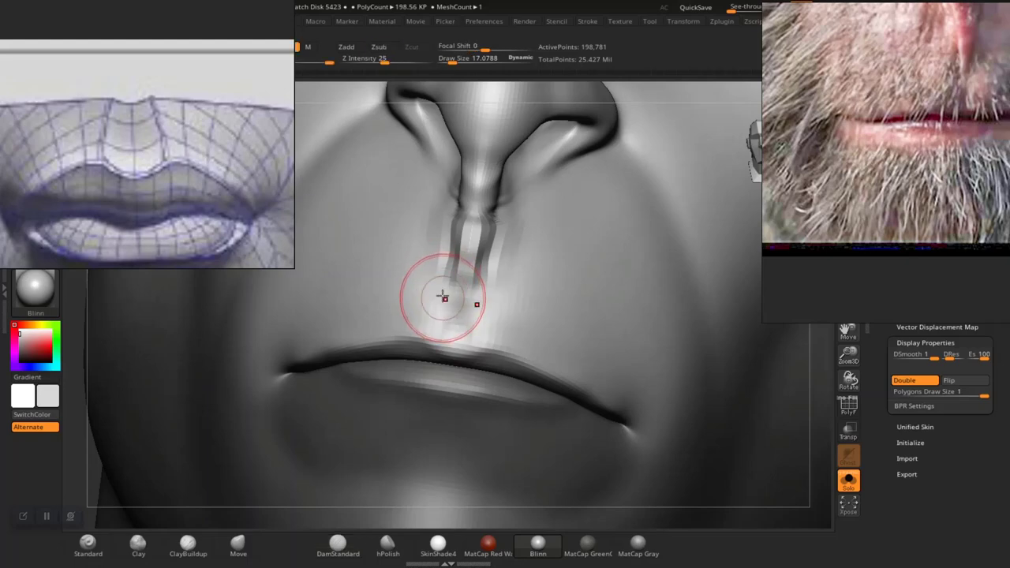
key("ctrl+z")
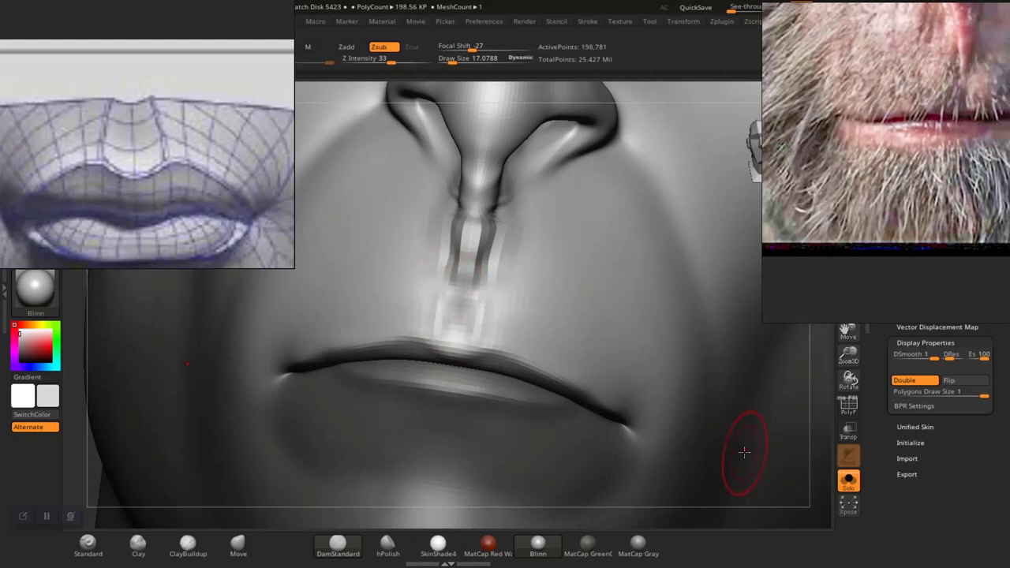
- Smooth the edges of the philtrum groove just above the upper lip from a front view
key("f")
left_click_drag(709, 423, 679, 419, "shift")
left_click_drag(641, 338, 649, 430)
mouse_move(740, 447)
left_mouse_down("alt")
mouse_move(664, 385)
mouse_move(582, 401)
mouse_move(777, 513)
mouse_move(797, 544)
left_mouse_up("alt")
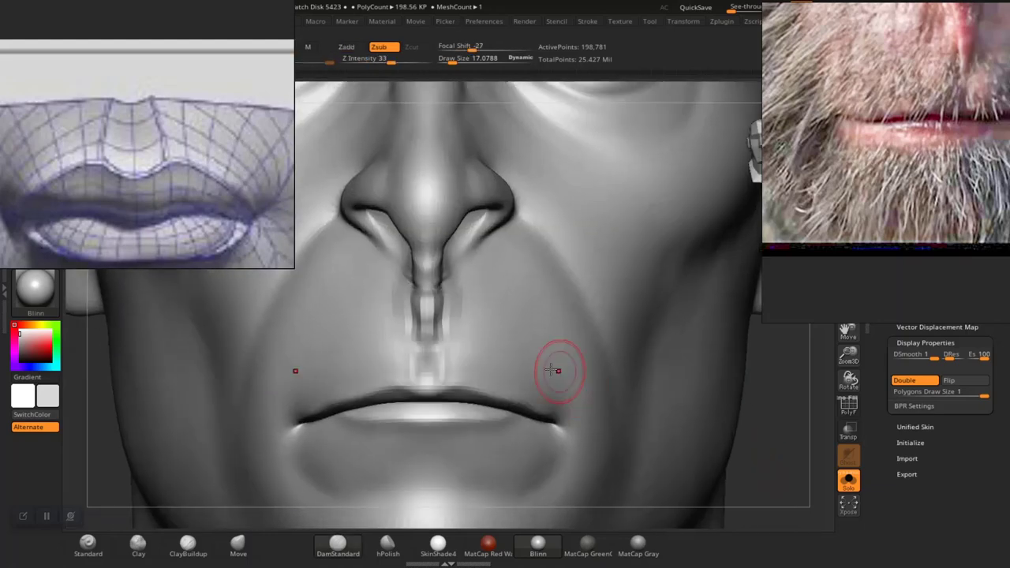
left_click_drag(450, 368, 451, 352, "shift")
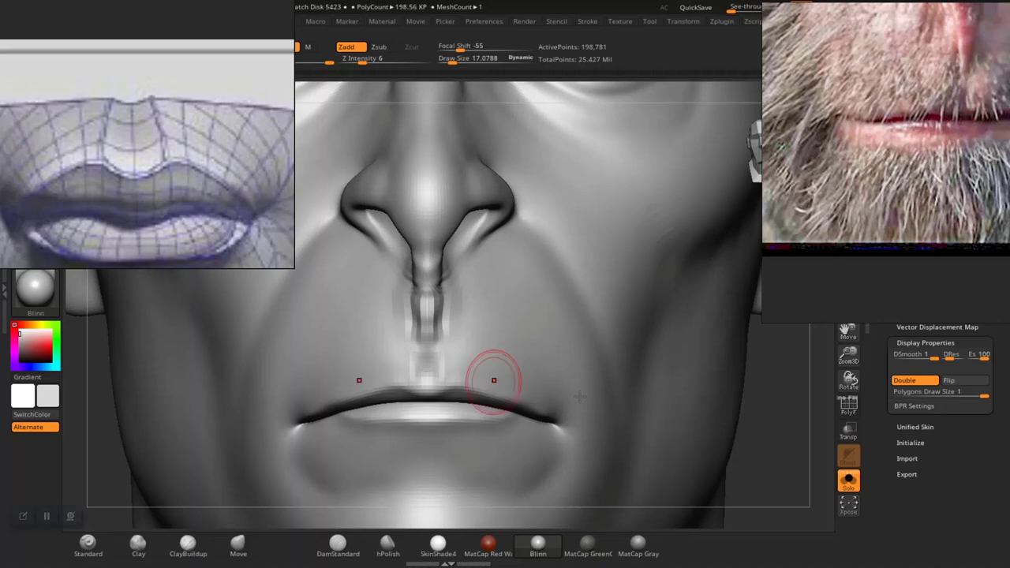
- Compare the whole bust's proportions and mouth shape from the front with the Wukong face reference
left_click_drag(767, 428, 584, 336, "alt")
mouse_move(635, 401)
left_mouse_down("alt")
mouse_move(646, 388)
mouse_move(631, 415)
mouse_move(638, 435)
mouse_move(611, 404)
mouse_move(638, 464)
left_mouse_up("alt")
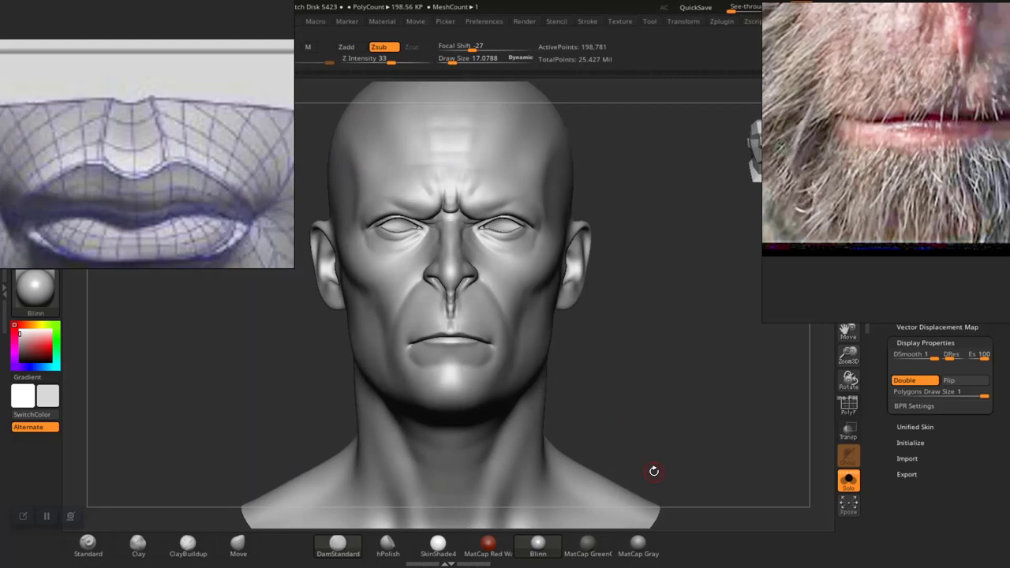
left_click_drag(667, 408, 703, 382)
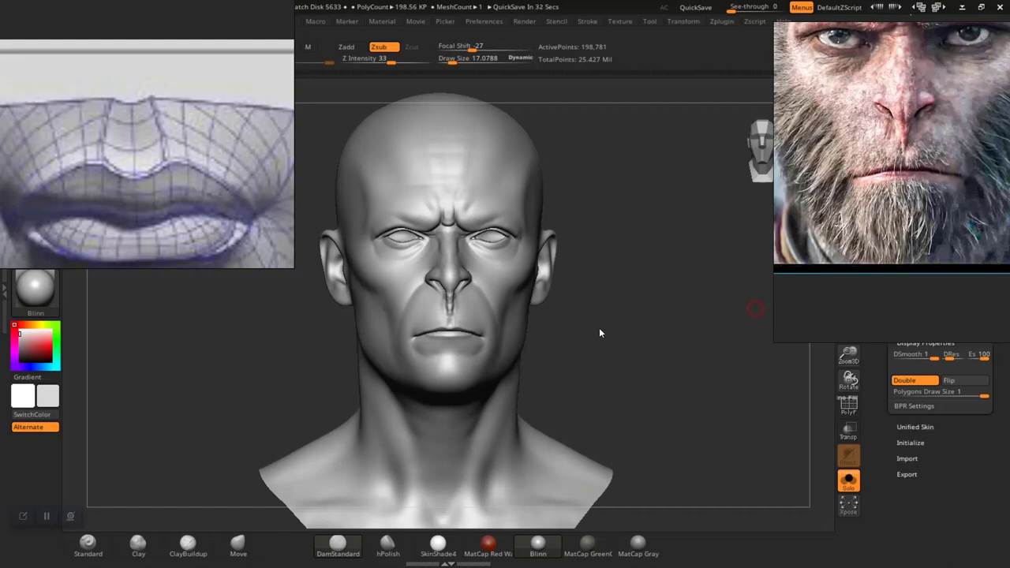
left_click_drag(721, 345, 679, 333)
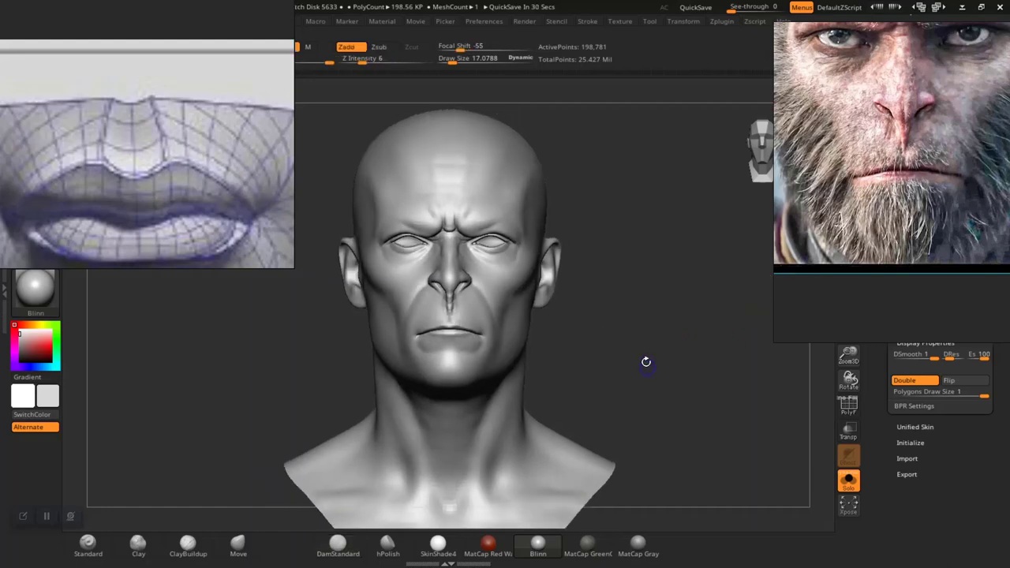
- Lower the head by two subdivision levels and frame its face from the front for comparison with the full Wukong face reference
key("shift+d")
key("b")
key("d")
key("s")
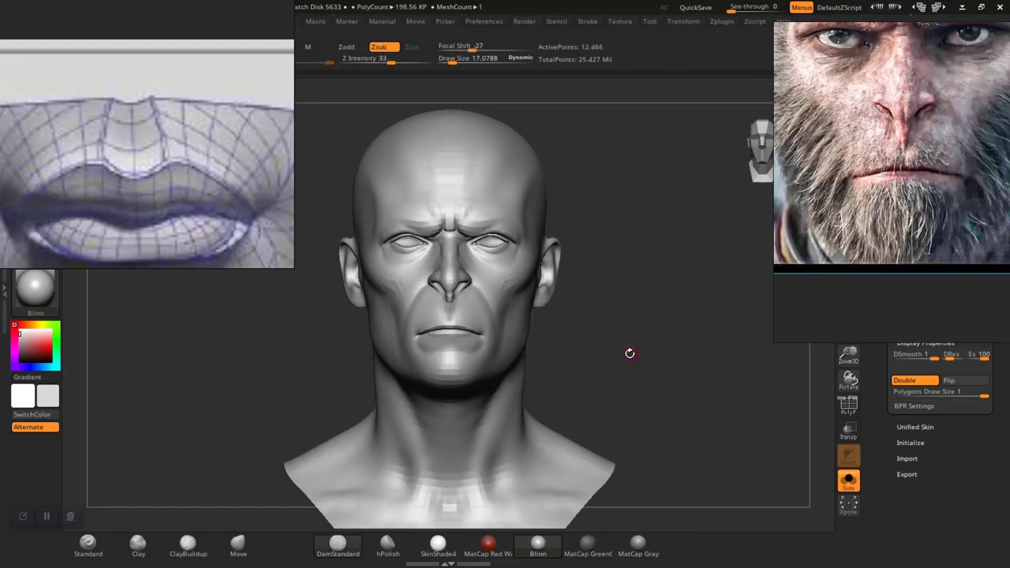
left_click_drag(654, 349, 691, 394)
left_click_drag(680, 359, 705, 446, "alt")
left_click_drag(713, 403, 749, 396)
left_click_drag(666, 400, 724, 396)
left_click_drag(302, 391, 347, 405, "shift")
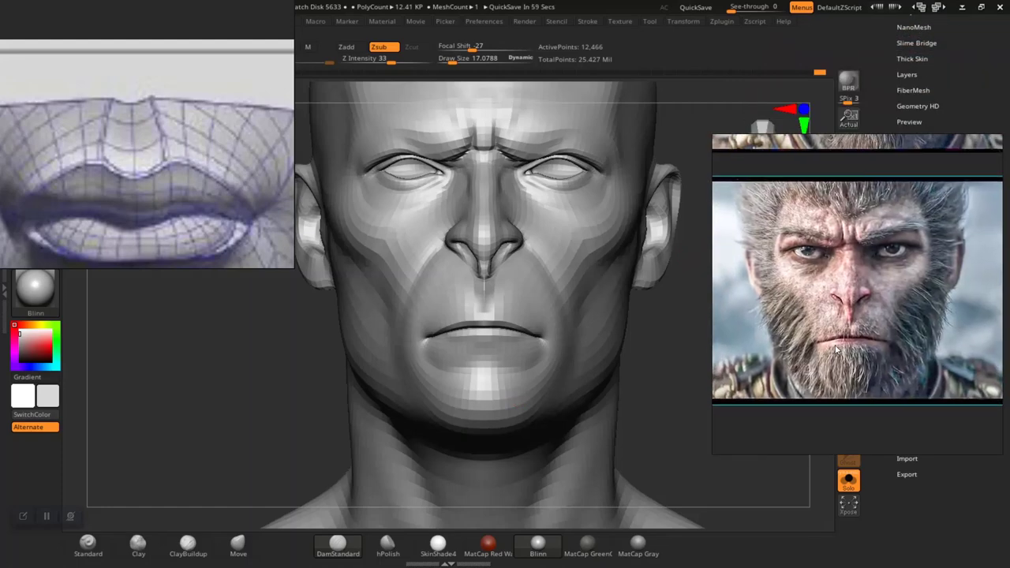
left_click(23, 516)
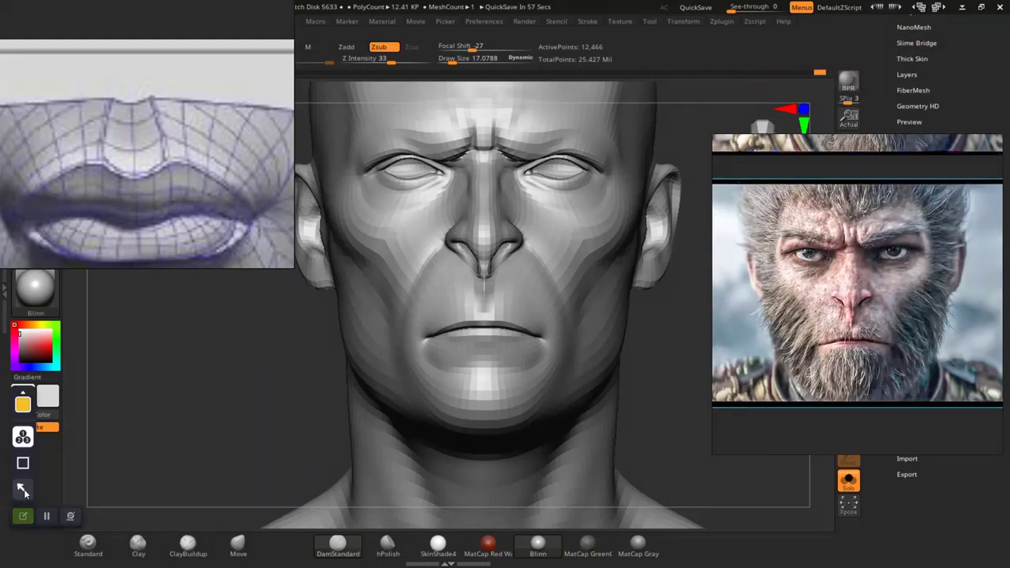
- Mark vertical arrows from the mouth corner up past the eye on the Wukong reference and the sculpt to compare mouth width
left_click(22, 489)
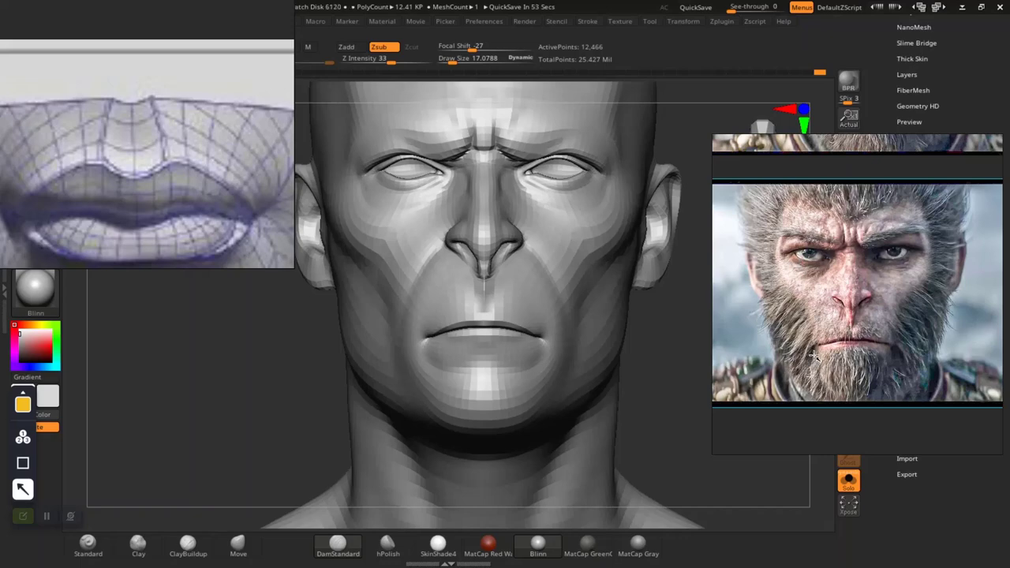
left_click_drag(814, 356, 815, 218)
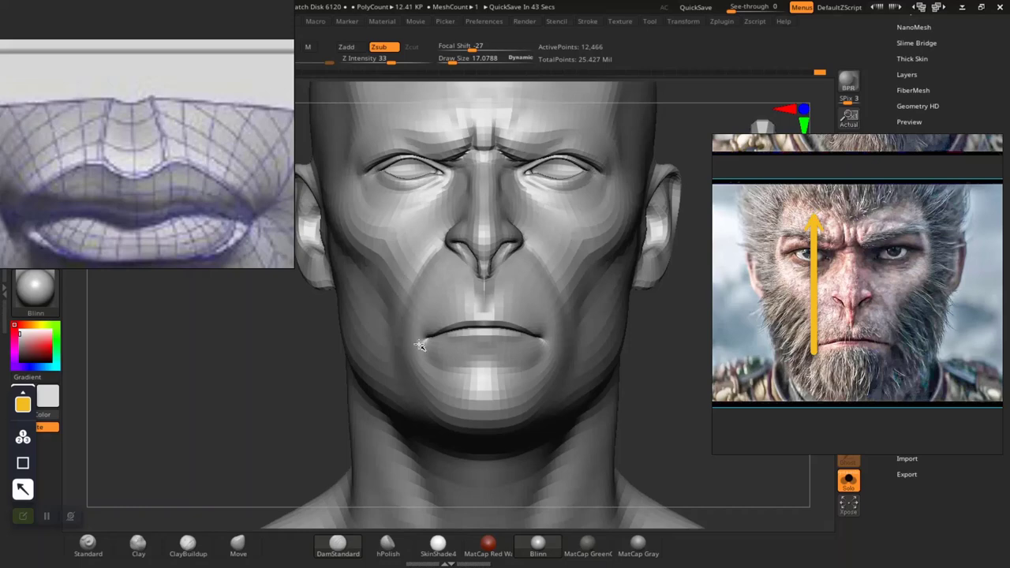
left_click_drag(422, 340, 418, 124)
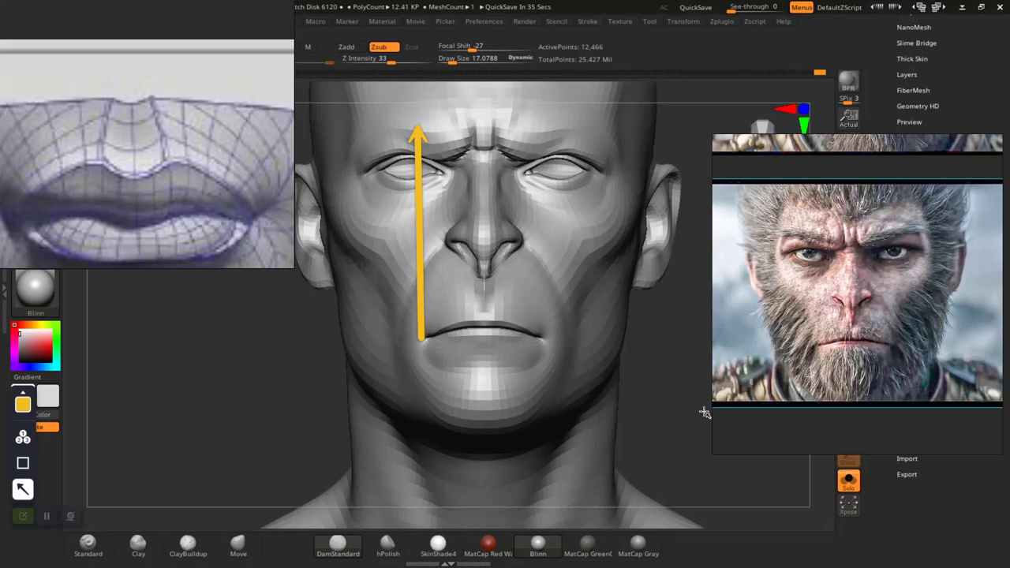
left_click(29, 515)
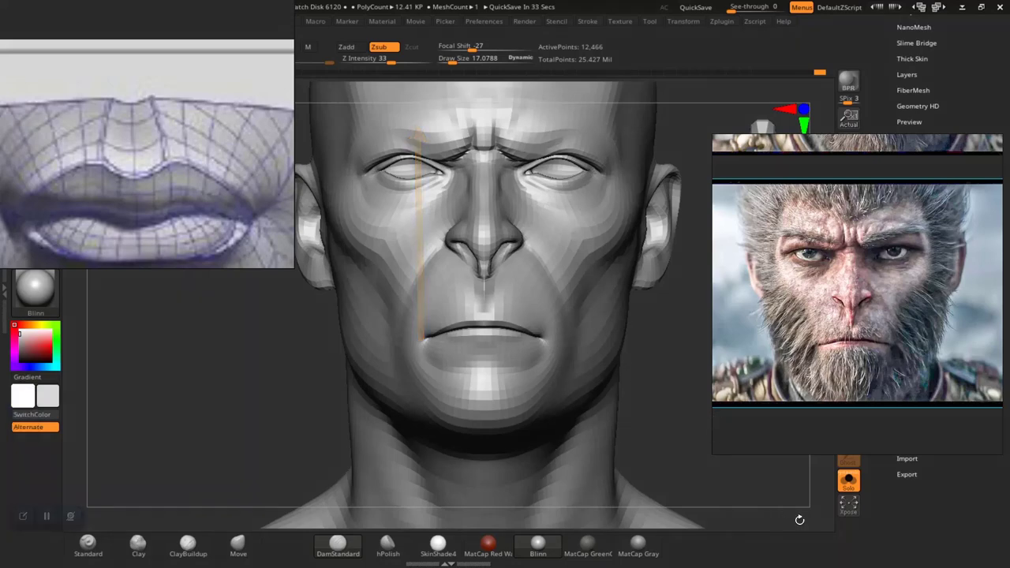
- Turn off Solo to show the eyeballs and recheck the mouth corner's alignment with the eye using arrows on the reference and sculpt
left_click(849, 479)
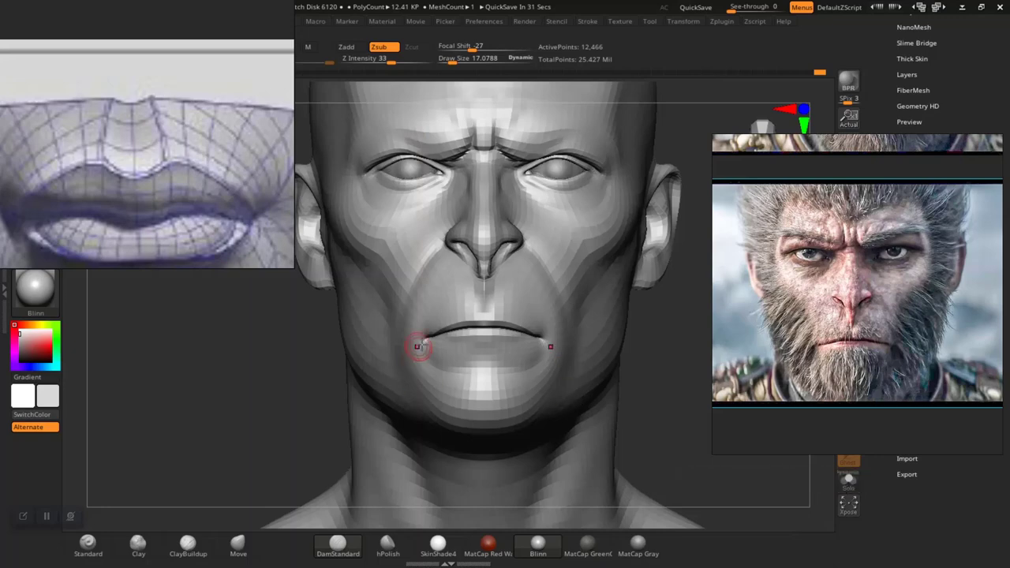
left_click_drag(417, 346, 426, 340)
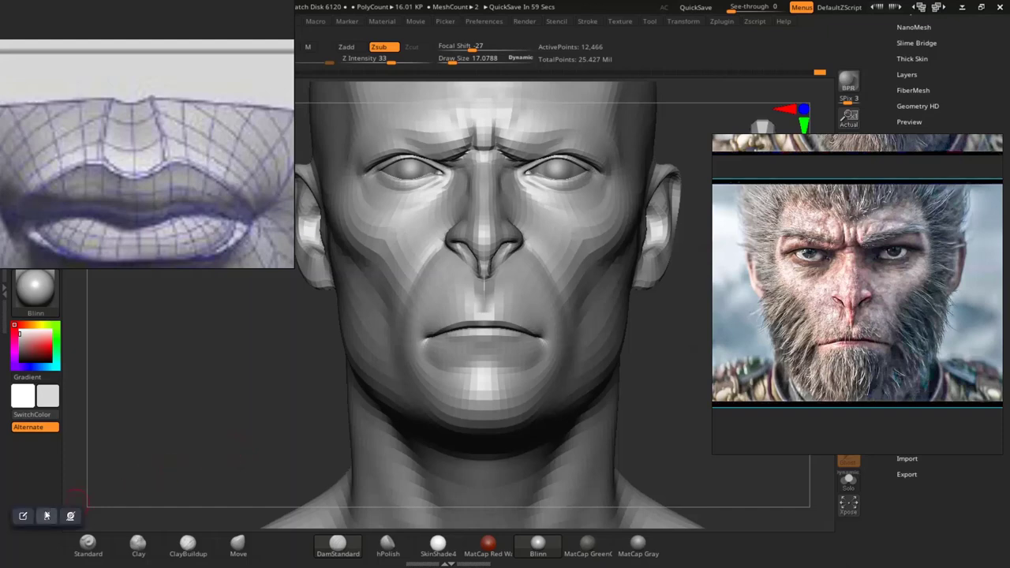
left_click(23, 515)
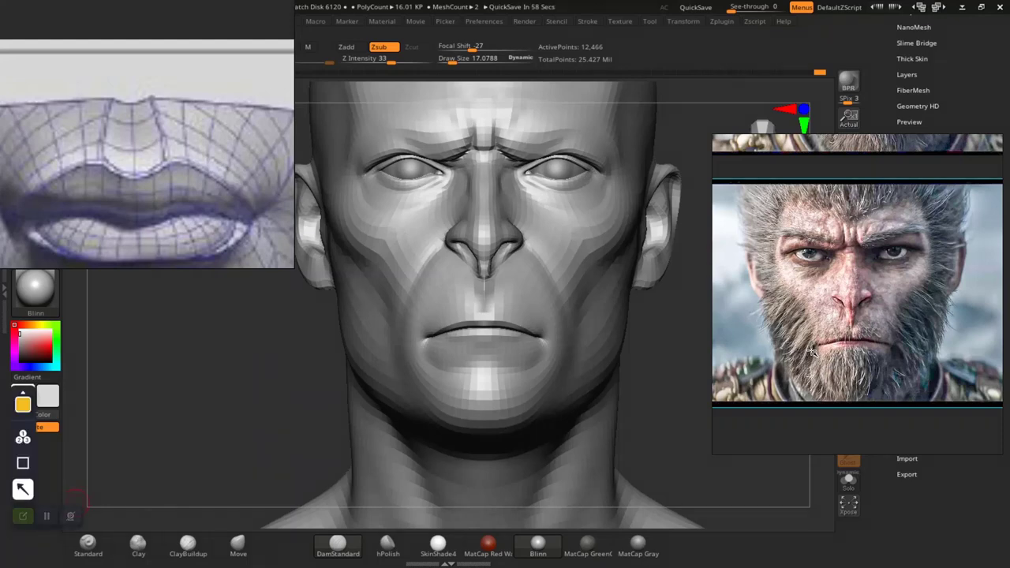
left_click_drag(811, 350, 811, 207)
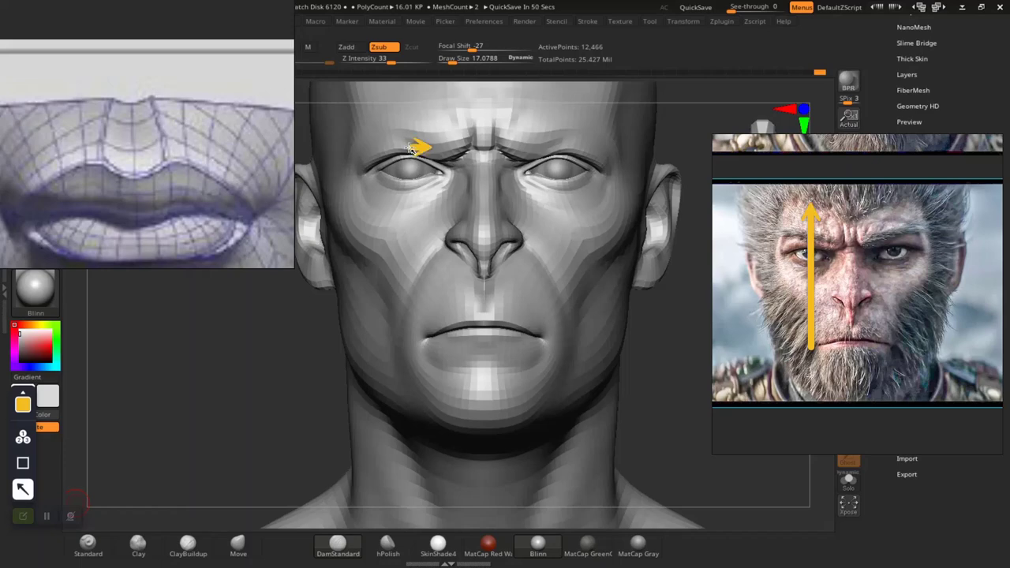
mouse_move(410, 149)
left_mouse_down()
mouse_move(423, 371)
mouse_move(411, 362)
left_mouse_up()
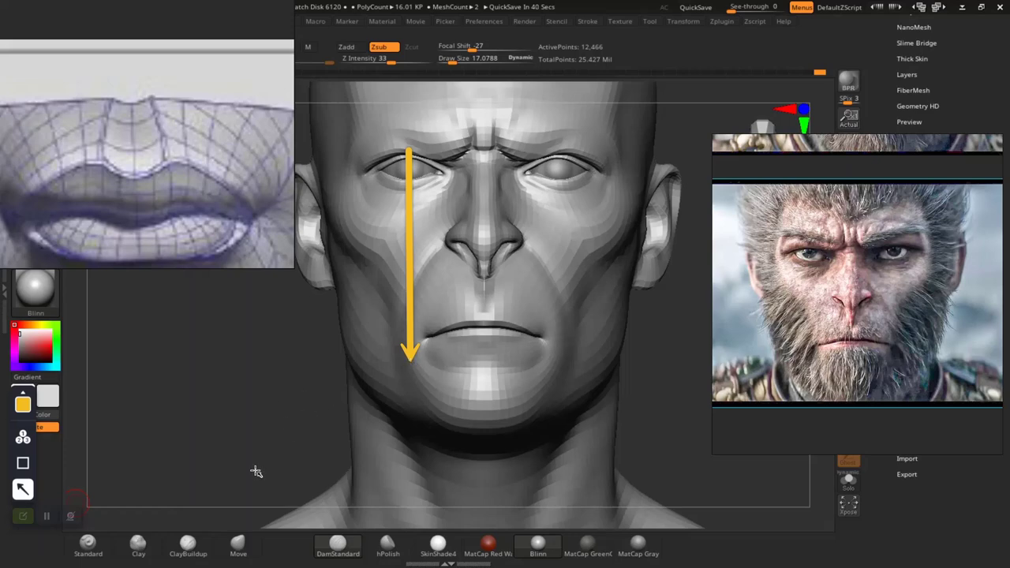
left_click(22, 516)
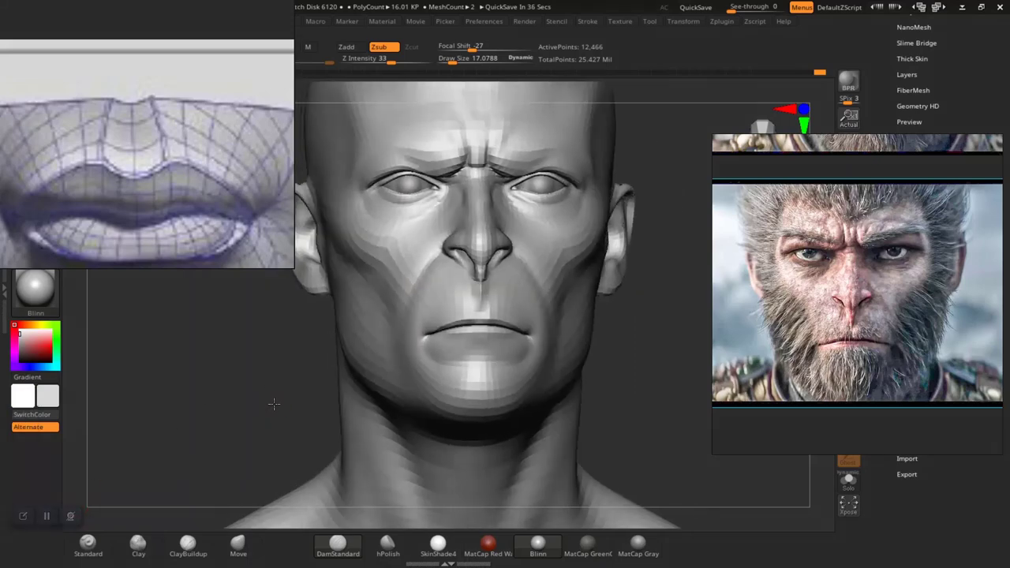
- Pull the mouth corners outward with the Move brush at draw size about 36, working from below the chin
left_click(237, 543)
key("space")
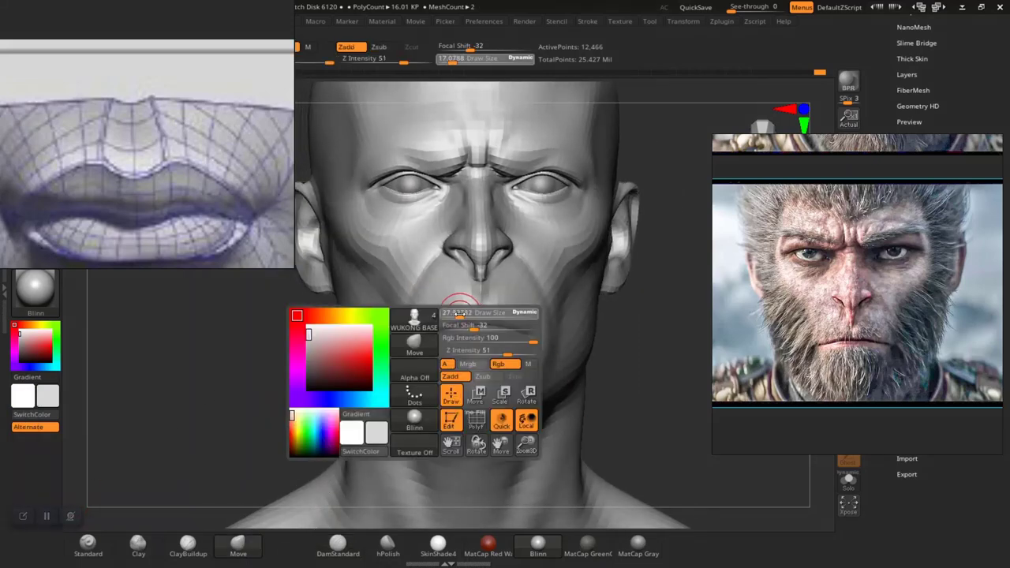
left_click_drag(455, 315, 478, 316)
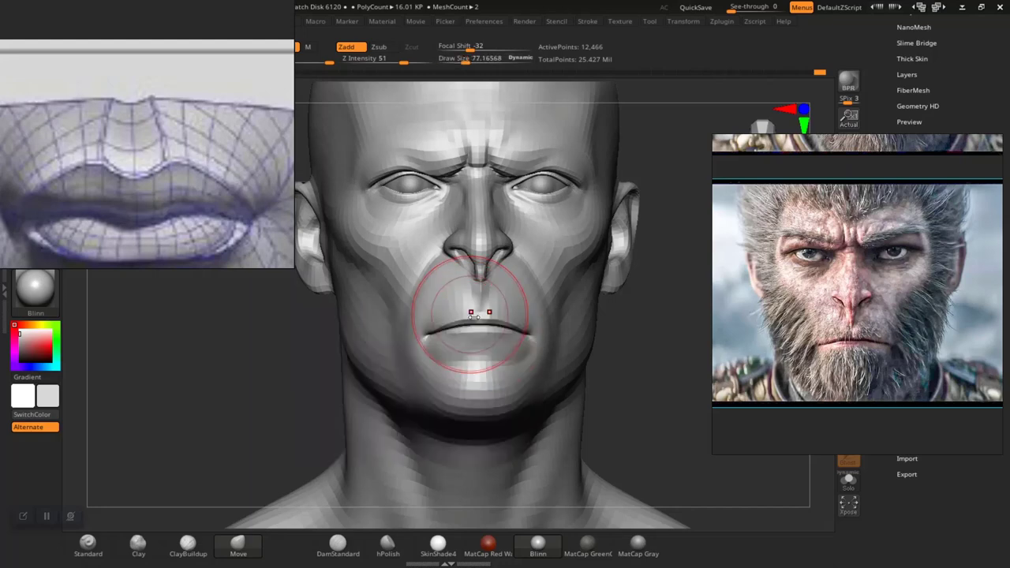
mouse_move(636, 399)
left_mouse_down()
mouse_move(644, 331)
mouse_move(635, 409)
mouse_move(627, 388)
mouse_move(608, 393)
mouse_move(622, 293)
mouse_move(602, 365)
mouse_move(583, 359)
mouse_move(579, 342)
mouse_move(525, 422)
left_mouse_up()
key("space")
left_click_drag(582, 352, 569, 352)
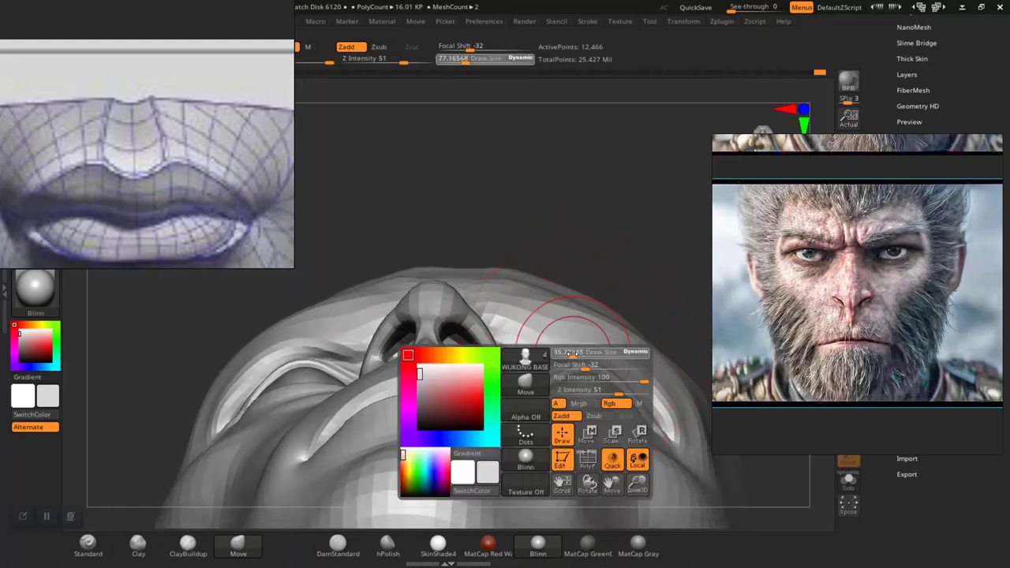
left_click_drag(621, 268, 531, 184, "alt")
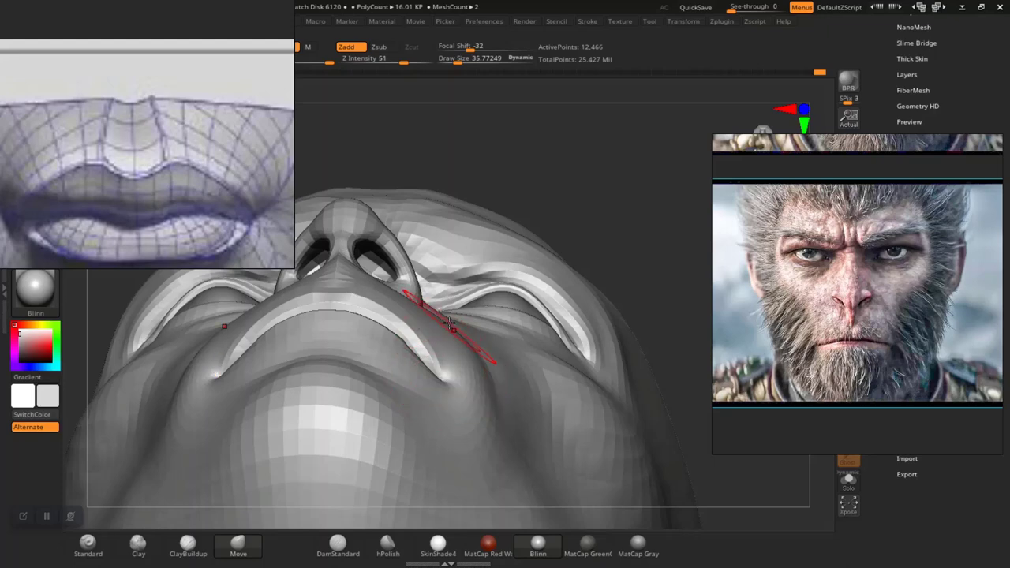
key("space")
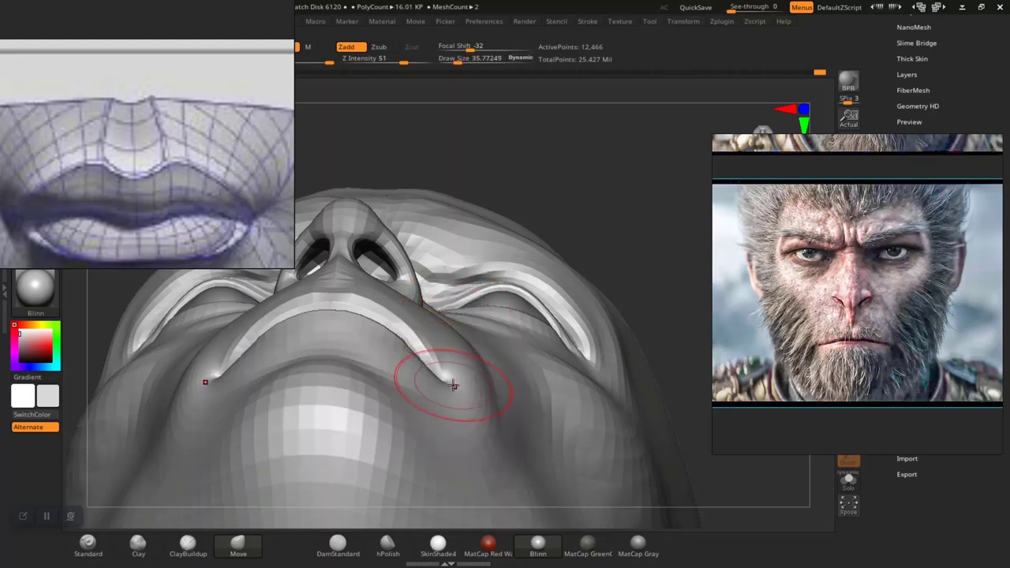
mouse_move(450, 384)
left_mouse_down()
mouse_move(459, 387)
mouse_move(444, 370)
mouse_move(457, 389)
left_mouse_up()
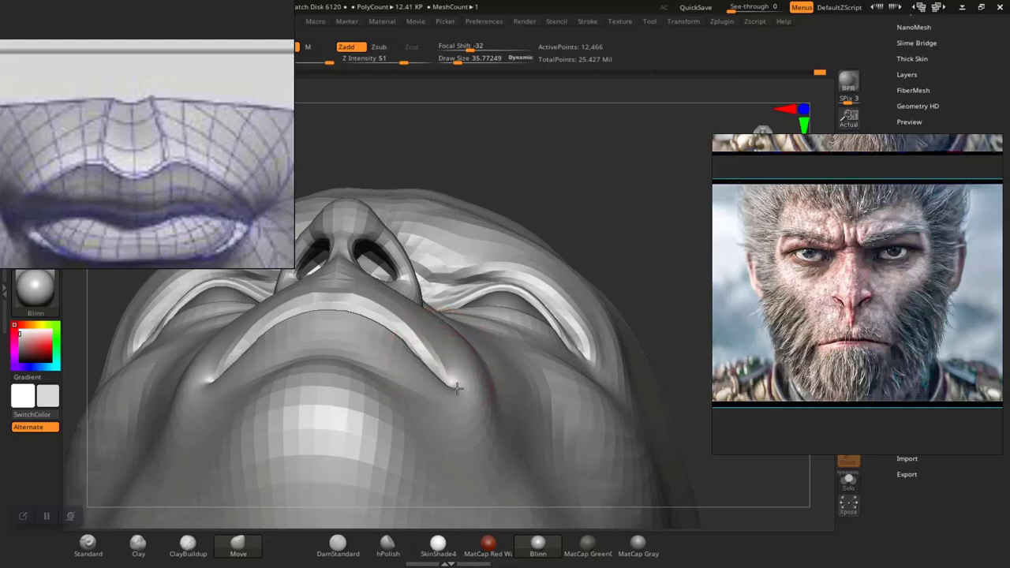
left_click_drag(631, 232, 533, 312, "shift")
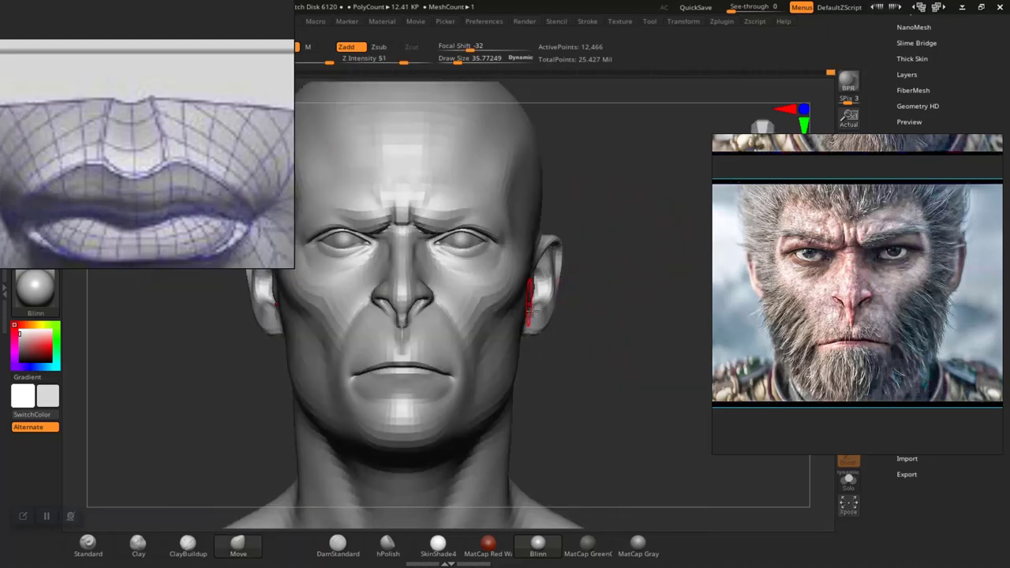
- Check the widened mouth corner against the eye's centre from the front with a vertical guide arrow
left_click_drag(596, 383, 638, 410, "alt")
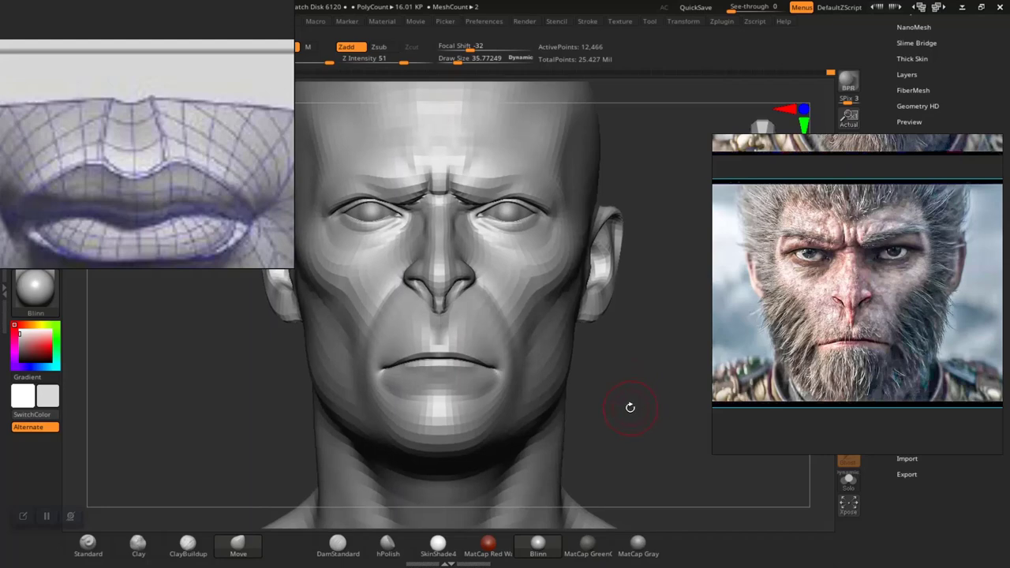
left_click(22, 515)
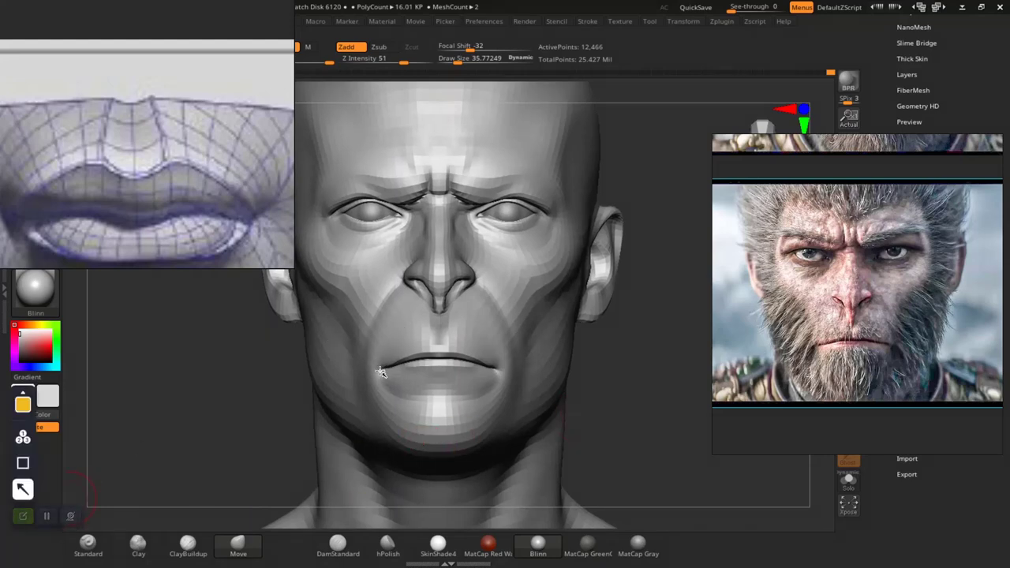
left_click_drag(371, 201, 370, 385)
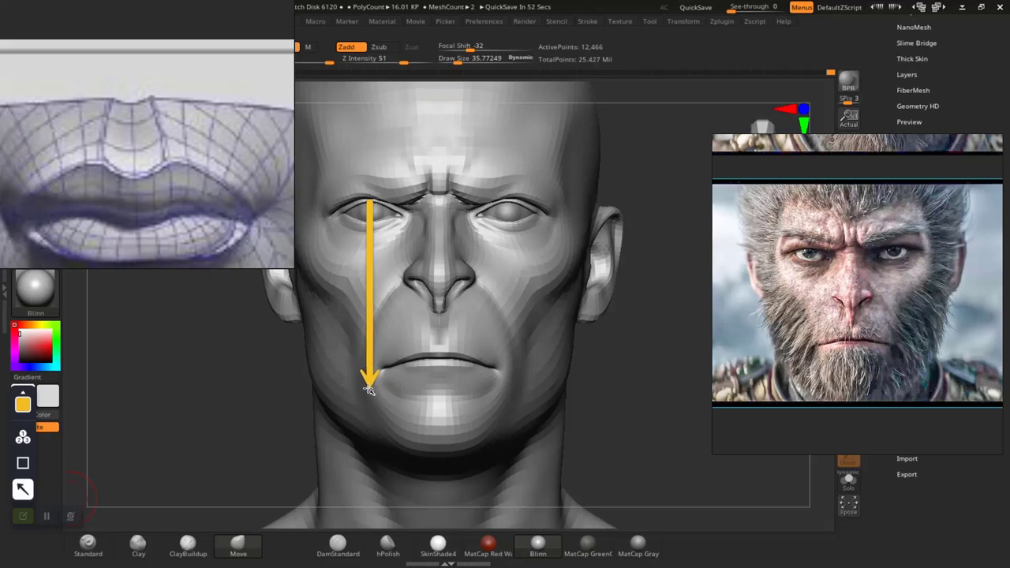
left_click(22, 491)
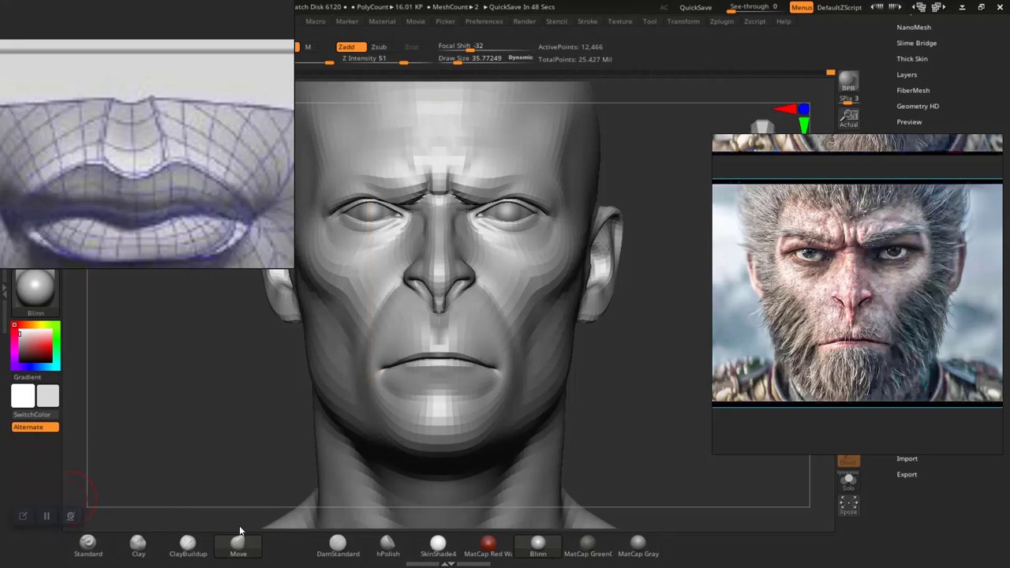
- Reshape the mouth corners with the Move brush at draw size about 48, working from three-quarter and front views
left_click_drag(245, 415, 191, 428, "alt")
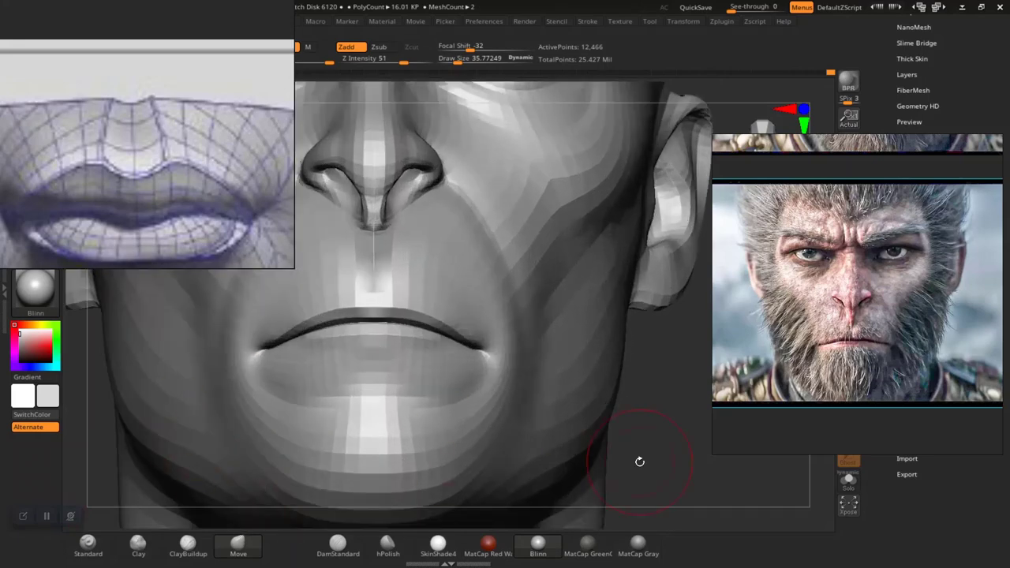
mouse_move(639, 461)
right_mouse_down()
mouse_move(678, 449)
mouse_move(655, 422)
right_mouse_up()
key("space")
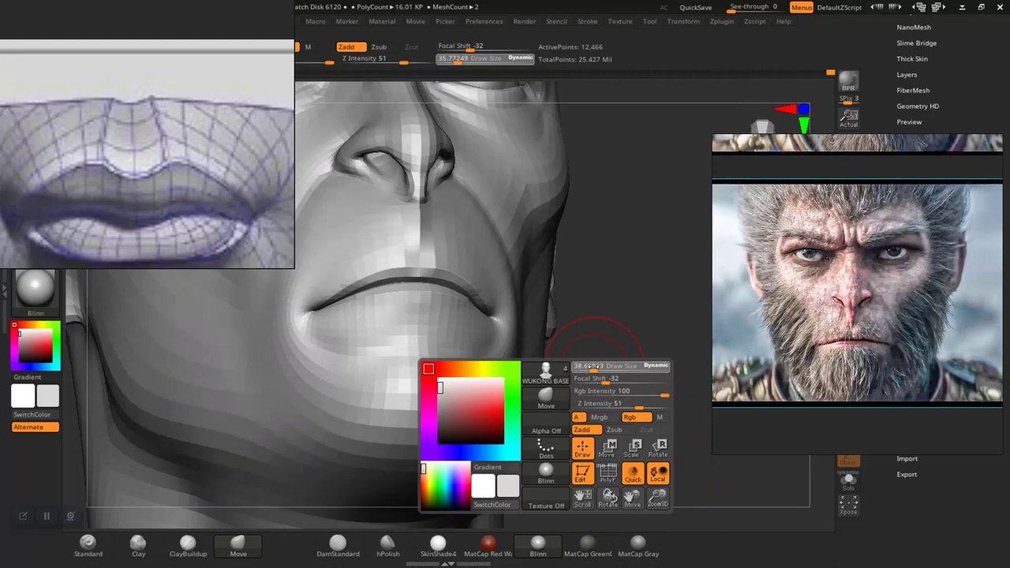
left_click_drag(595, 366, 598, 366)
right_click_drag(586, 423, 611, 429, "alt")
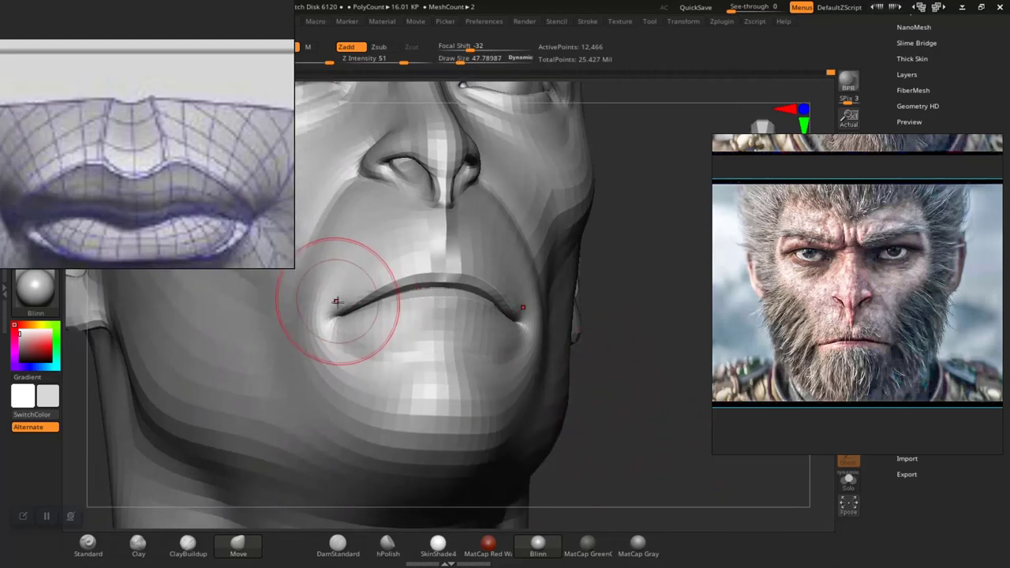
mouse_move(327, 315)
left_mouse_down()
mouse_move(282, 328)
mouse_move(318, 325)
left_mouse_up()
mouse_move(629, 455)
left_mouse_down()
mouse_move(680, 470)
mouse_move(654, 423)
mouse_move(611, 406)
left_mouse_up()
mouse_move(546, 340)
left_mouse_down()
mouse_move(534, 381)
mouse_move(580, 416)
mouse_move(638, 413)
mouse_move(592, 413)
mouse_move(592, 423)
left_mouse_up()
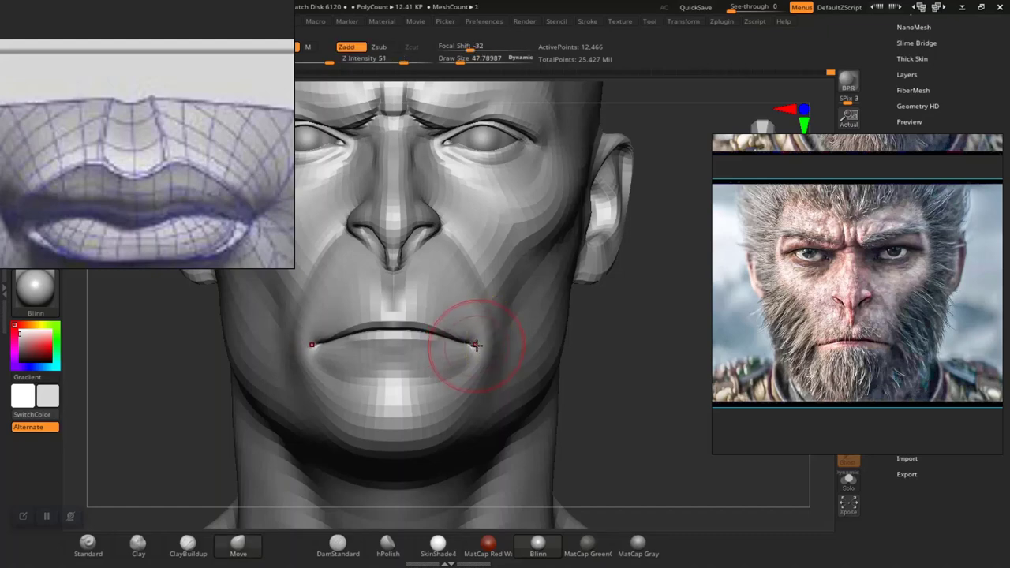
left_click_drag(476, 346, 471, 348)
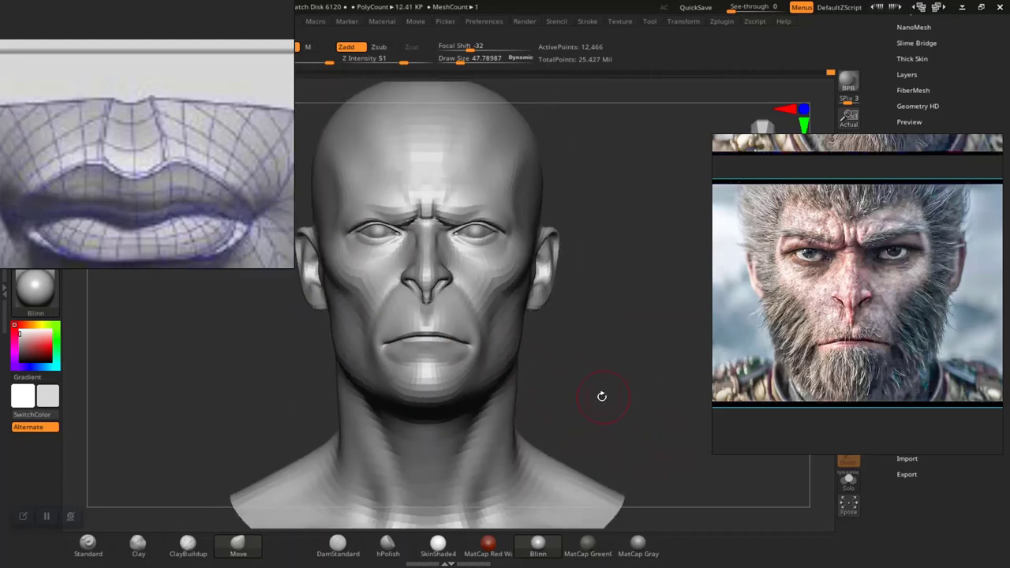
scroll(647, 399, "down", 2)
scroll(621, 356, "up", 5)
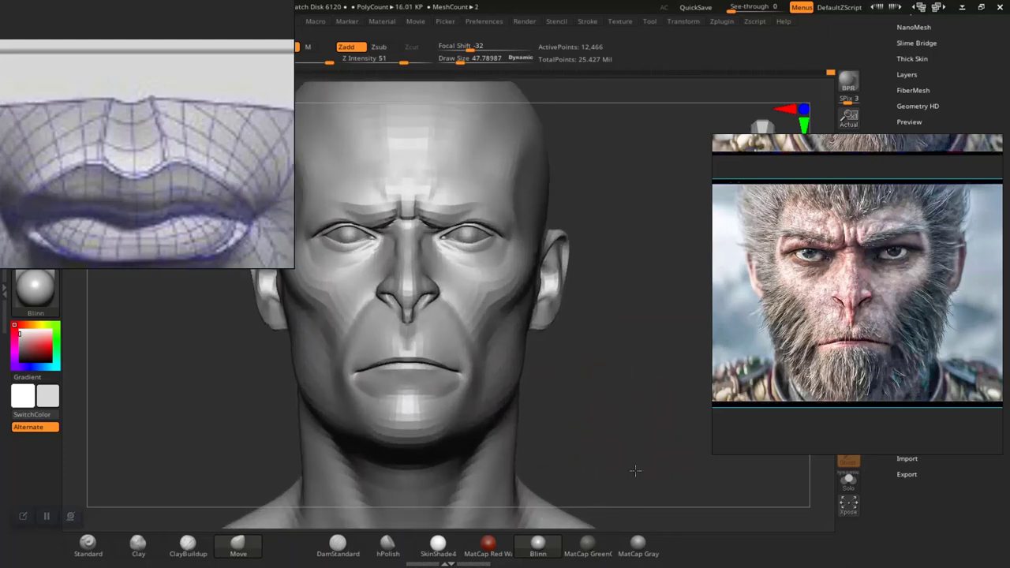
left_click_drag(635, 471, 640, 435)
- Save the project over the existing WUKONG HEAD SCULPT file in the WUKONG BLACK MYTH folder
key("ctrl+s")
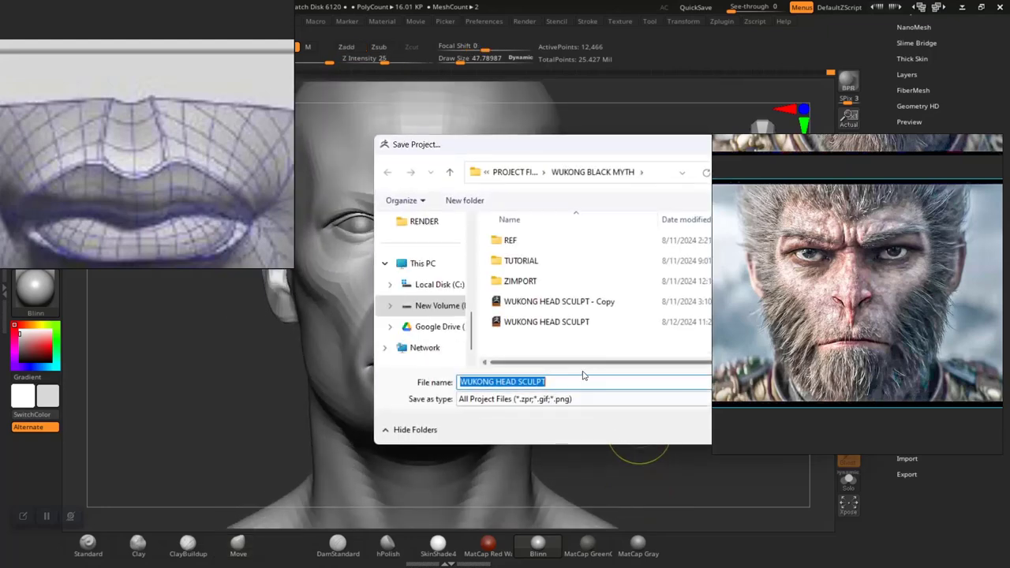
left_click(774, 398)
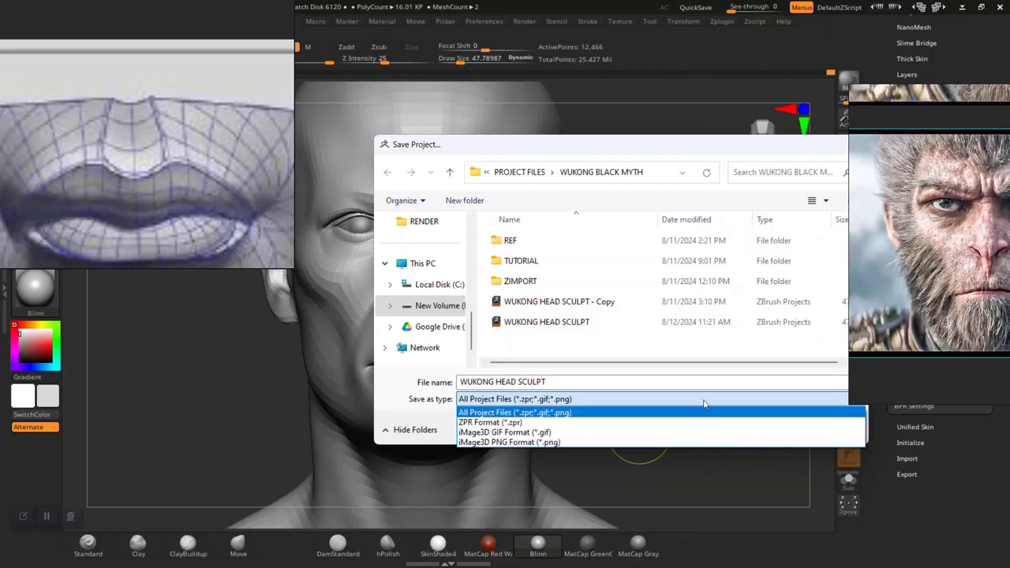
left_click(706, 411)
left_click(750, 427)
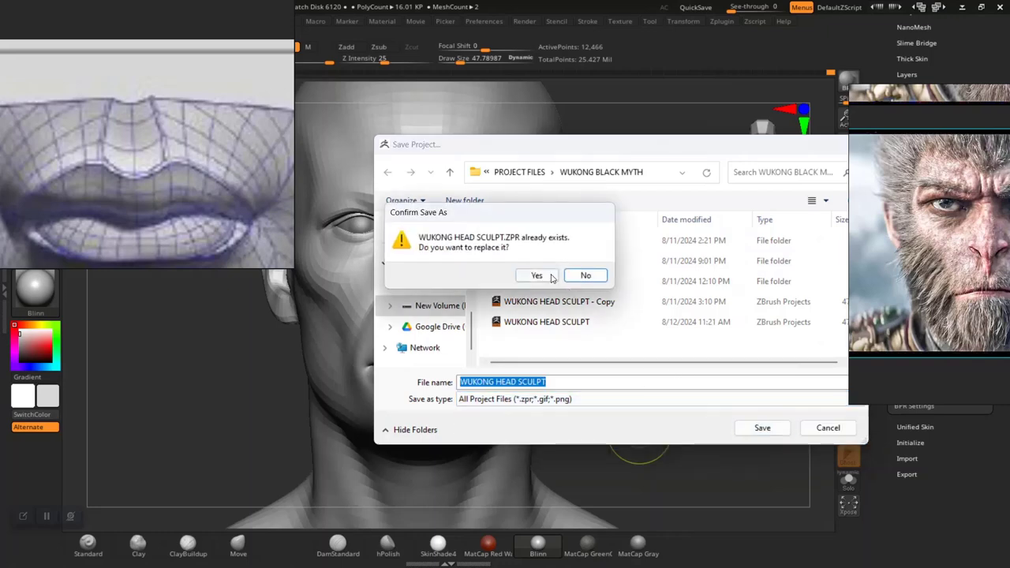
left_click(556, 273)
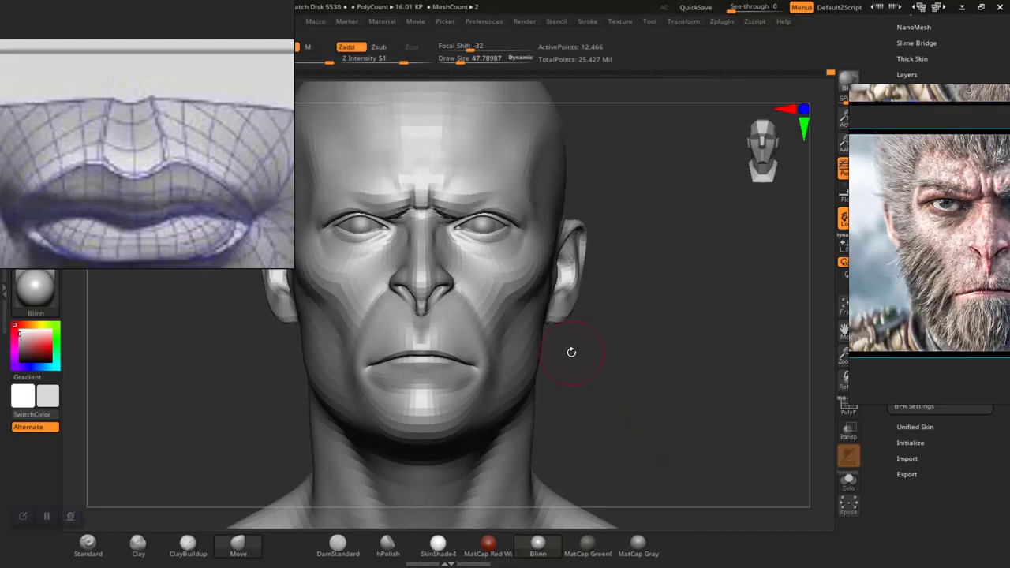
- Examine the monkey photos on the reference board, focusing on the mouth and chin of the monkey seen from below
left_click_drag(627, 422, 630, 420)
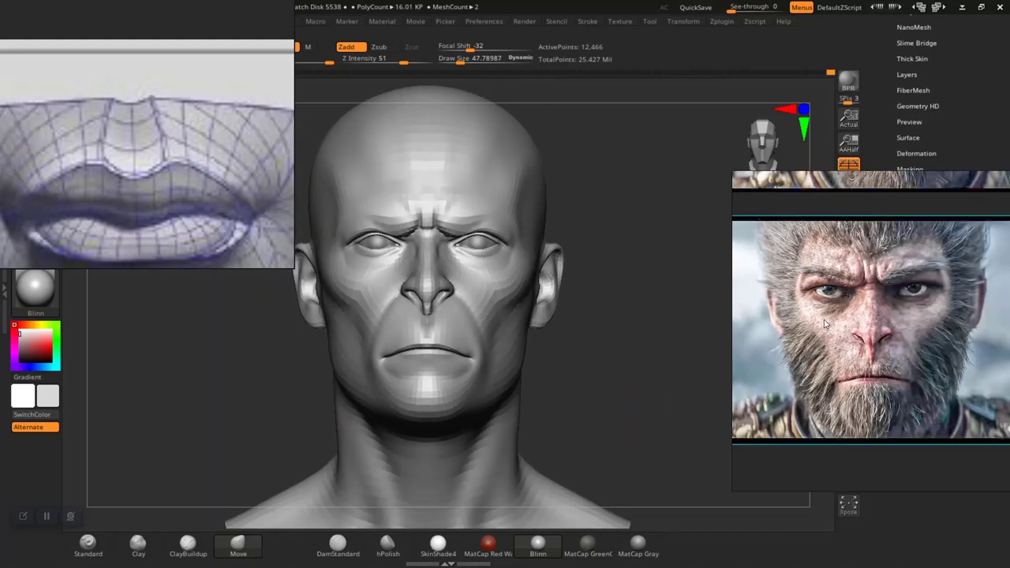
scroll(885, 357, "down", 6)
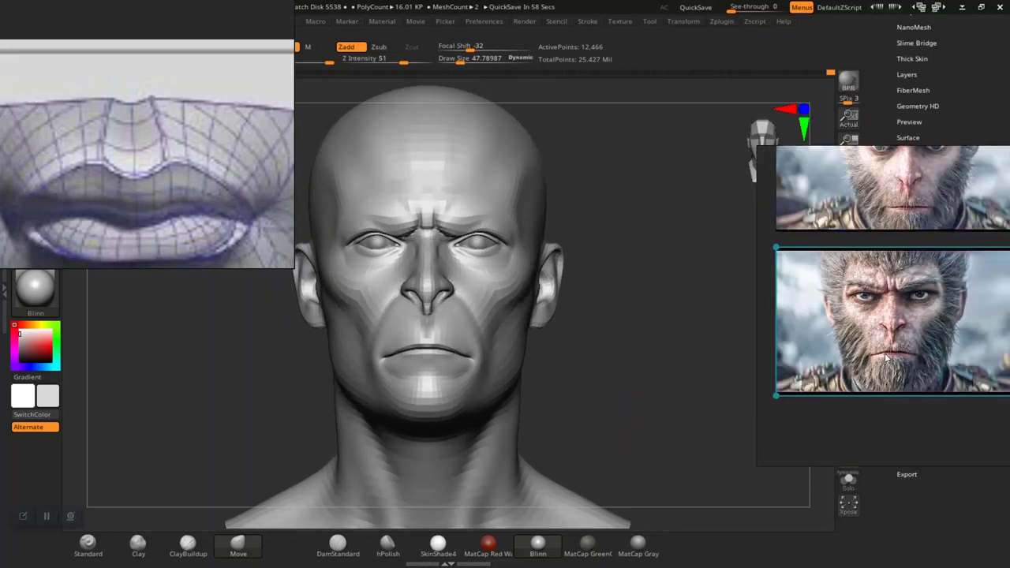
middle_click_drag(863, 317, 973, 314)
scroll(876, 321, "up", 7)
middle_click_drag(889, 324, 844, 340)
scroll(887, 331, "up", 6)
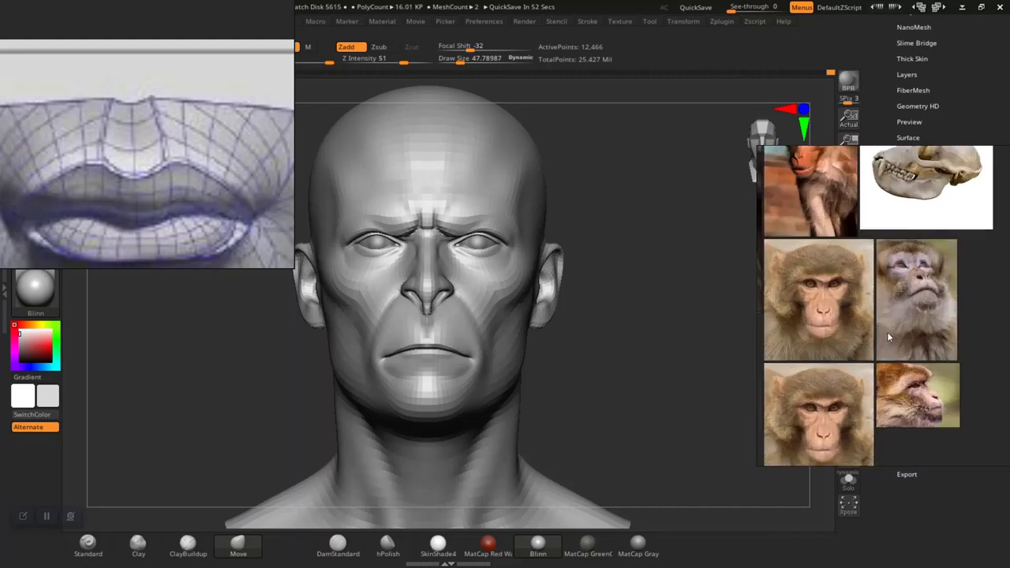
scroll(887, 326, "up", 4)
middle_click_drag(913, 325, 874, 314)
scroll(916, 349, "up", 3)
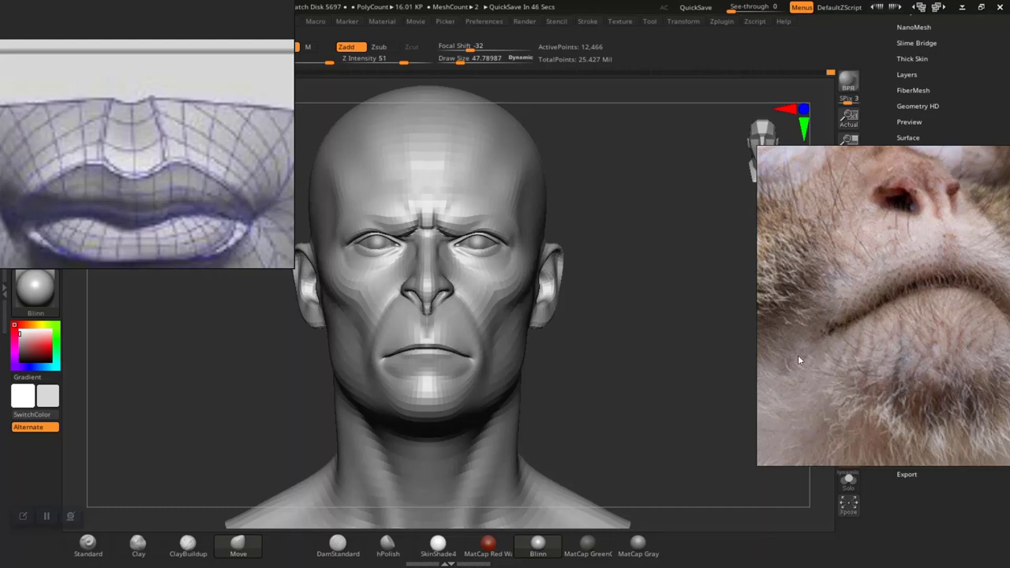
- Study the mouth and cheek of the upward-looking monkey up close, then bring the front-facing monkey photo into view on the reference board
scroll(820, 344, "down", 2)
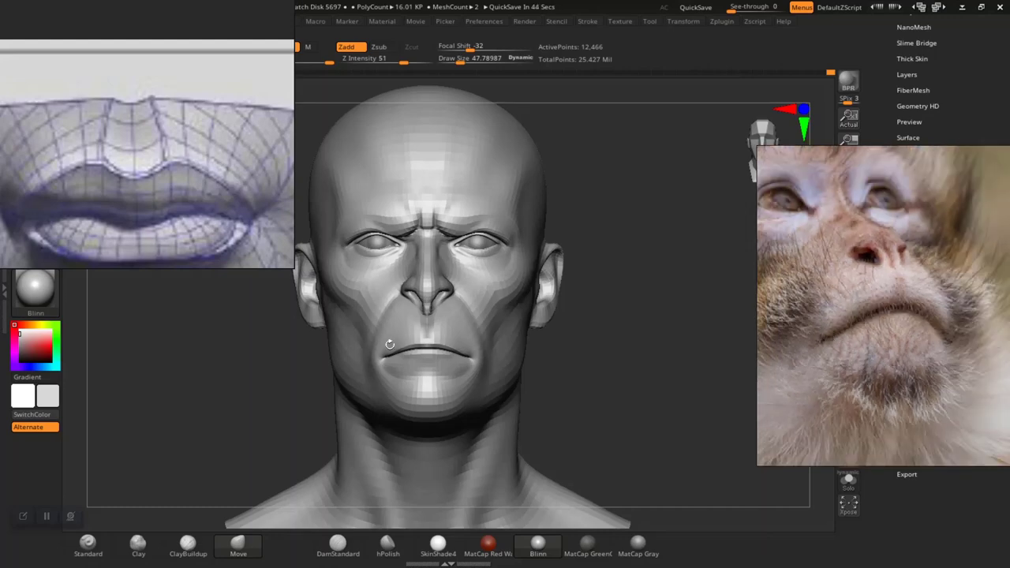
scroll(854, 357, "down", 8)
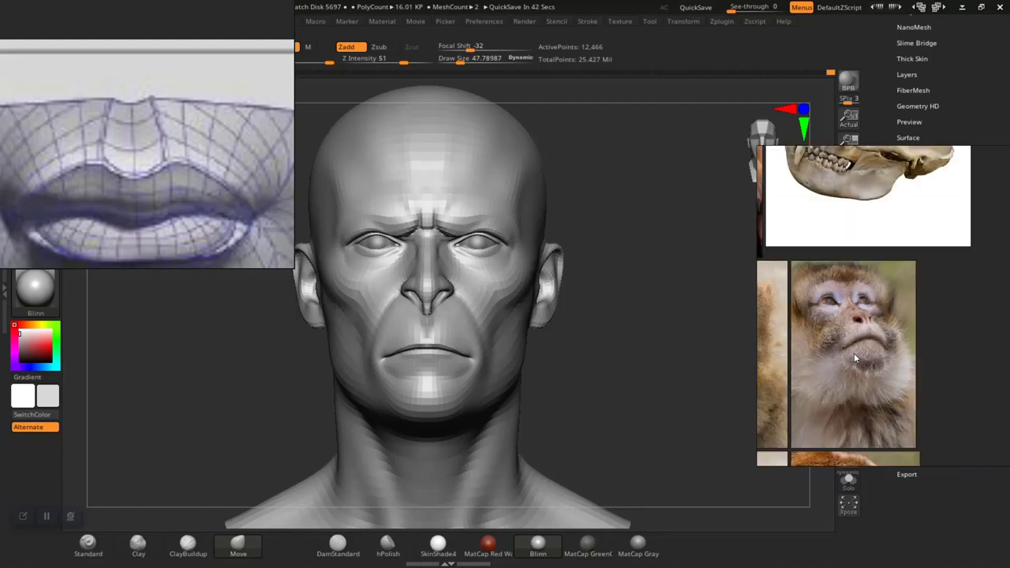
double_click(852, 357)
scroll(849, 352, "up", 2)
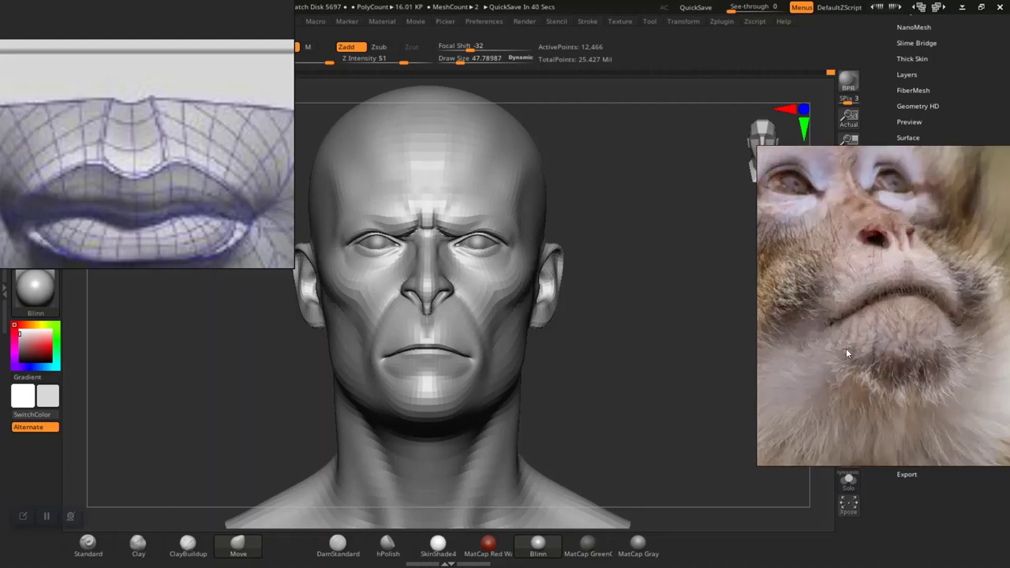
scroll(846, 348, "down", 1)
middle_click_drag(846, 348, 906, 382)
scroll(893, 337, "up", 1)
right_click_drag(881, 337, 836, 357)
scroll(877, 339, "up", 6)
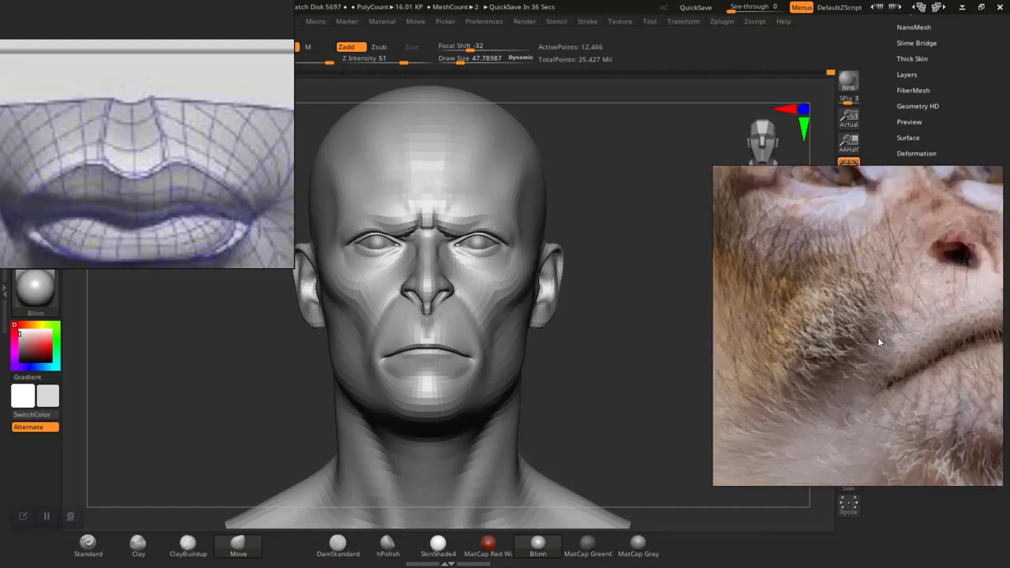
scroll(878, 337, "down", 8)
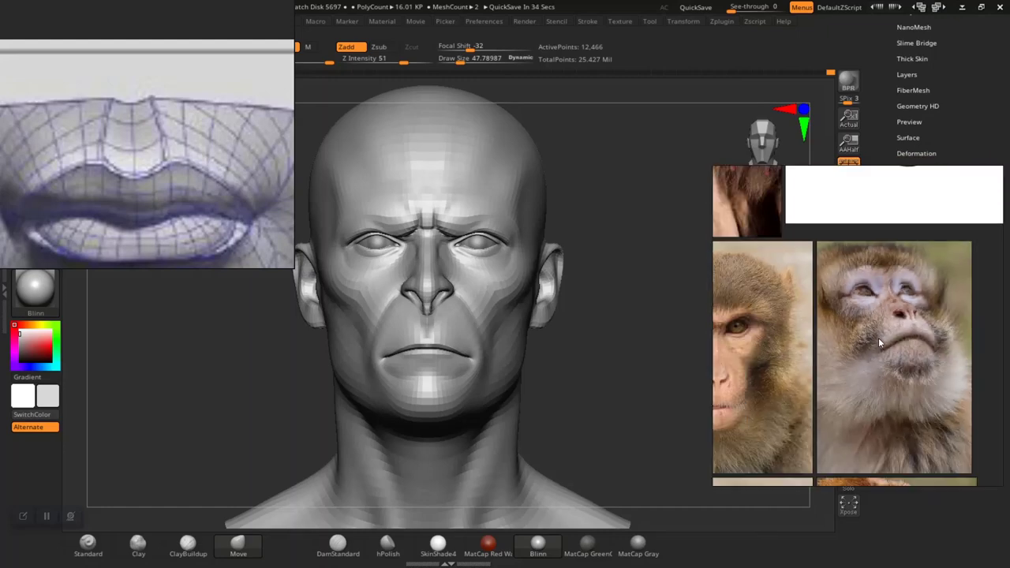
middle_click_drag(879, 338, 968, 303)
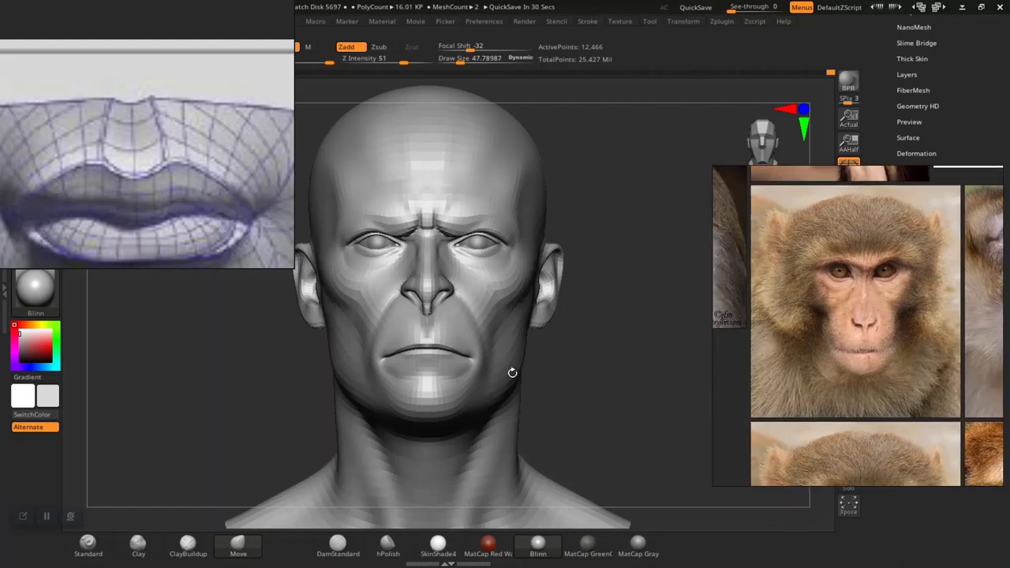
- Inspect the sculpted head's mouth and overall face shape from front and three-quarter views beside the front-facing monkey photo
key("d")
mouse_move(637, 385)
left_mouse_down("alt")
mouse_move(606, 363)
mouse_move(629, 370)
mouse_move(605, 367)
mouse_move(597, 343)
mouse_move(613, 356)
mouse_move(569, 418)
mouse_move(623, 391)
mouse_move(613, 363)
mouse_move(631, 387)
mouse_move(618, 349)
mouse_move(607, 368)
mouse_move(569, 355)
left_mouse_up("alt")
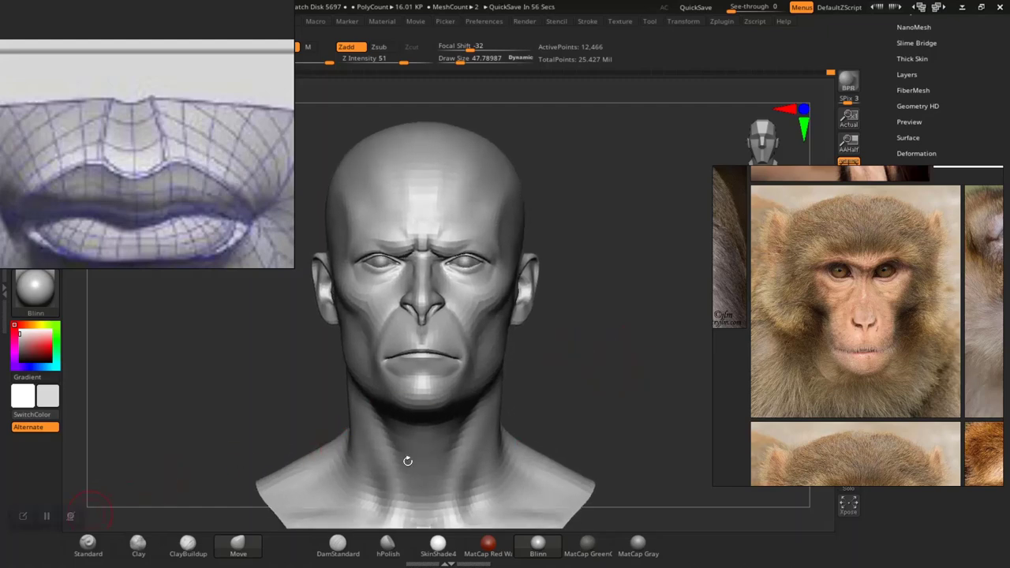
mouse_move(617, 306)
left_mouse_down()
mouse_move(640, 413)
mouse_move(608, 405)
mouse_move(632, 357)
left_mouse_up()
mouse_move(689, 379)
left_mouse_down("alt")
mouse_move(618, 379)
mouse_move(574, 341)
left_mouse_up("alt")
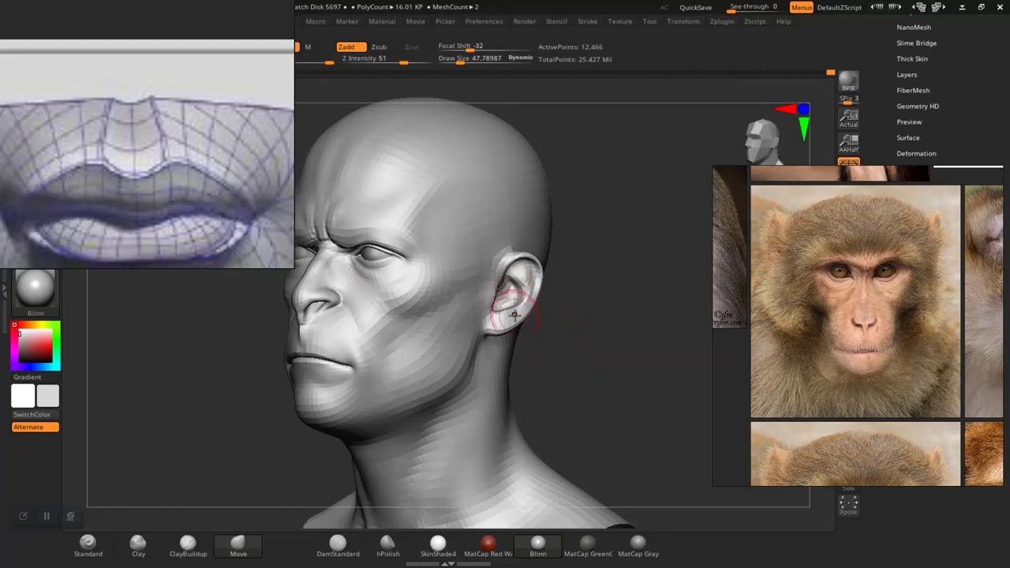
left_click_drag(605, 379, 613, 381, "shift")
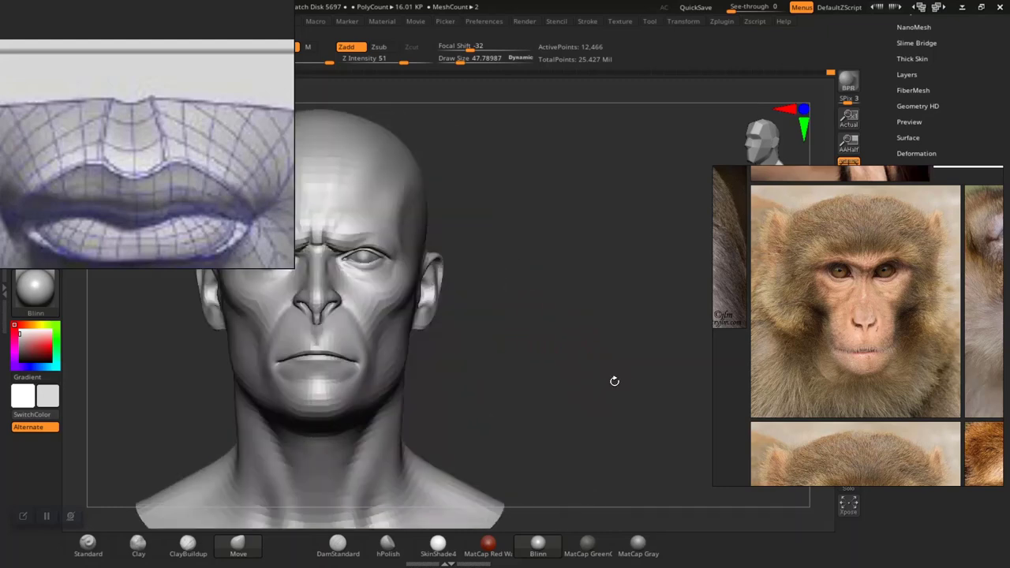
mouse_move(555, 349)
left_mouse_down("alt")
mouse_move(609, 376)
mouse_move(620, 406)
mouse_move(592, 387)
mouse_move(607, 393)
mouse_move(636, 361)
mouse_move(619, 379)
mouse_move(609, 428)
mouse_move(623, 399)
mouse_move(629, 415)
mouse_move(606, 406)
mouse_move(610, 413)
mouse_move(612, 390)
left_mouse_up("alt")
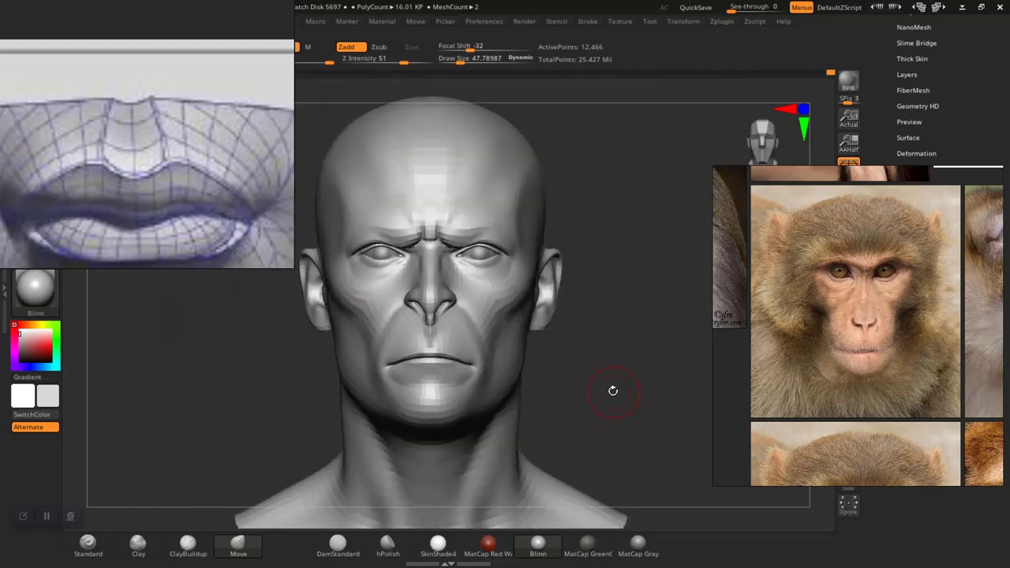